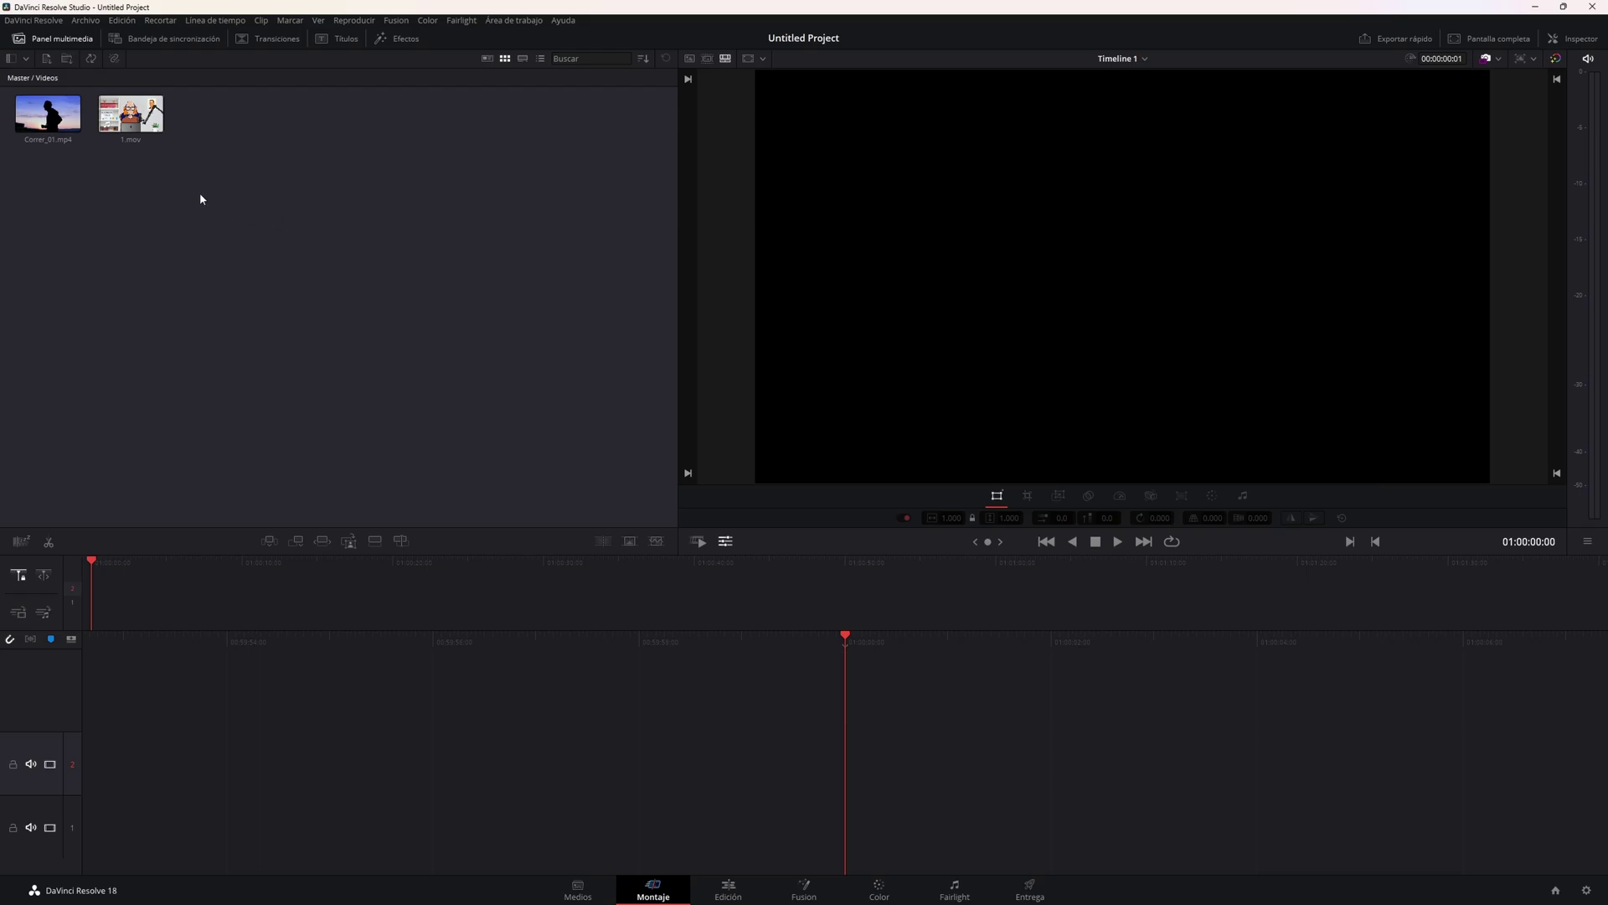
Select and deselect the two media pool clips, then dismiss the import window without adding files.
{"action": "left_click_drag", "start_coordinate": [317, 248], "coordinate": [12, 93]}
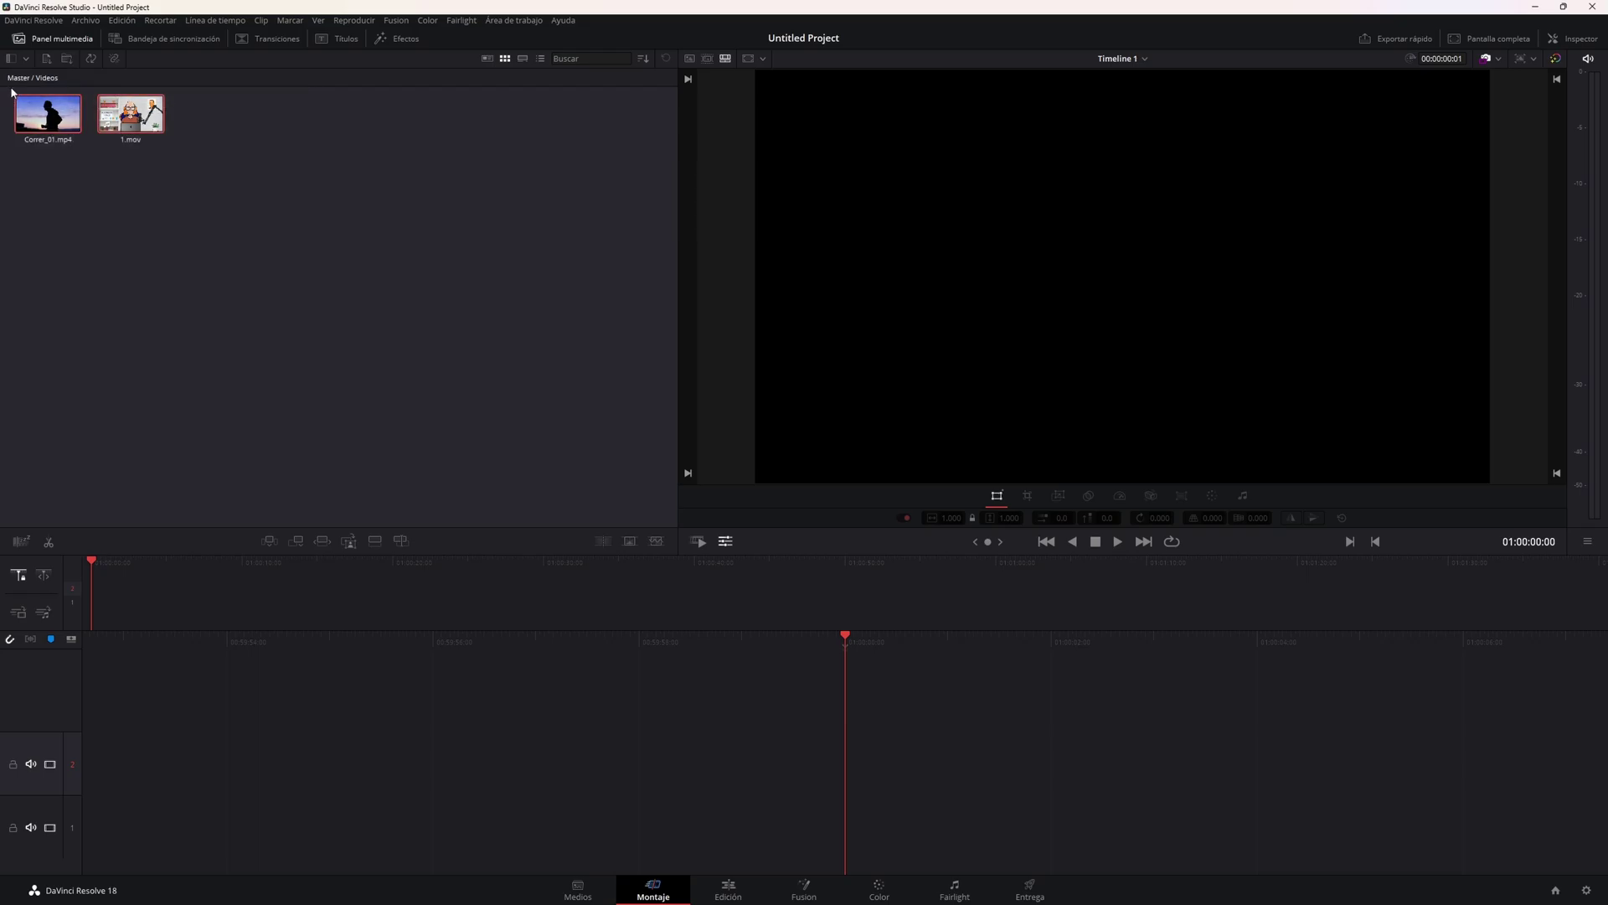
{"action": "left_click", "coordinate": [224, 212]}
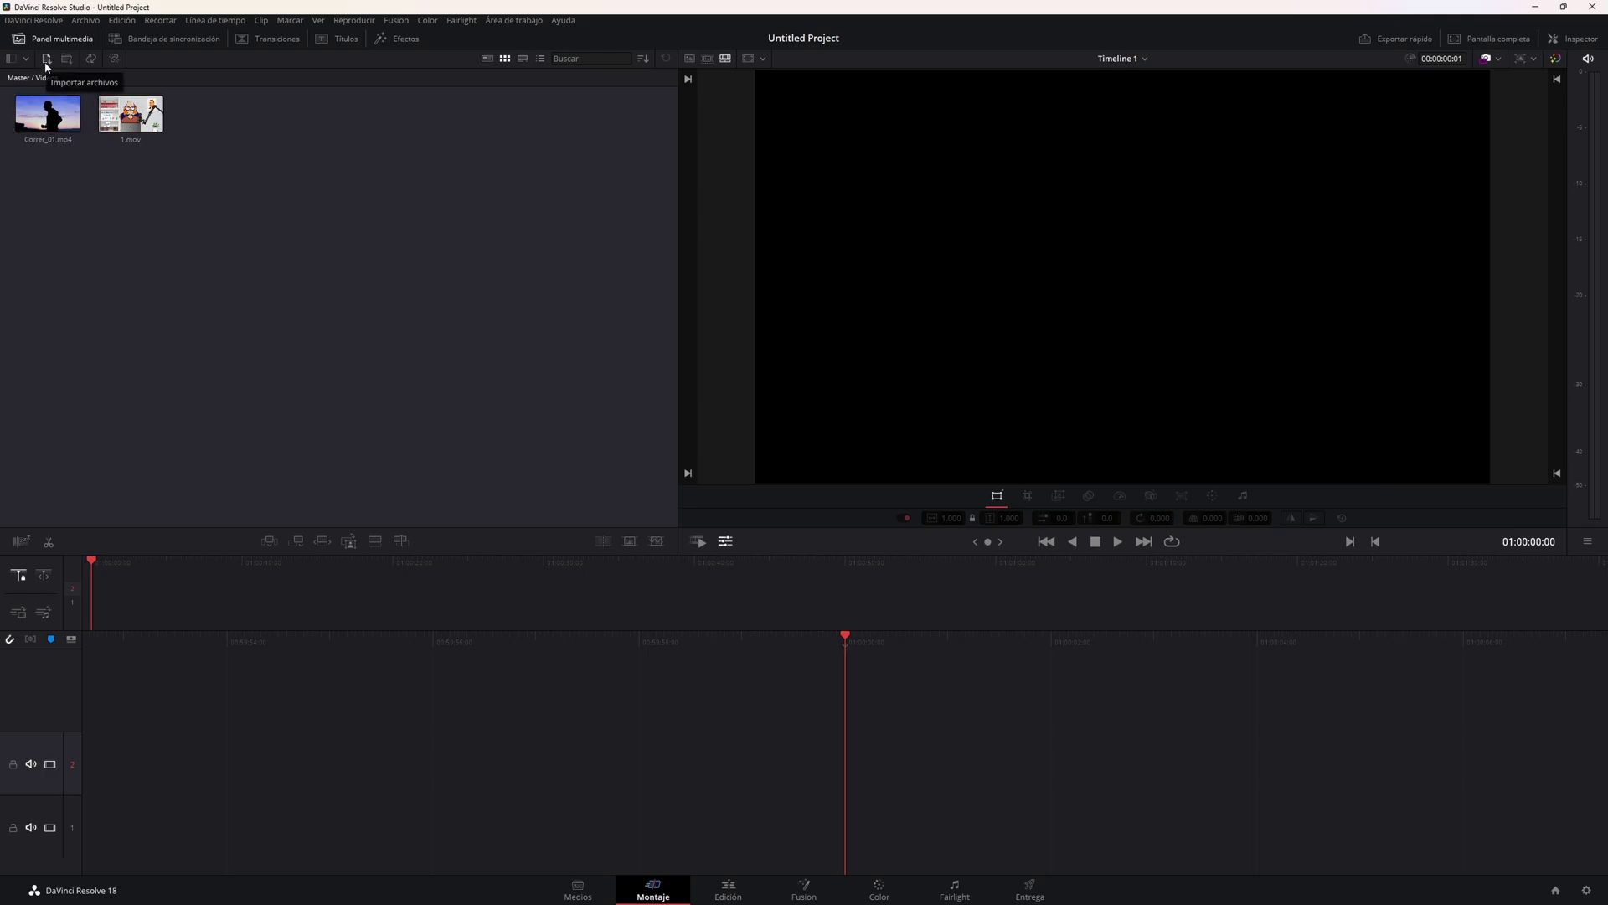
{"action": "key", "text": "ctrl+i"}
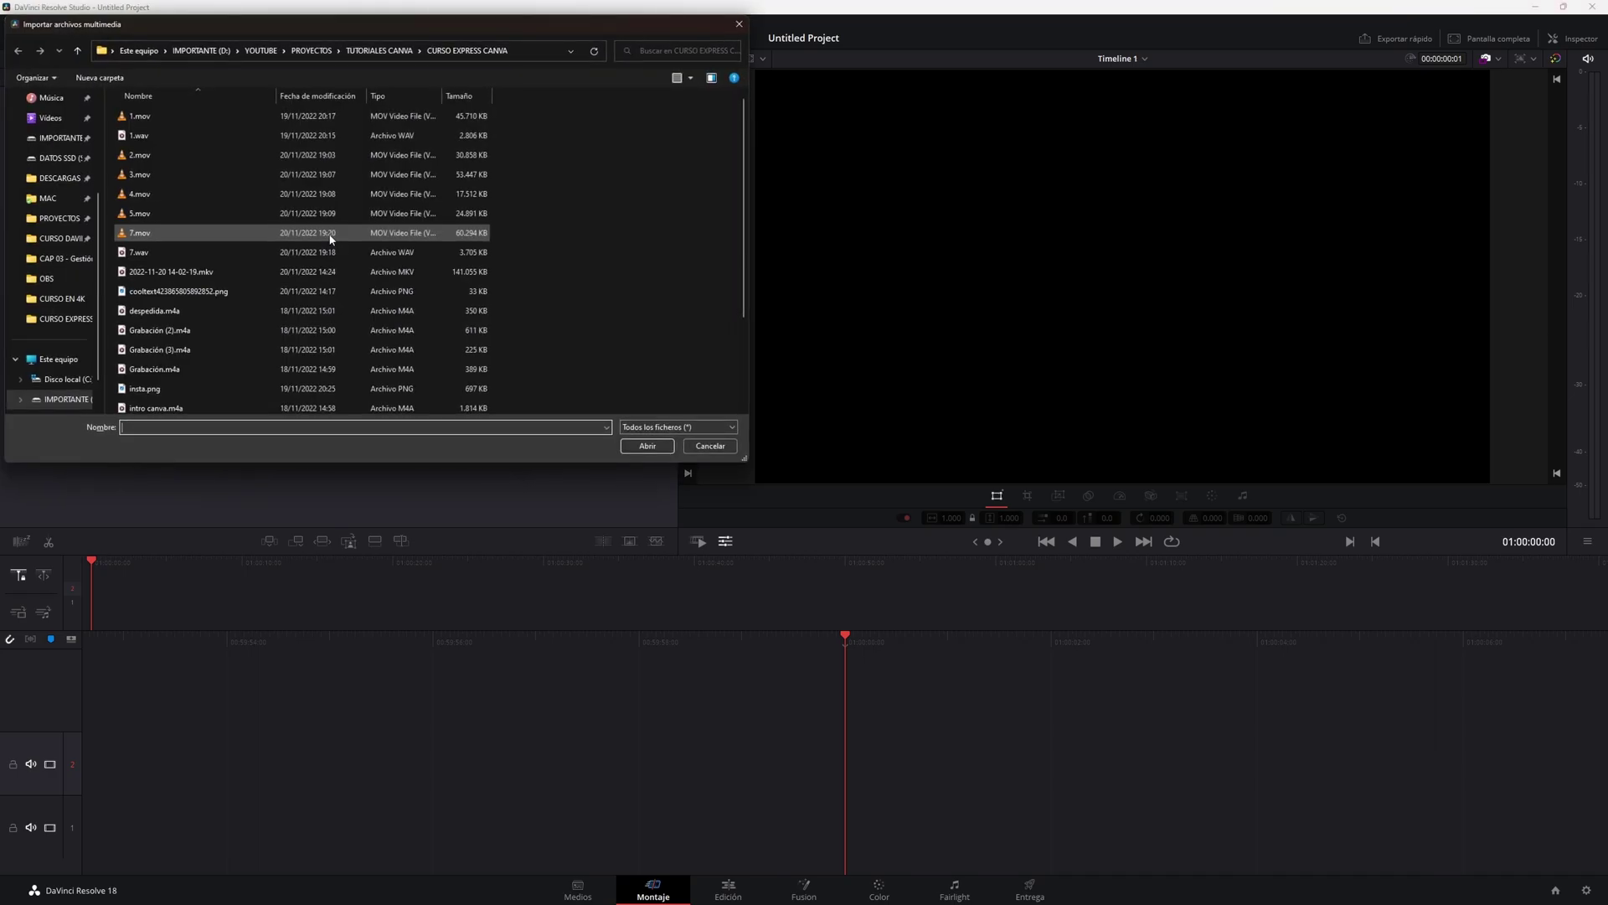
{"action": "key", "text": "Escape"}
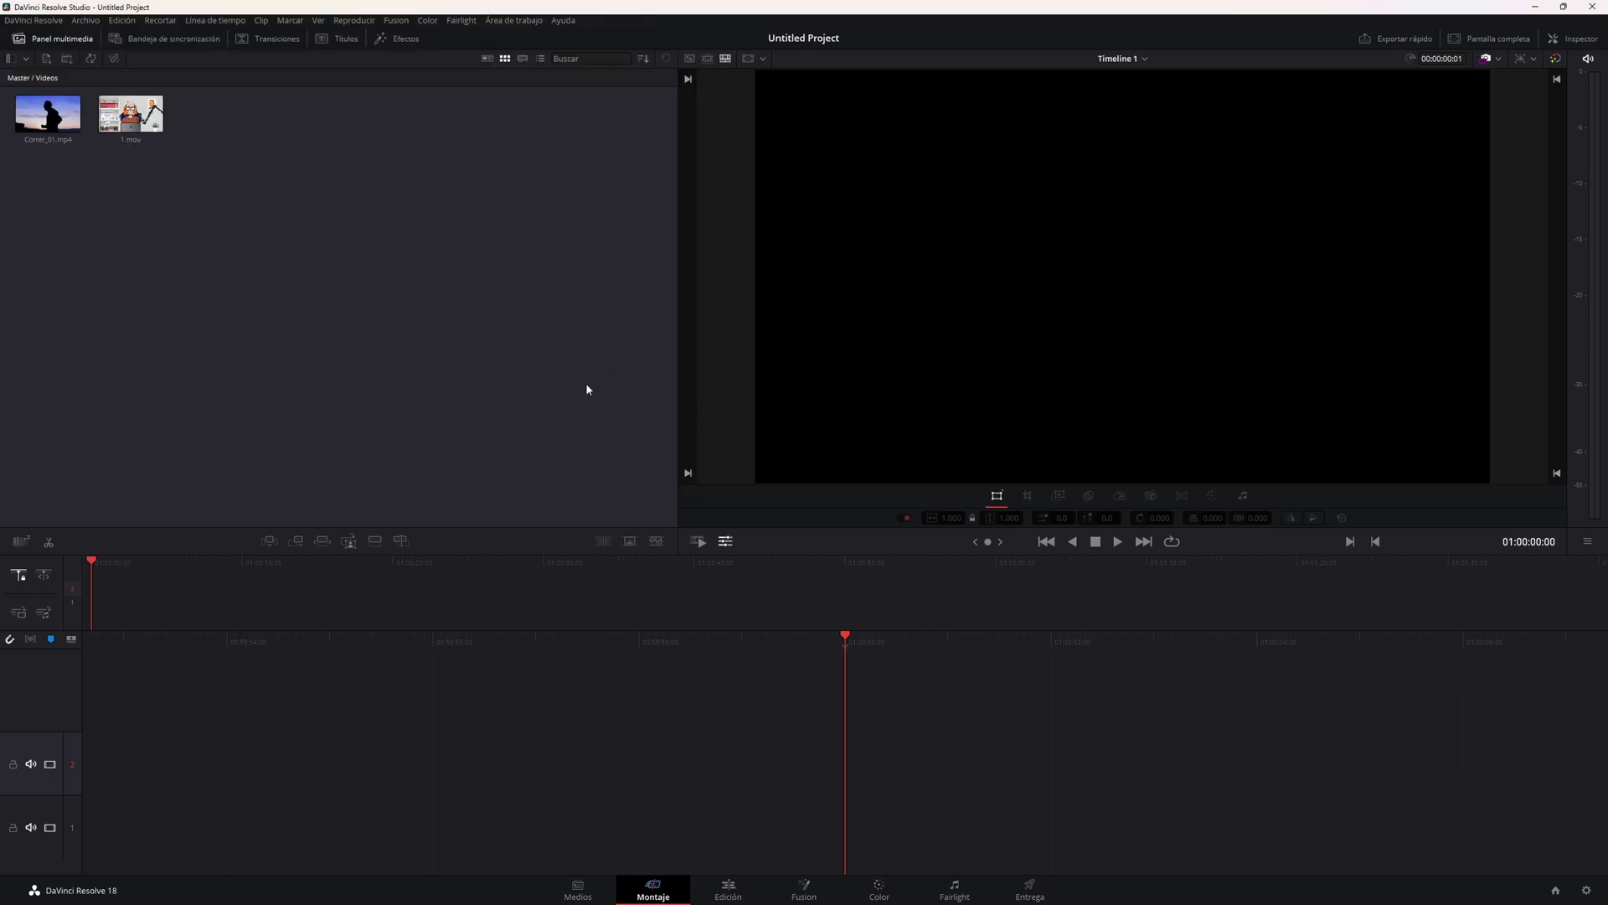
Preview 1.mov in the source viewer, drop it on the timeline, then remove it again.
{"action": "left_click", "coordinate": [131, 113]}
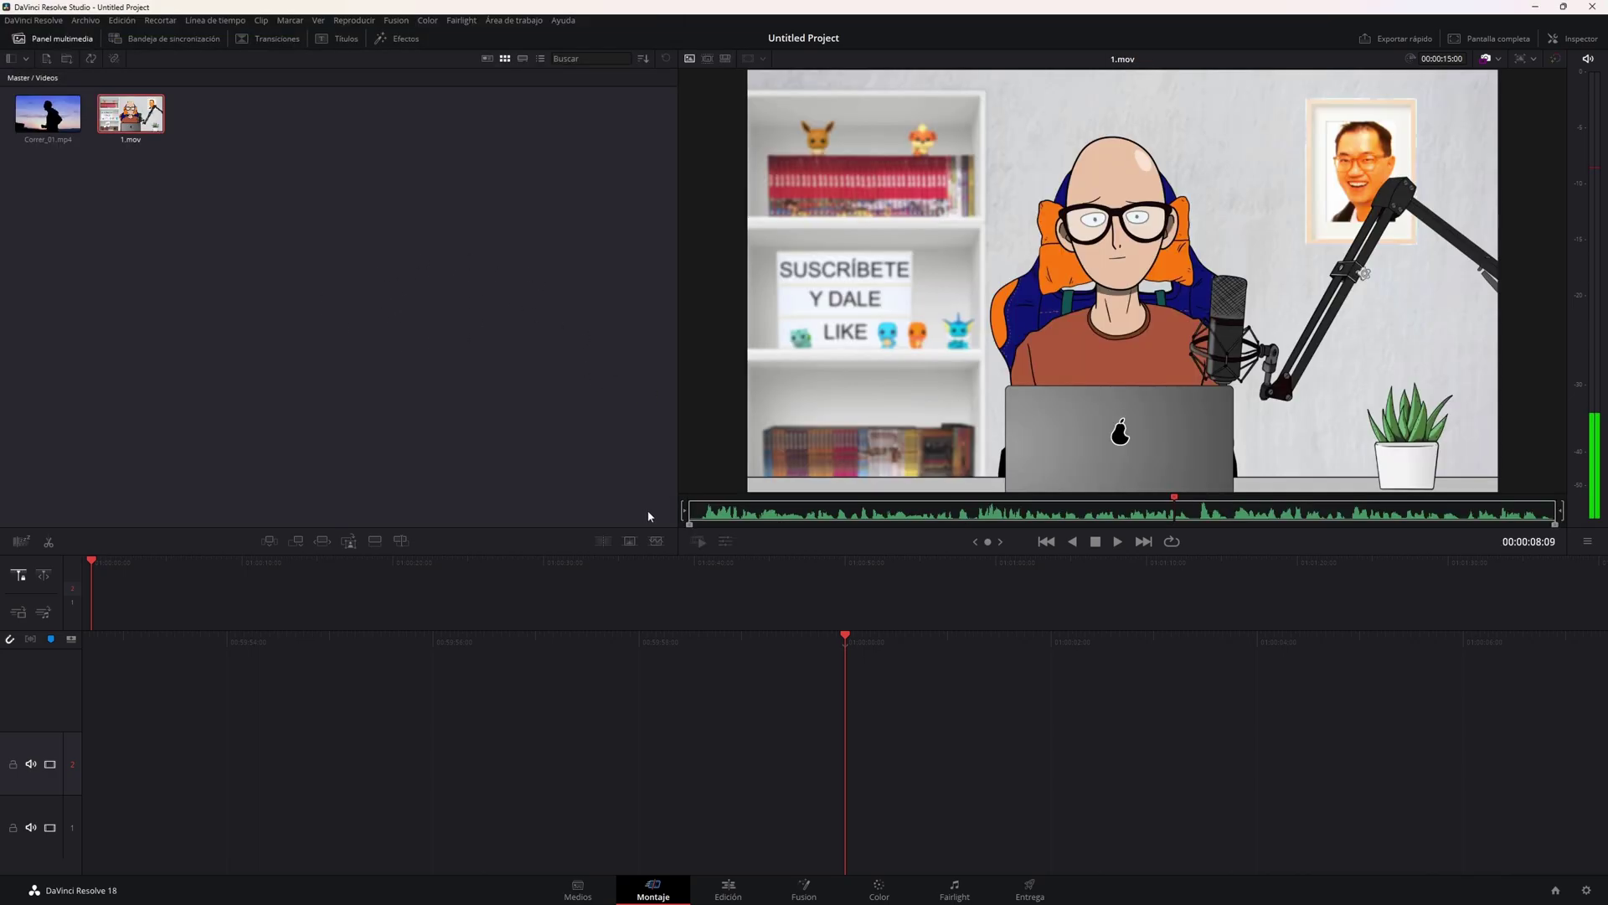
{"action": "left_click", "coordinate": [700, 501]}
{"action": "left_click_drag", "start_coordinate": [700, 501], "coordinate": [730, 501]}
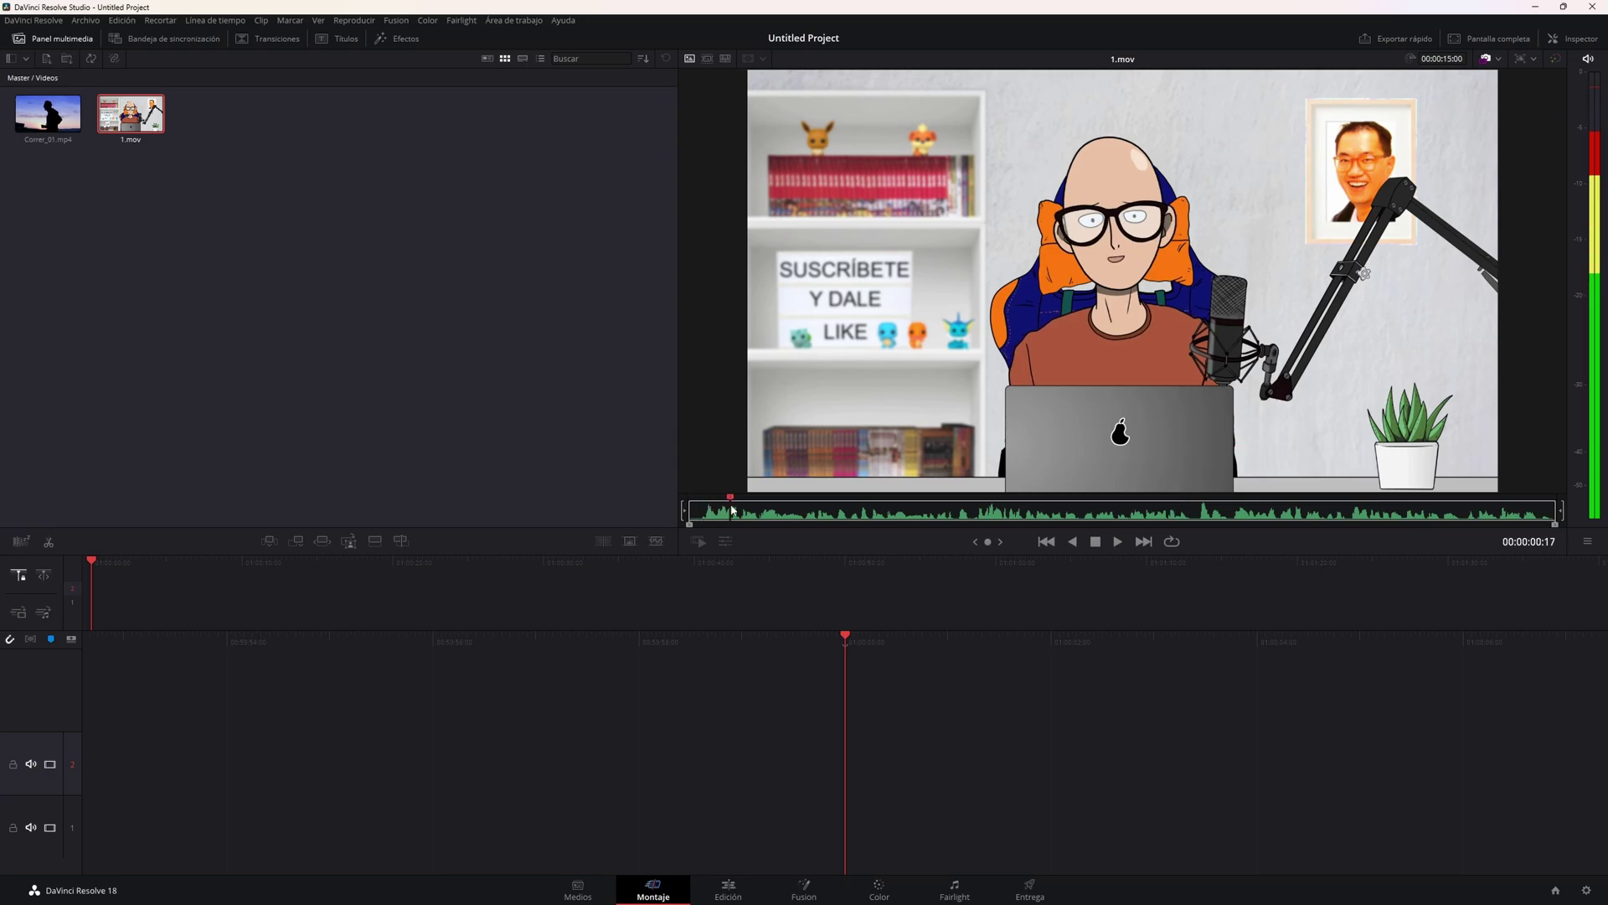
{"action": "left_click_drag", "start_coordinate": [166, 130], "coordinate": [791, 741]}
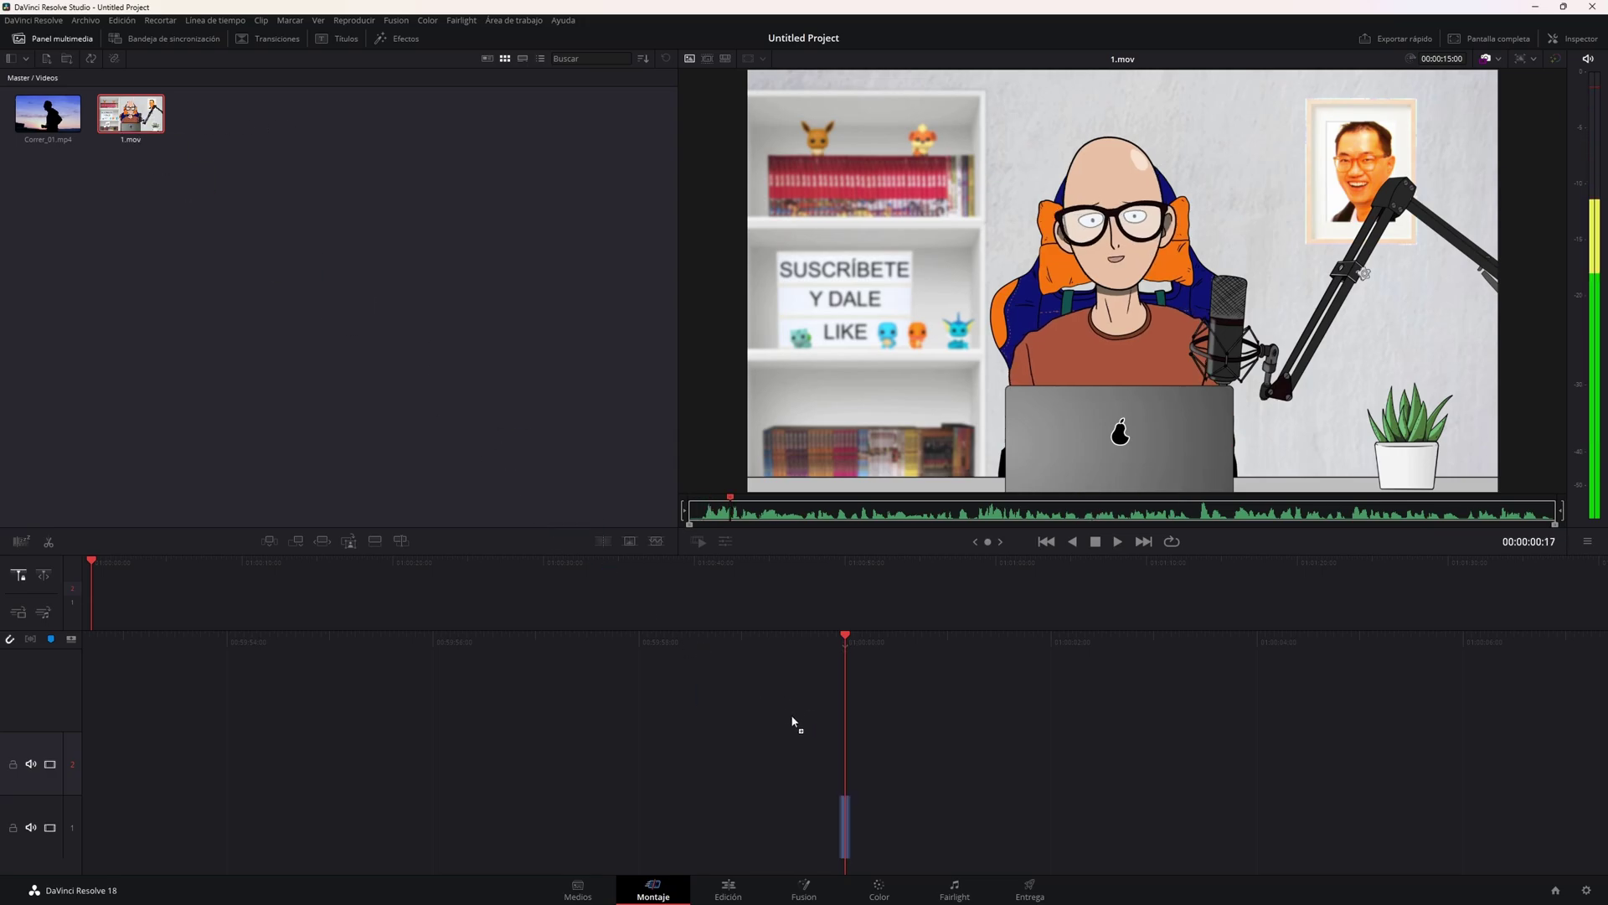
{"action": "scroll", "coordinate": [841, 661], "scroll_direction": "down", "scroll_amount": 5}
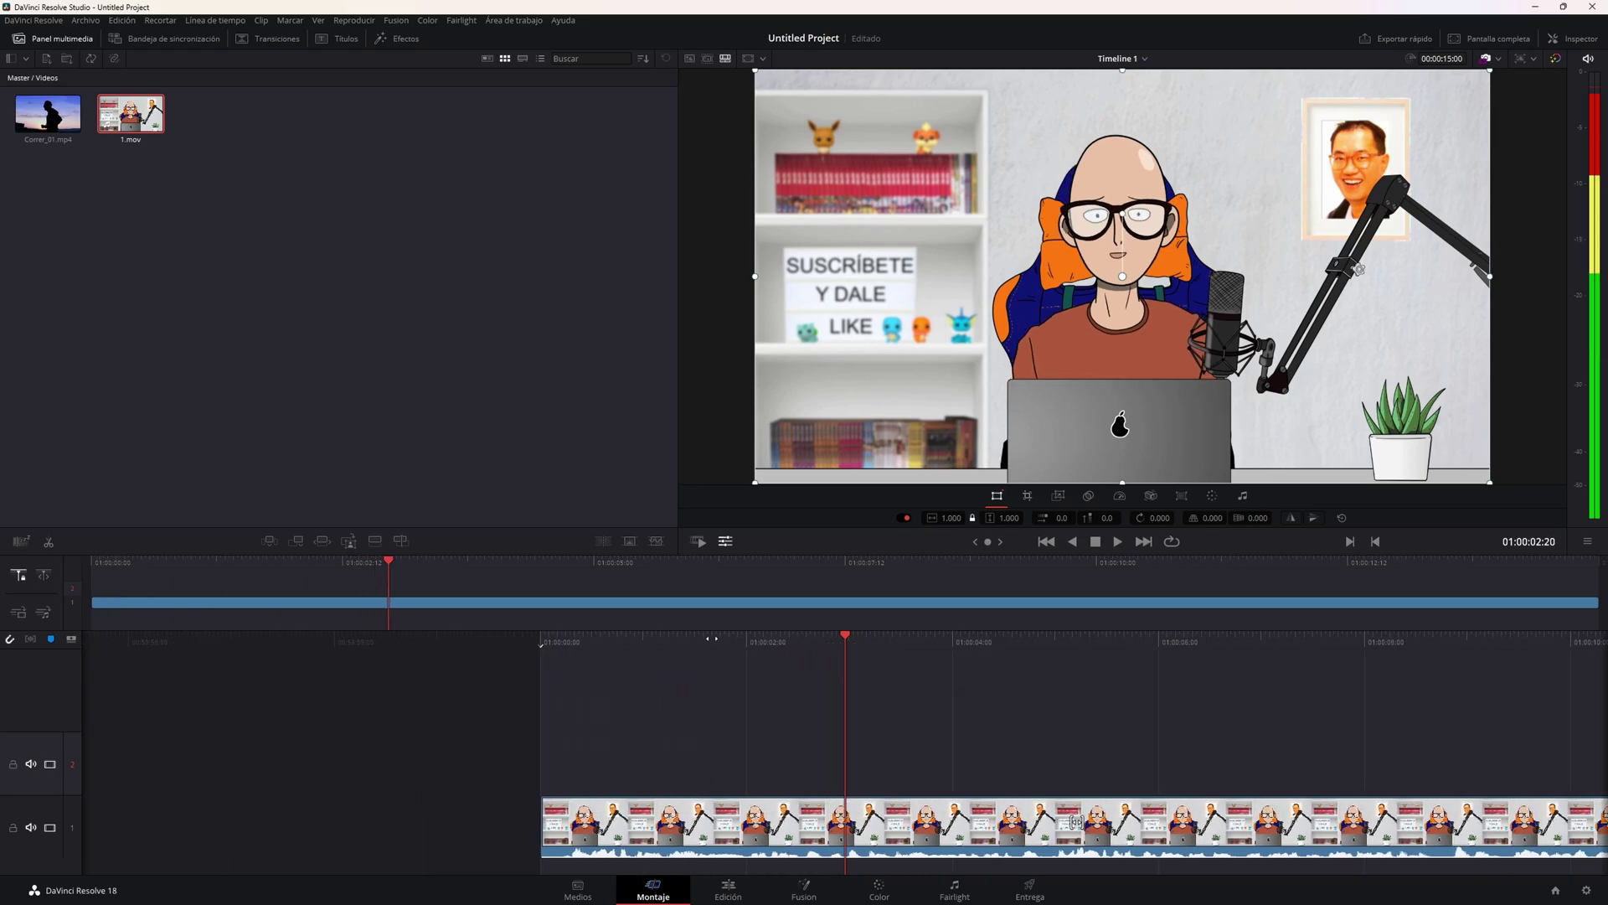
{"action": "scroll", "coordinate": [840, 660], "scroll_direction": "down", "scroll_amount": 8}
{"action": "scroll", "coordinate": [841, 661], "scroll_direction": "down", "scroll_amount": 1}
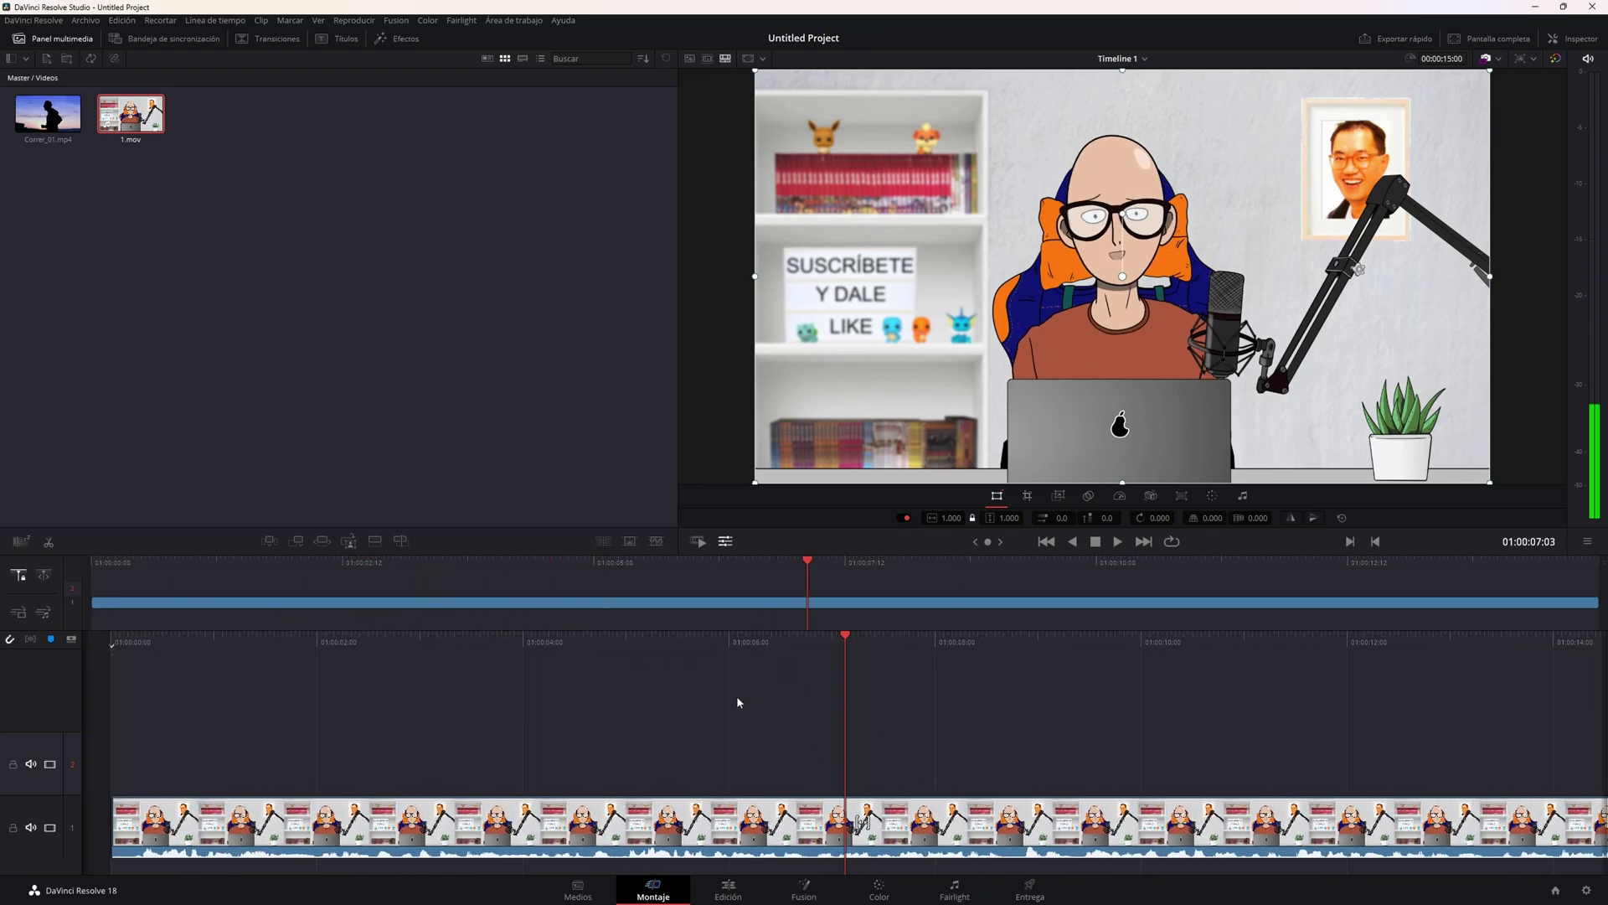
{"action": "key", "text": "q"}
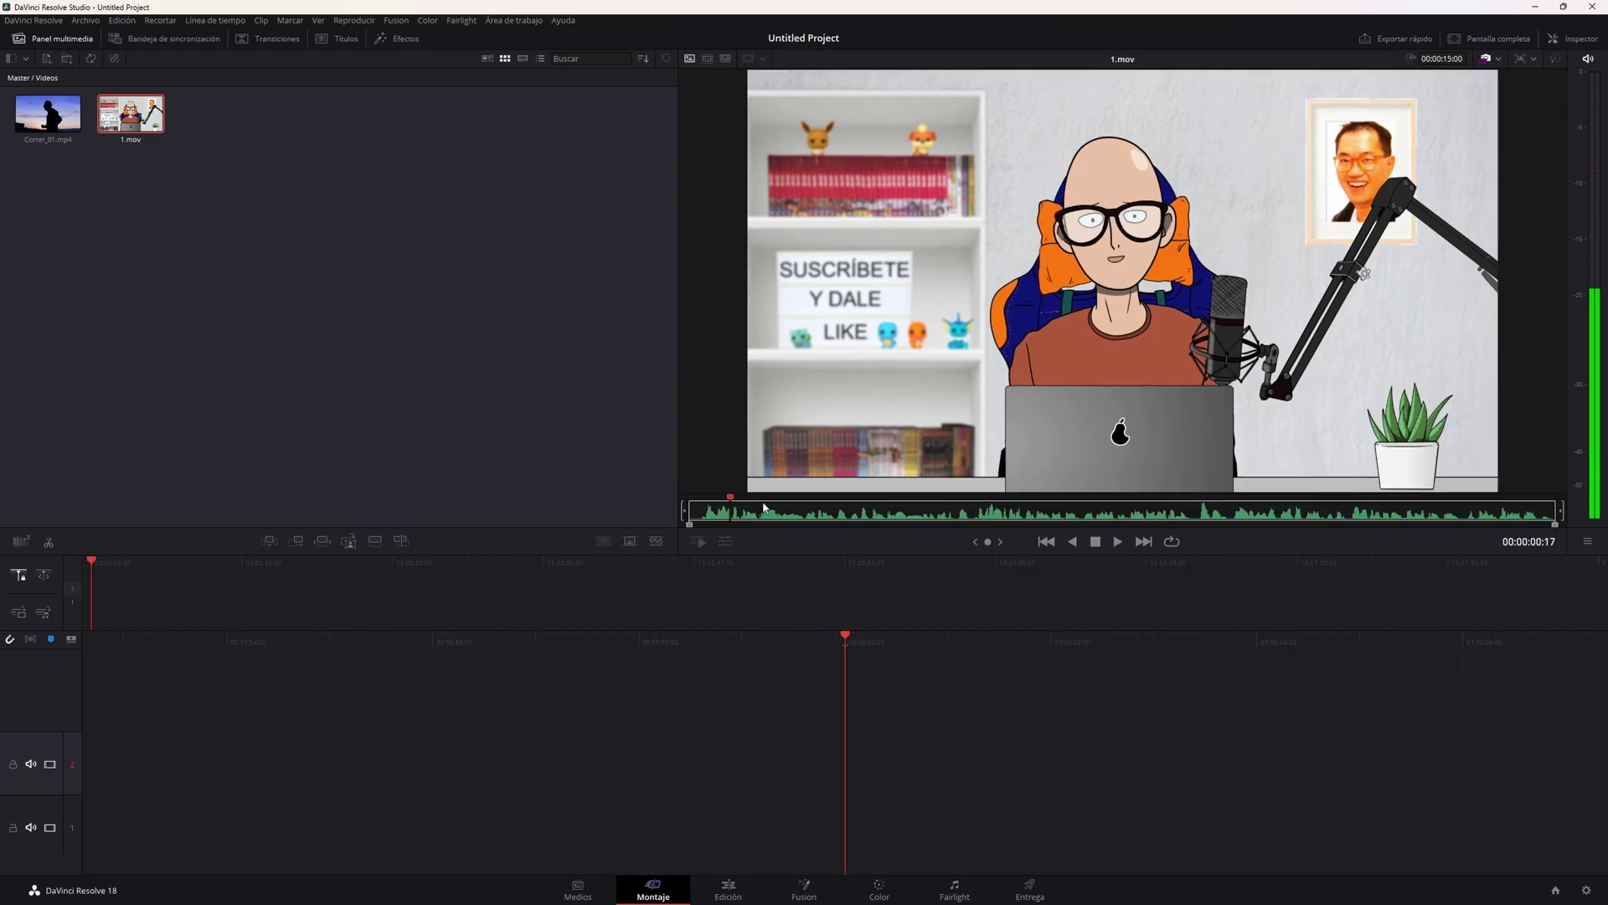
Mark 1.mov with an In point near 00:00:01:10 and an Out point at 00:00:03:08.
{"action": "left_click", "coordinate": [772, 509]}
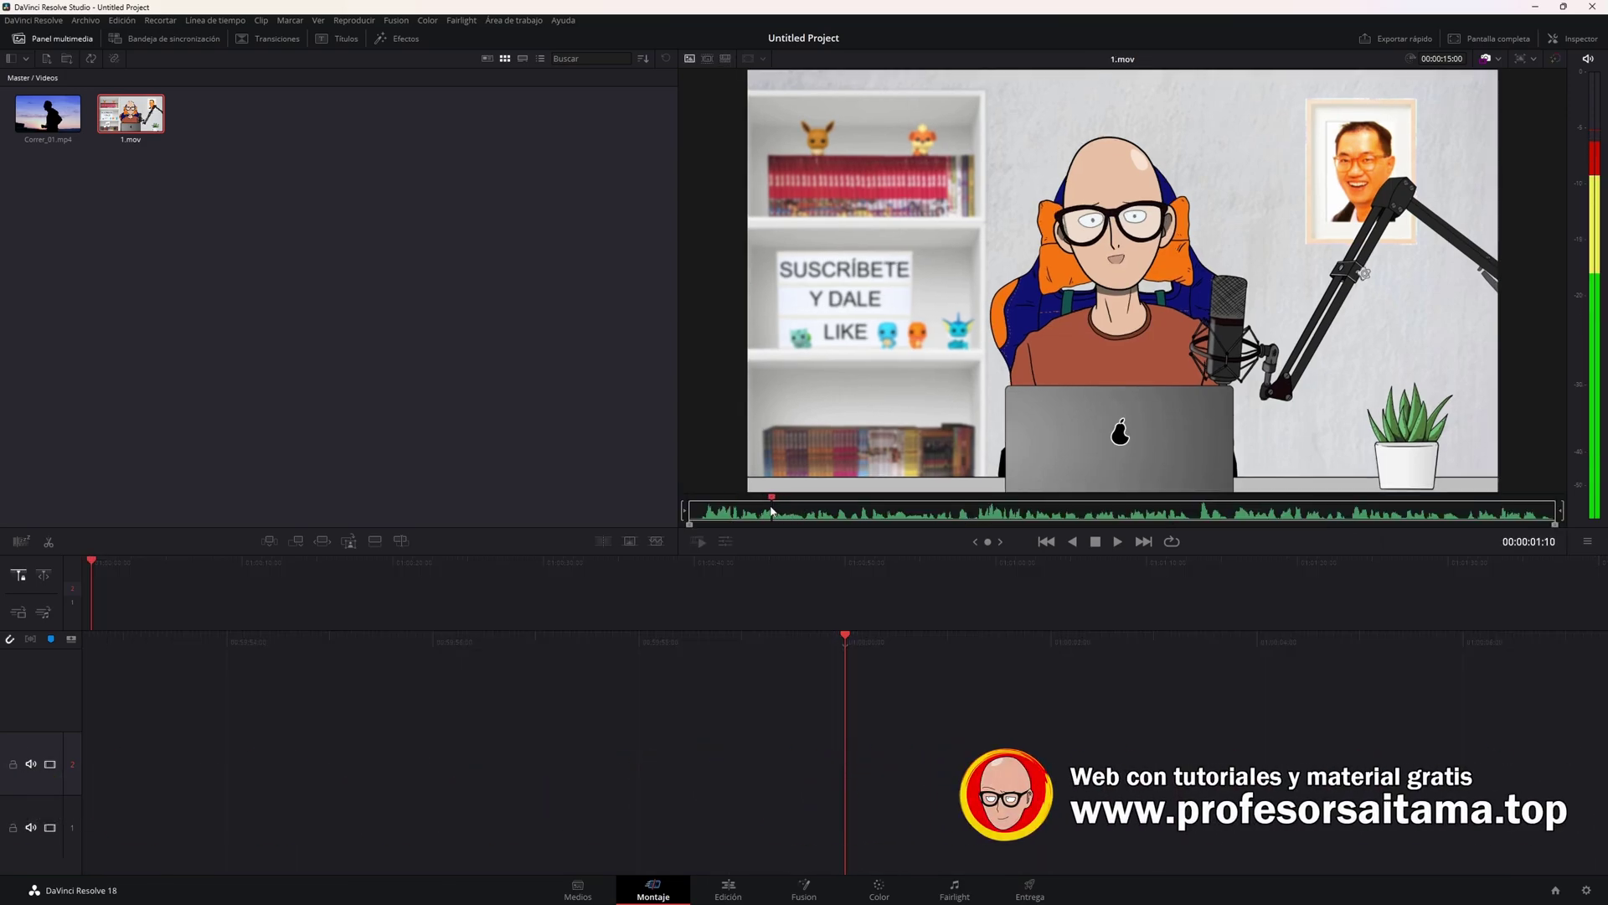
{"action": "key", "text": "i"}
{"action": "left_click", "coordinate": [840, 509]}
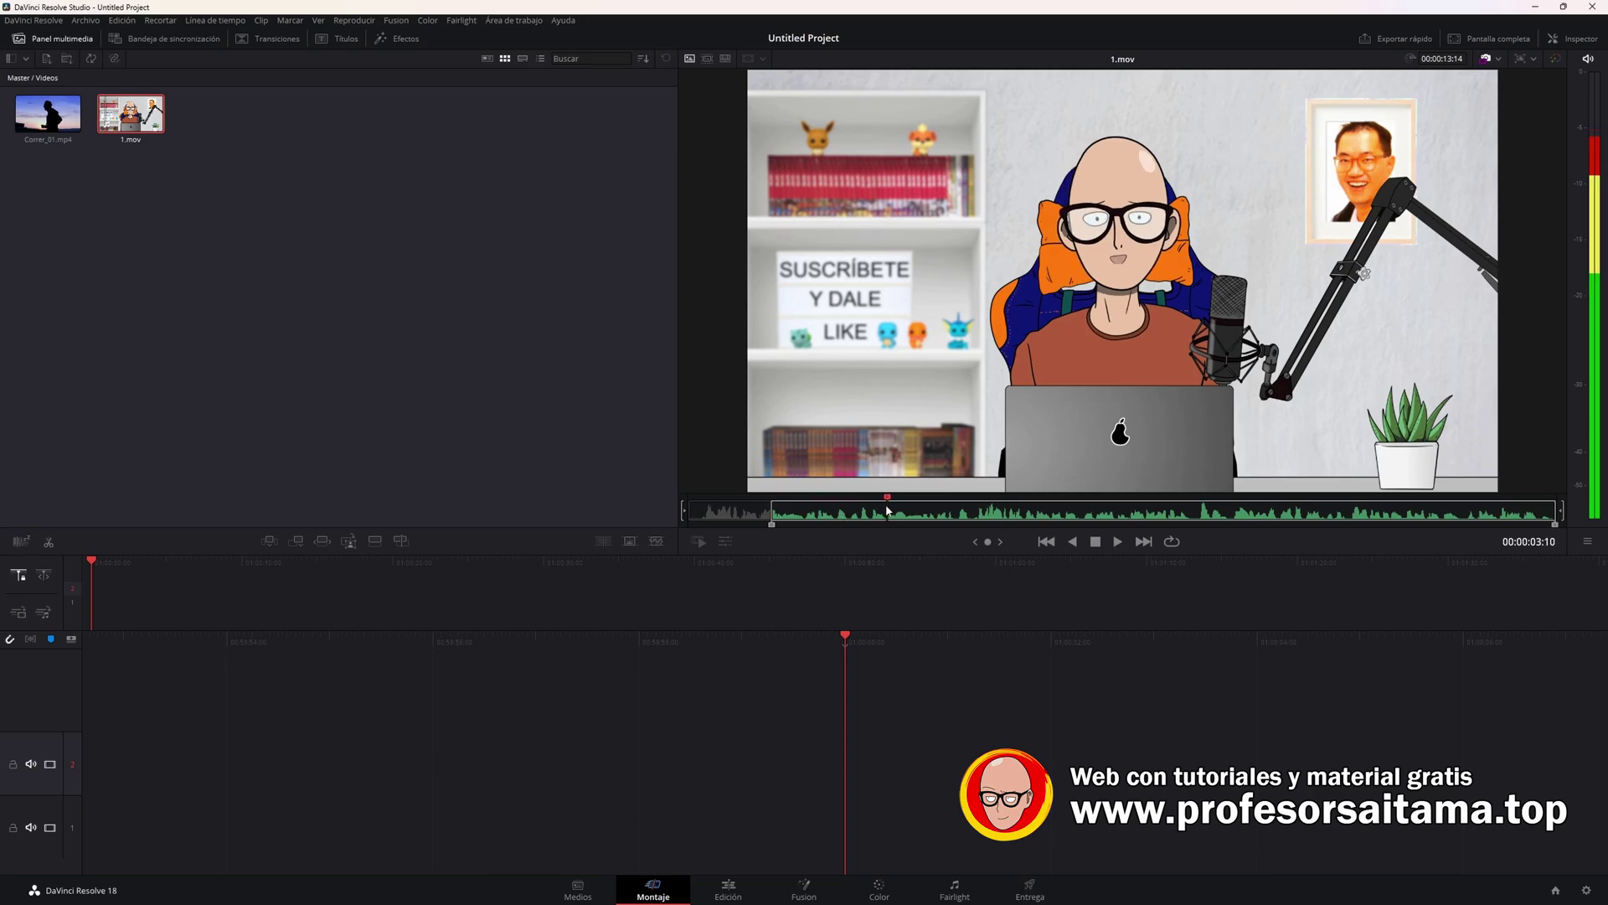
{"action": "left_click", "coordinate": [882, 509]}
{"action": "key", "text": "o"}
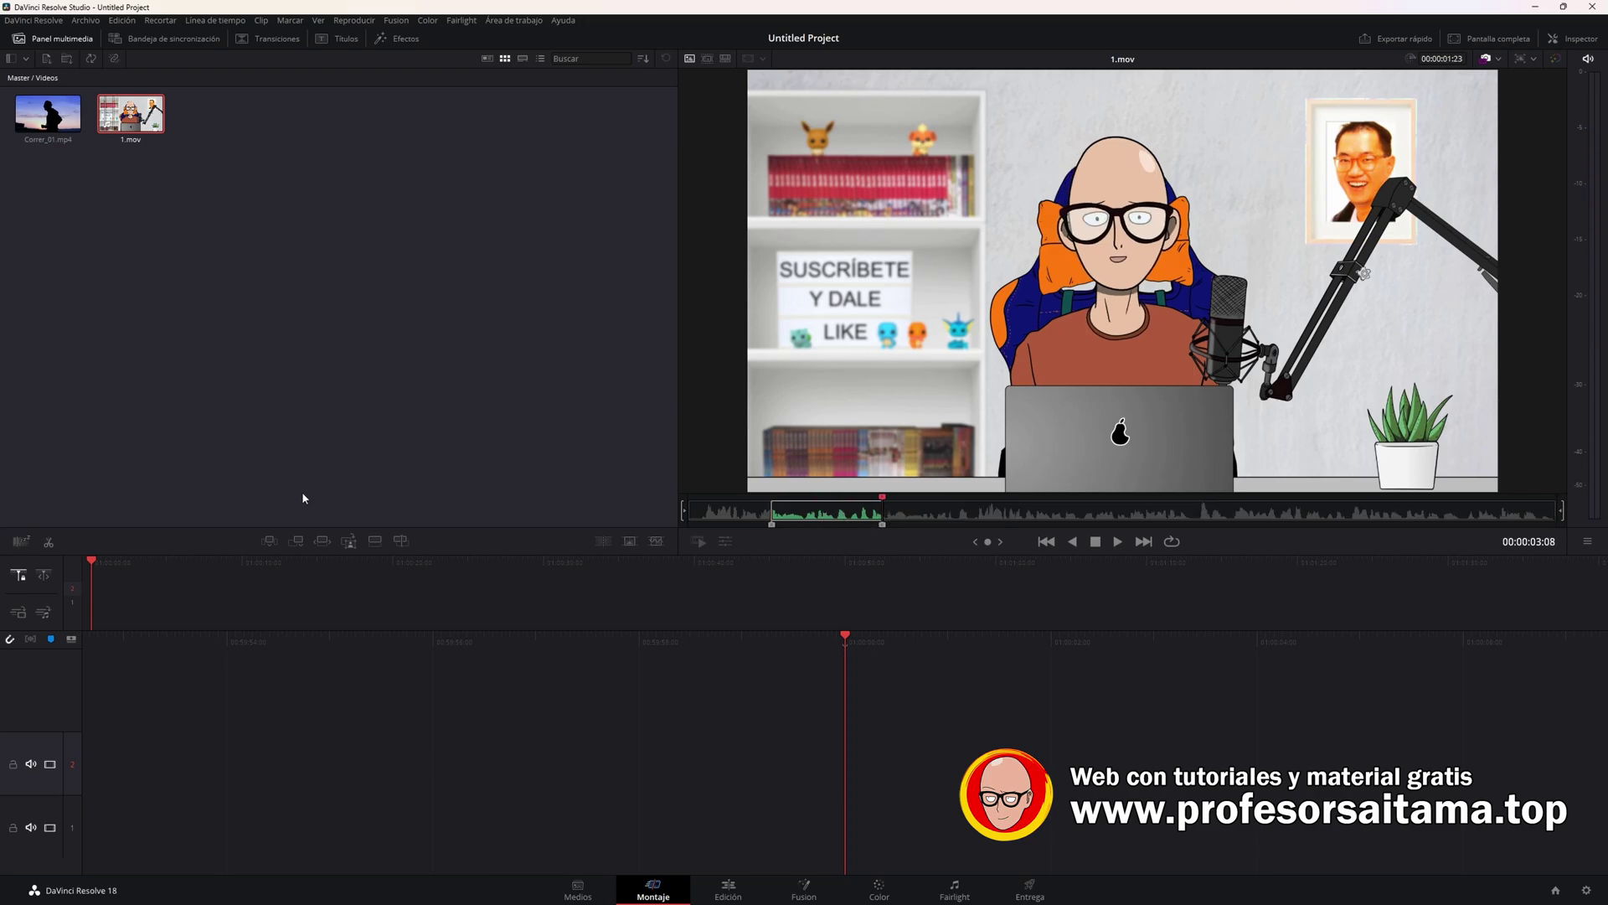
Smart Insert the marked 1.mov section, then mark Correr_01.mp4 from 04:01 to 07:01.
{"action": "left_click", "coordinate": [275, 543]}
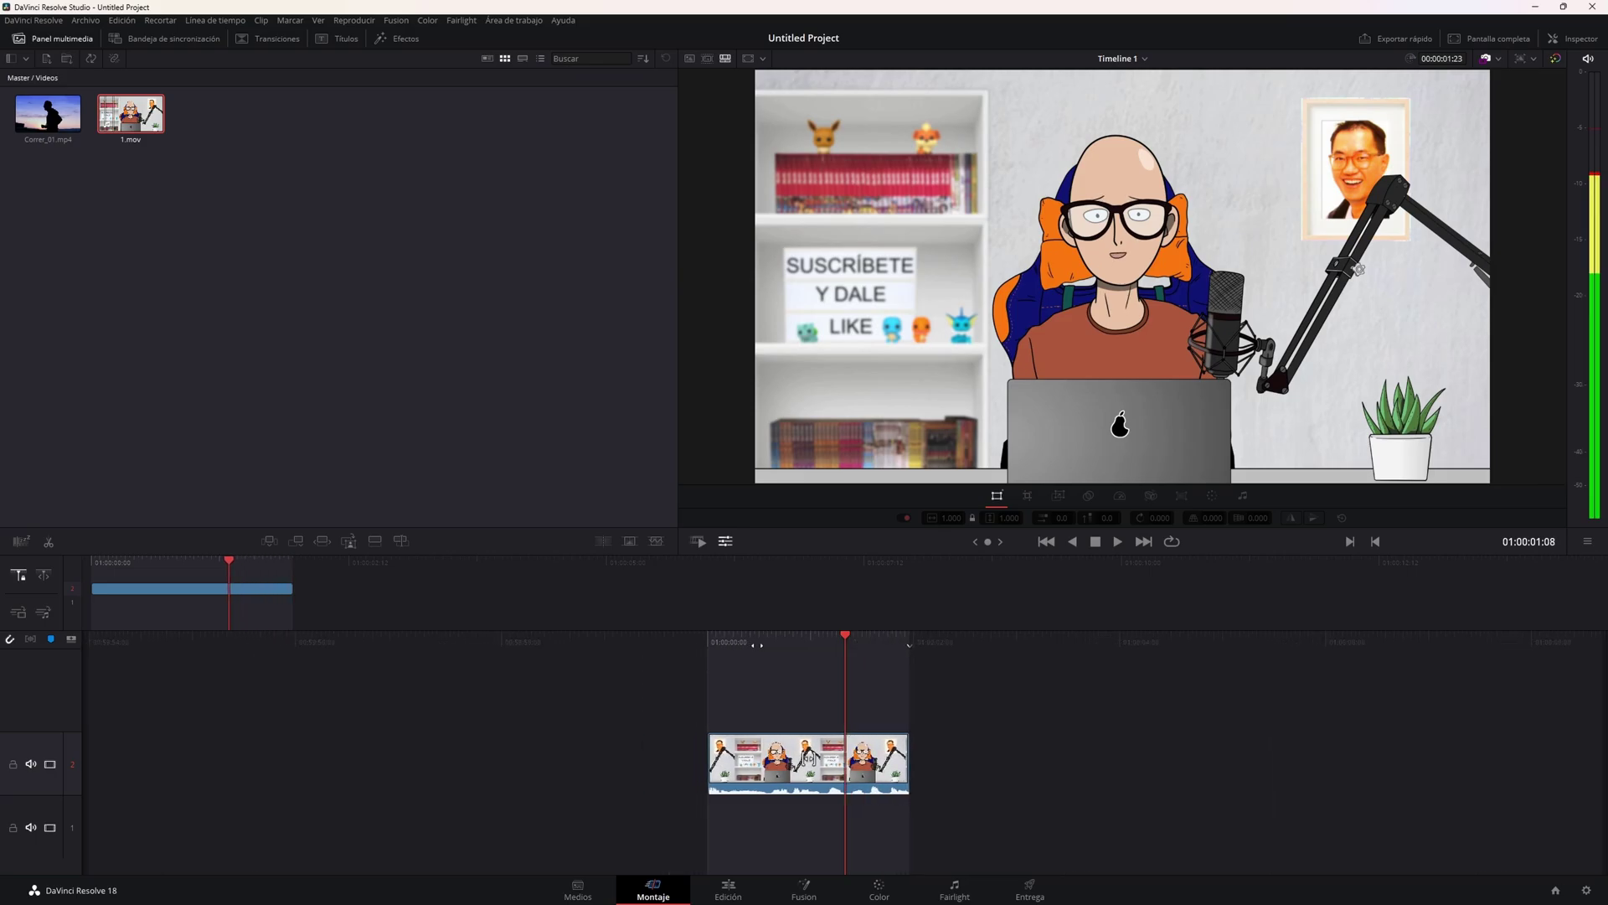
{"action": "left_click", "coordinate": [49, 111]}
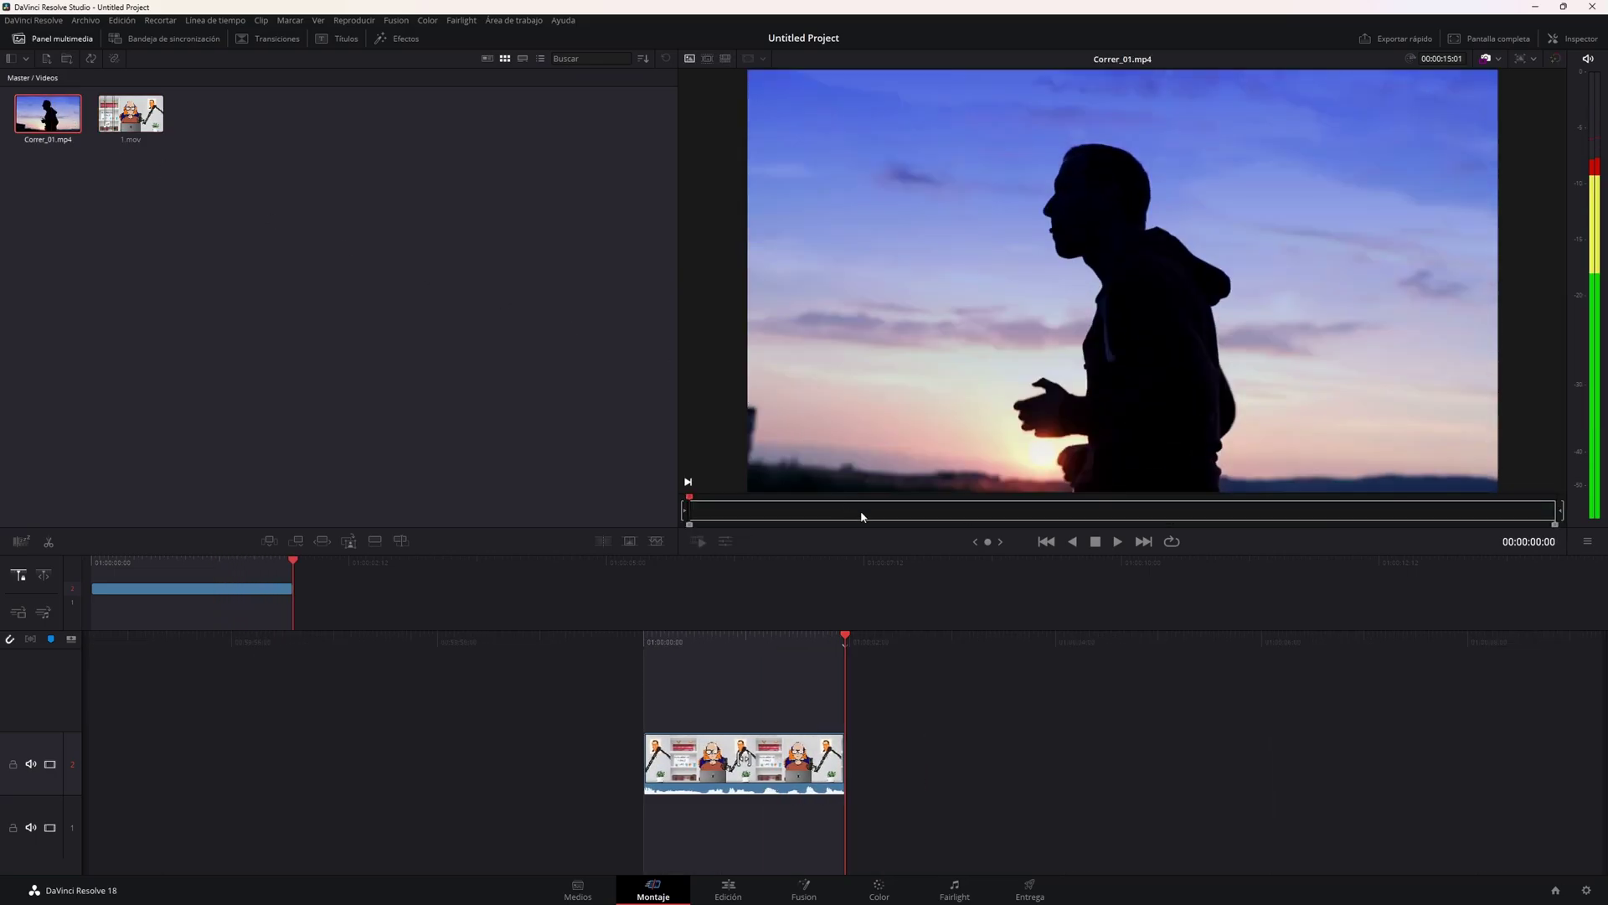
{"action": "left_click_drag", "start_coordinate": [847, 507], "coordinate": [1095, 521]}
{"action": "key", "text": "i"}
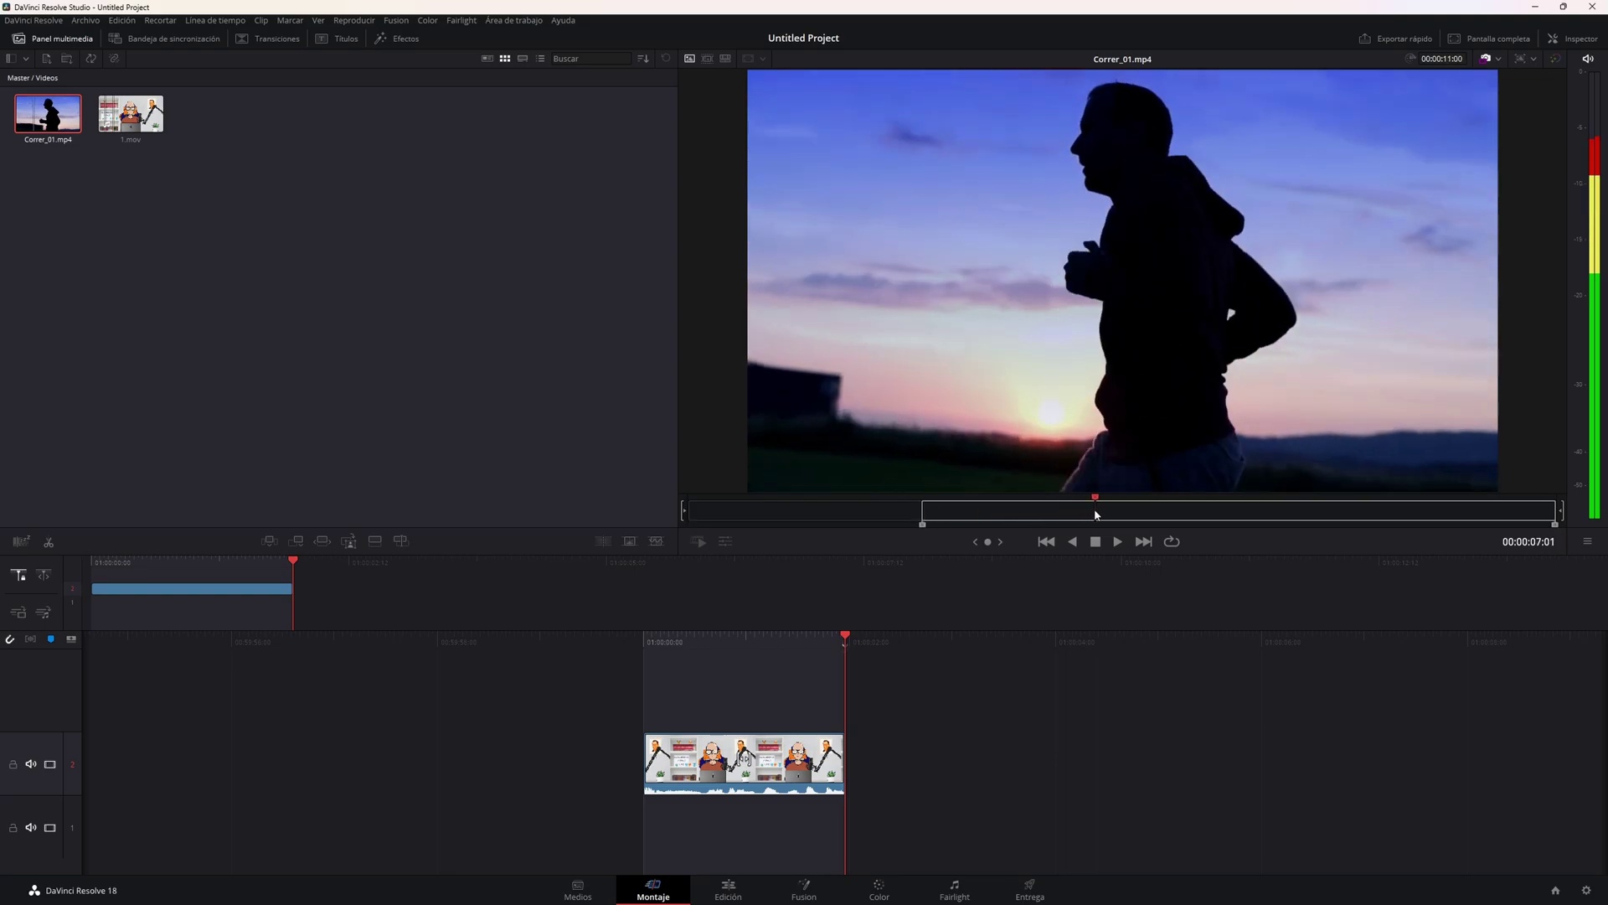
{"action": "key", "text": "o"}
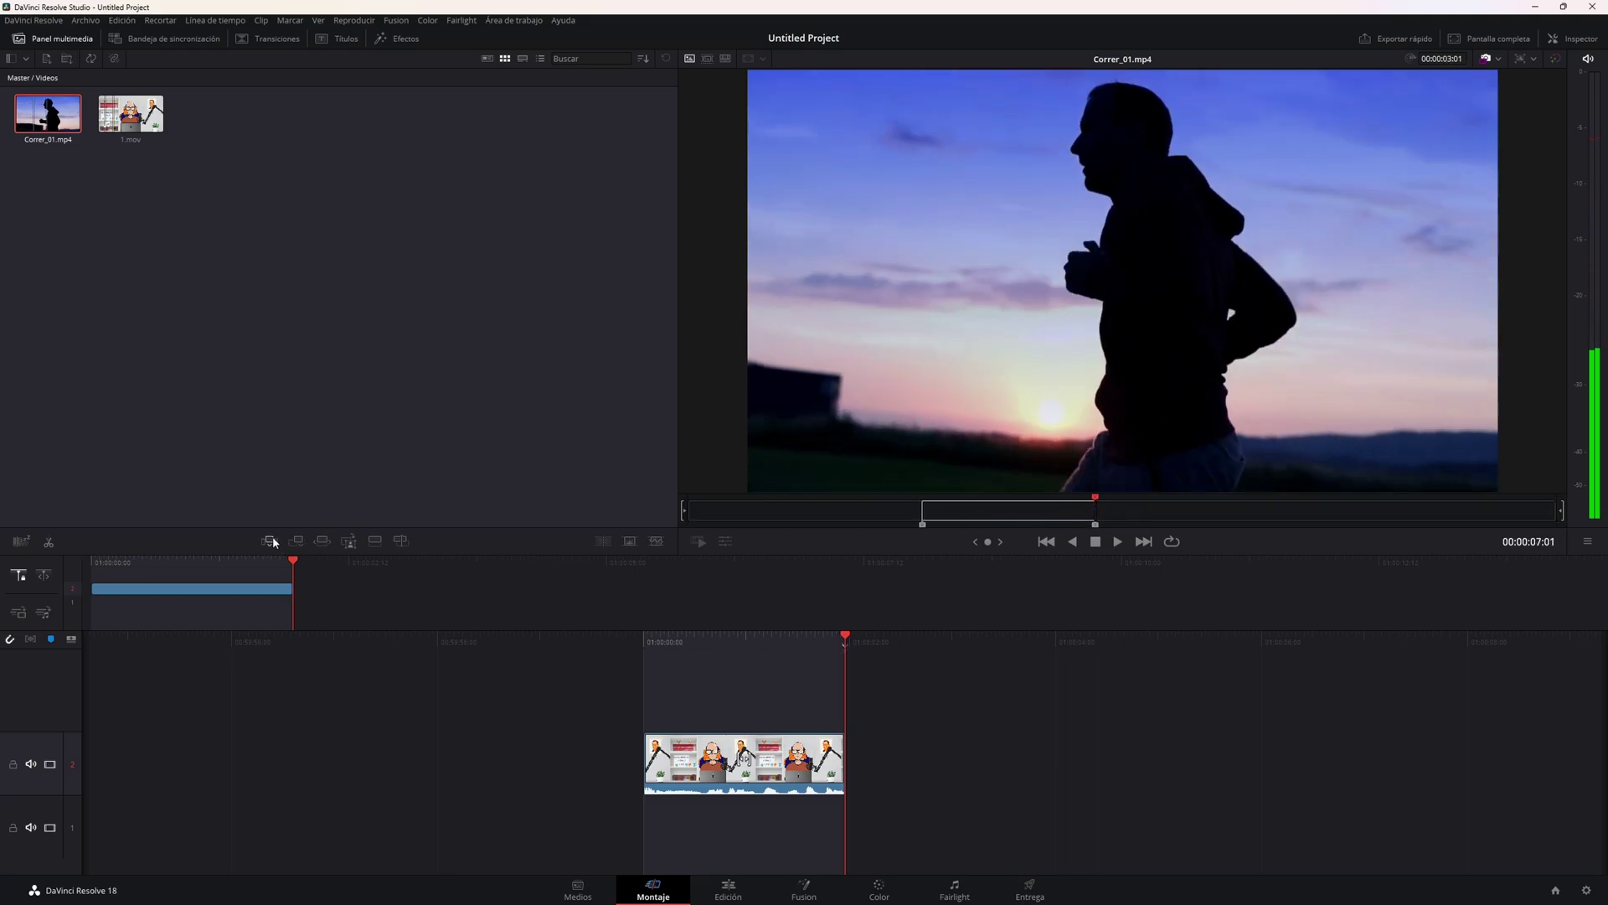
Test inserting and appending the Correr_01 section to the timeline, undoing each edit.
{"action": "left_click", "coordinate": [271, 541]}
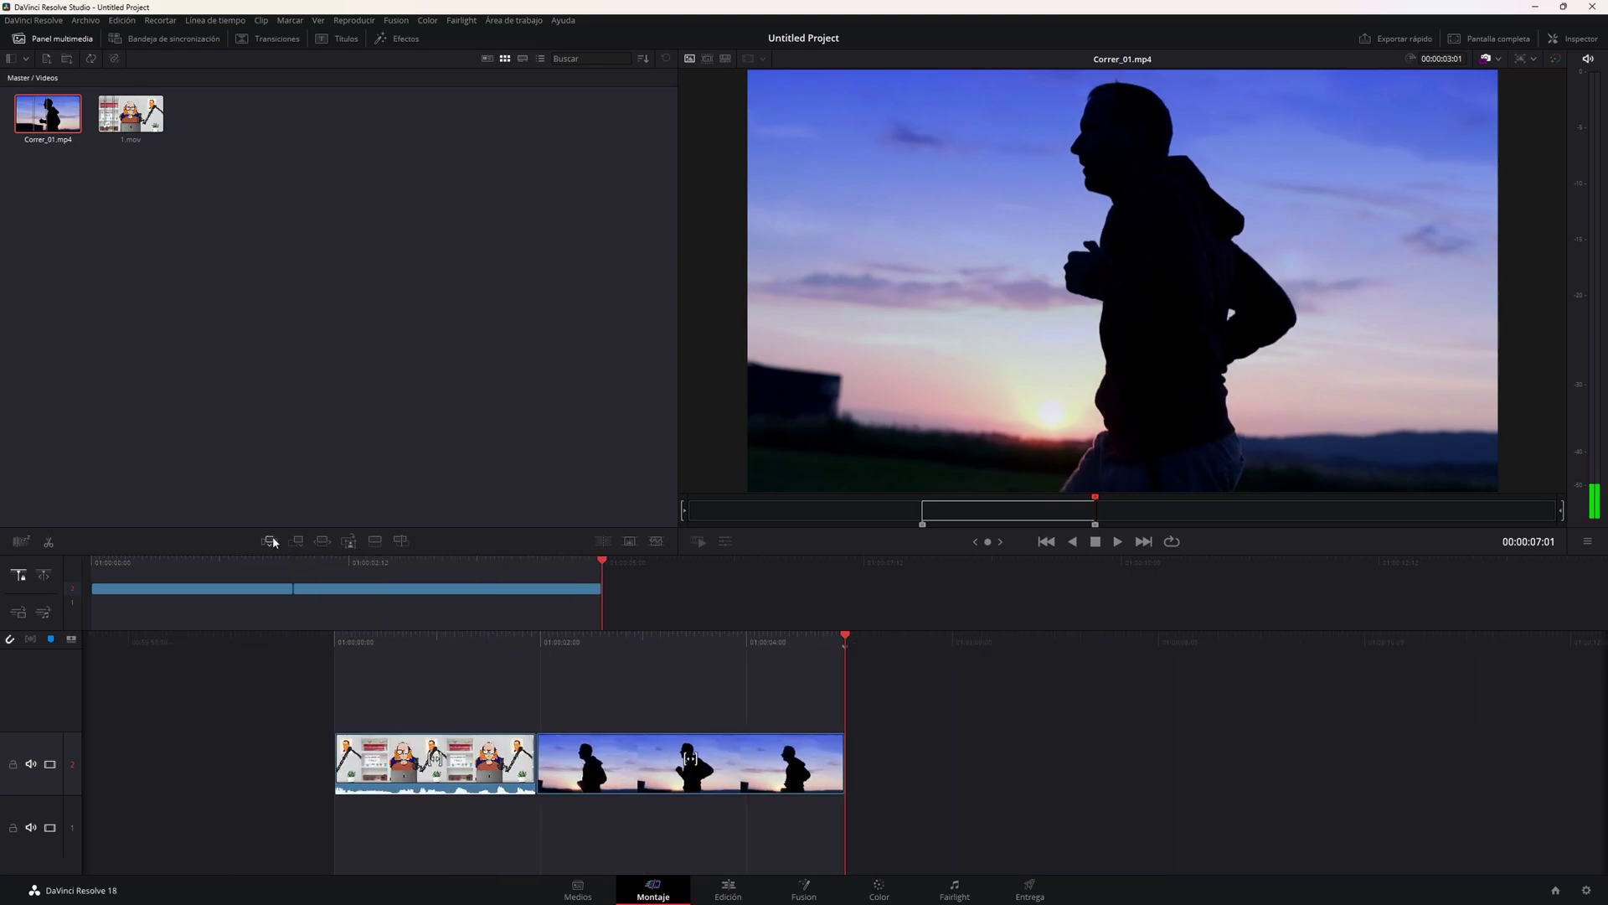
{"action": "key", "text": "ctrl+z"}
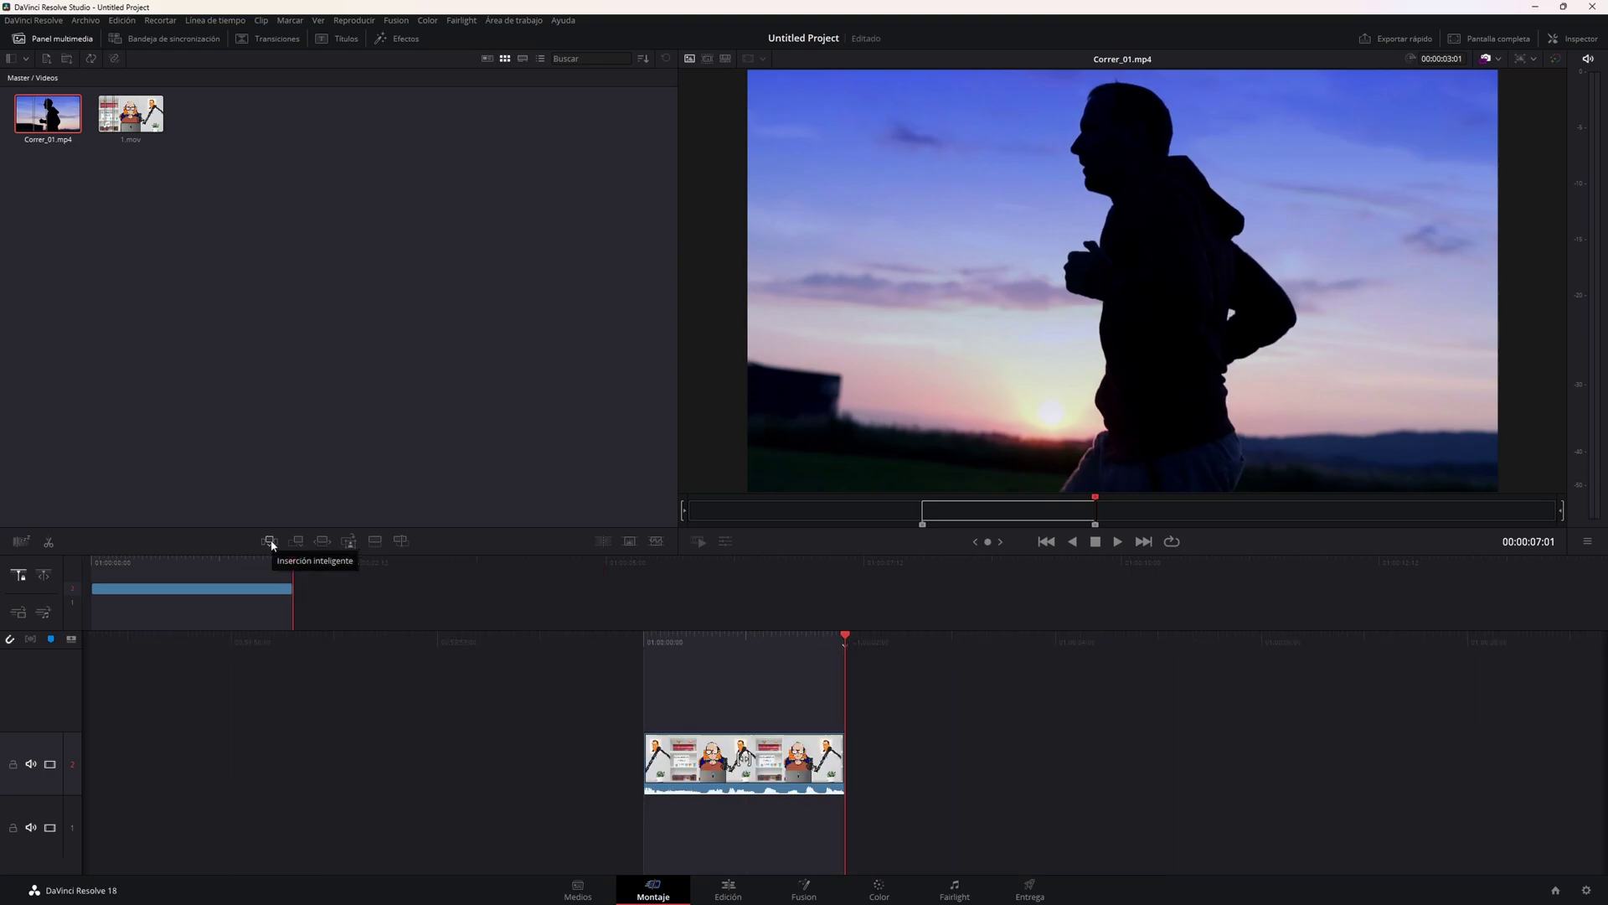
{"action": "left_click", "coordinate": [299, 541]}
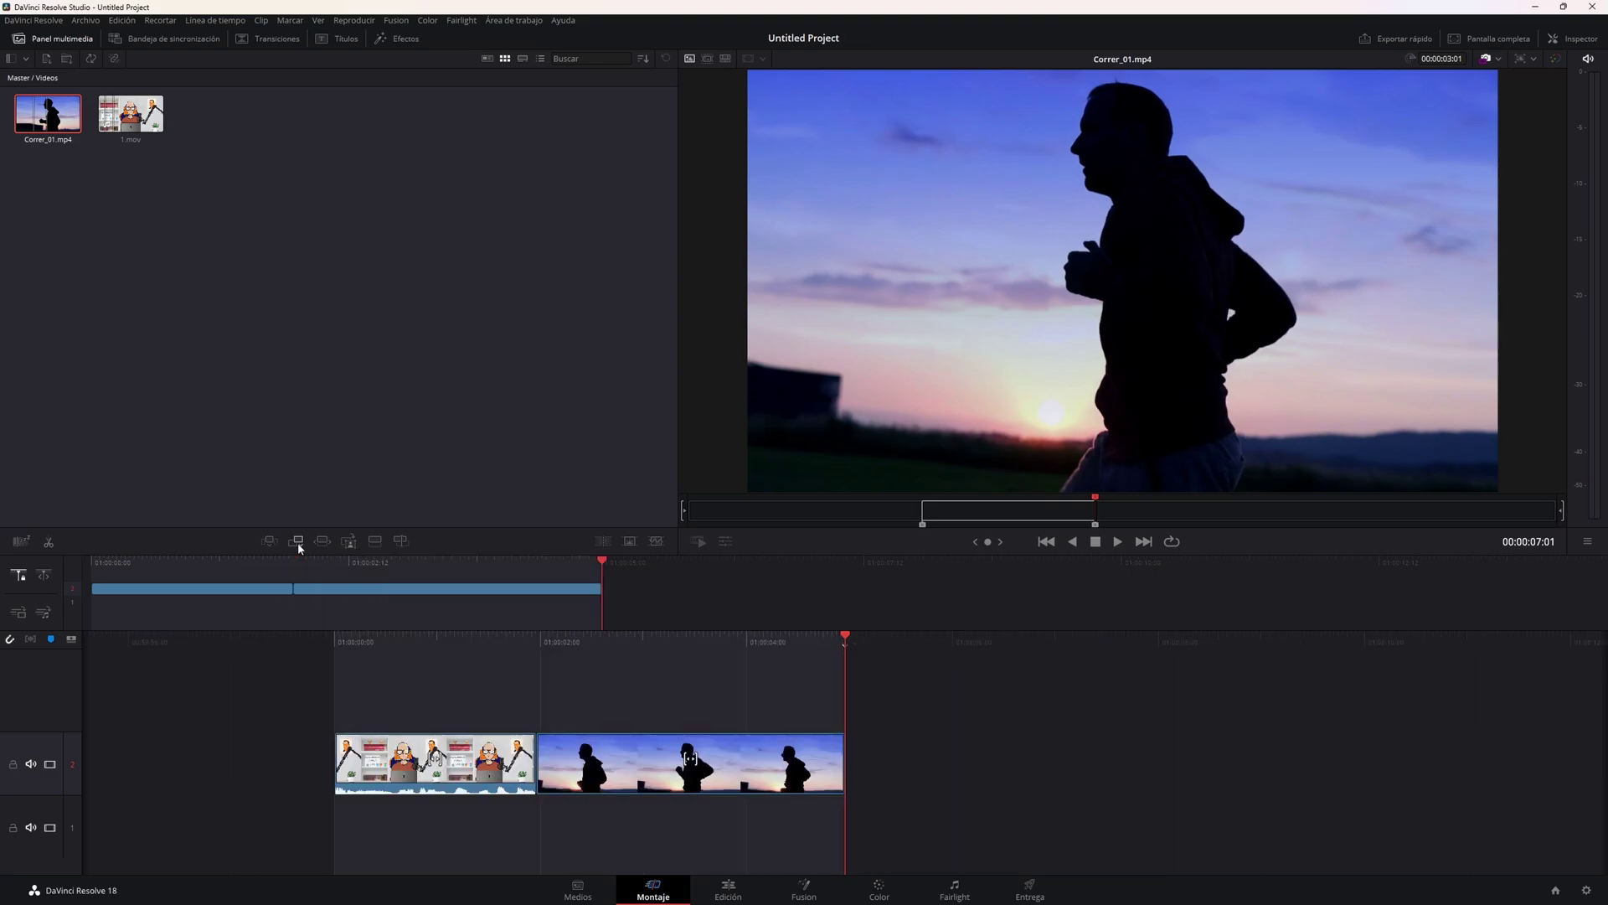
{"action": "key", "text": "ctrl+z"}
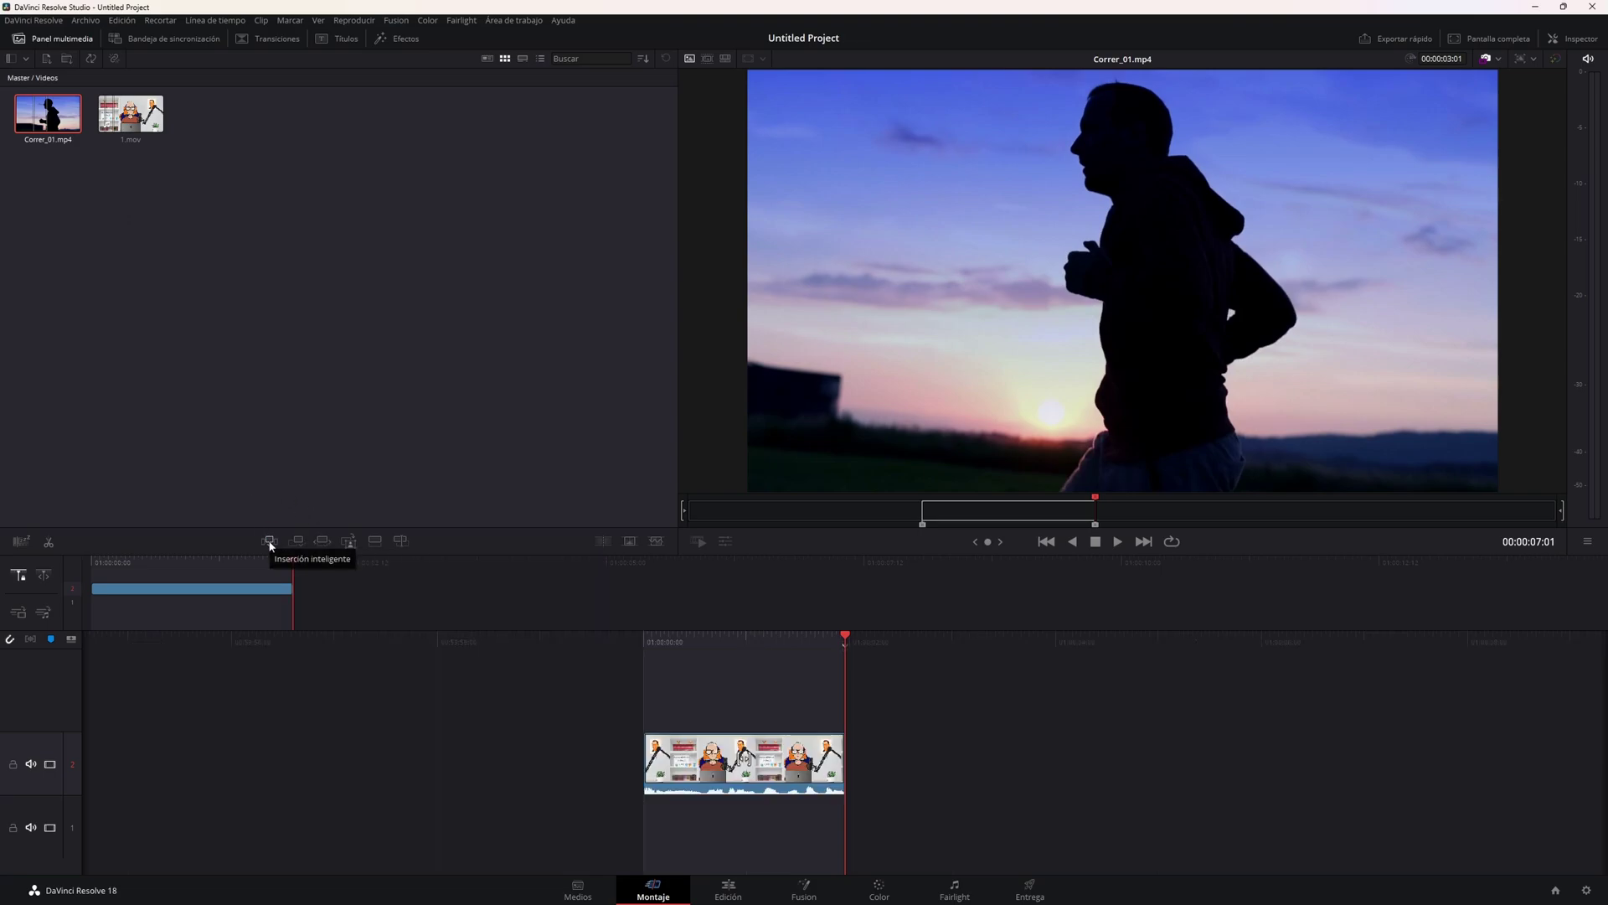
Park the timeline playhead inside the 1.mov clip and reload Correr_01.mp4 in the viewer.
{"action": "left_click", "coordinate": [752, 756]}
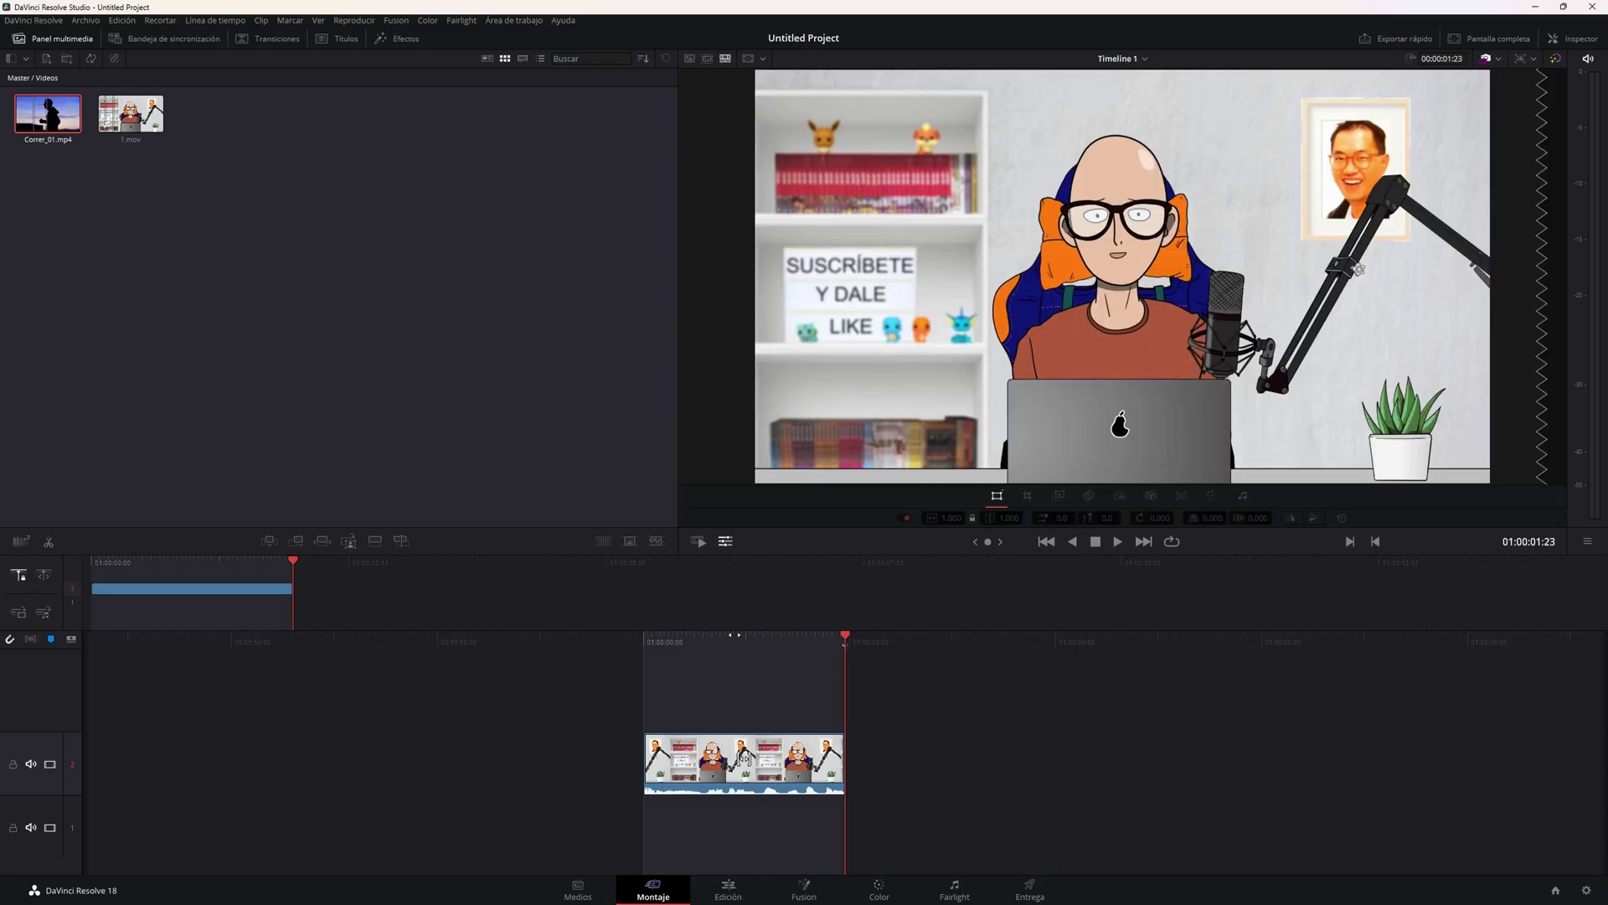
{"action": "left_click_drag", "start_coordinate": [743, 759], "coordinate": [833, 759]}
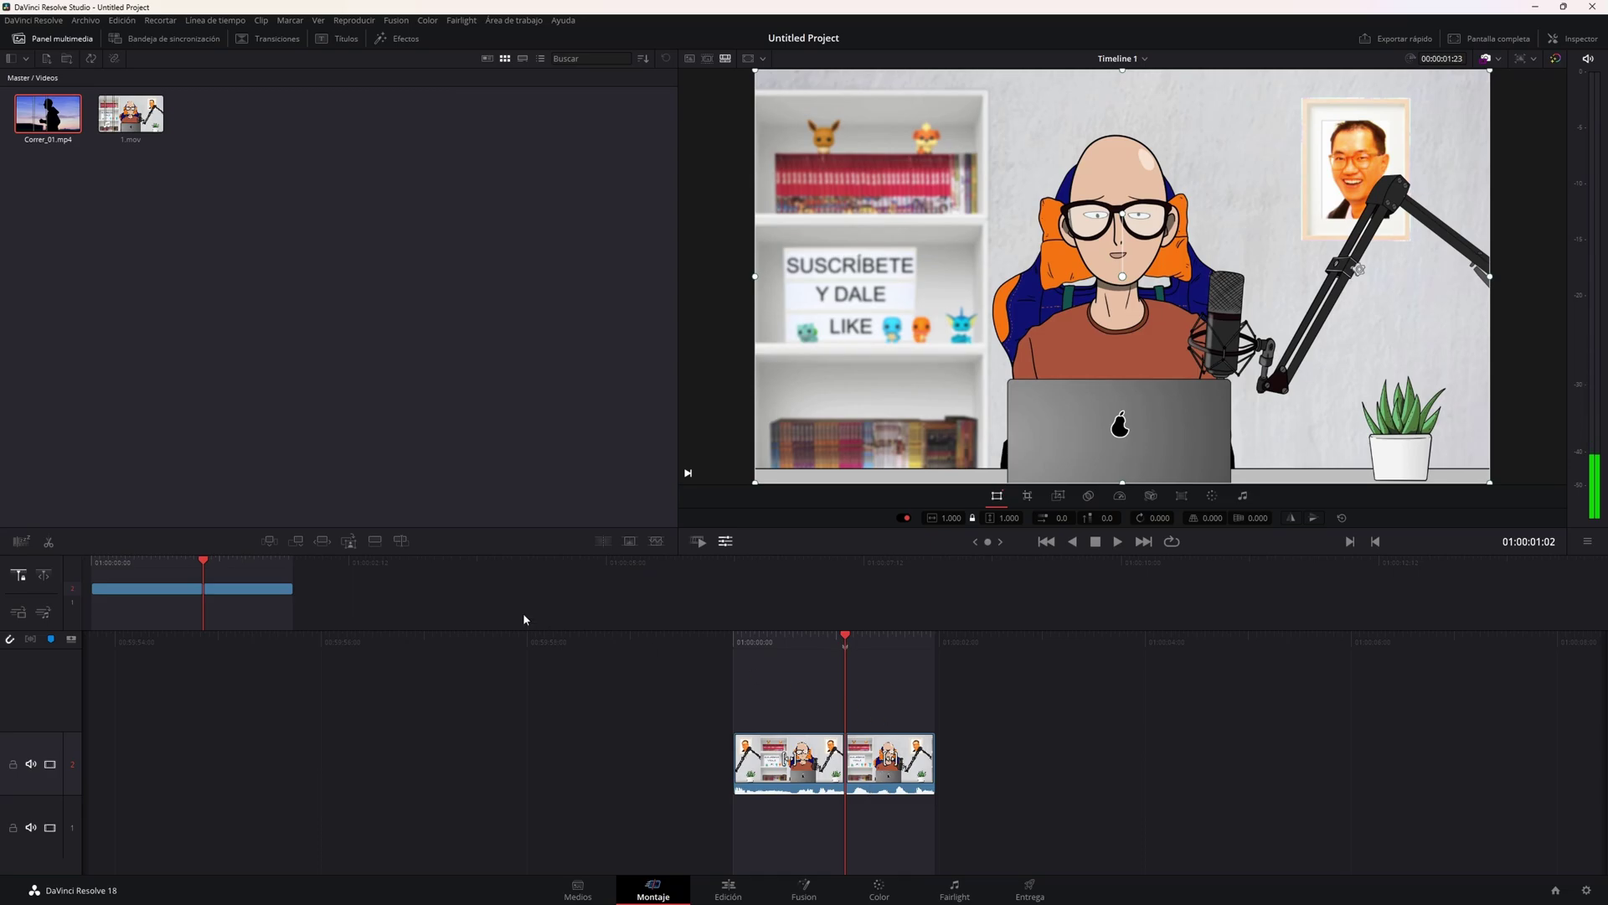
{"action": "left_click", "coordinate": [72, 127]}
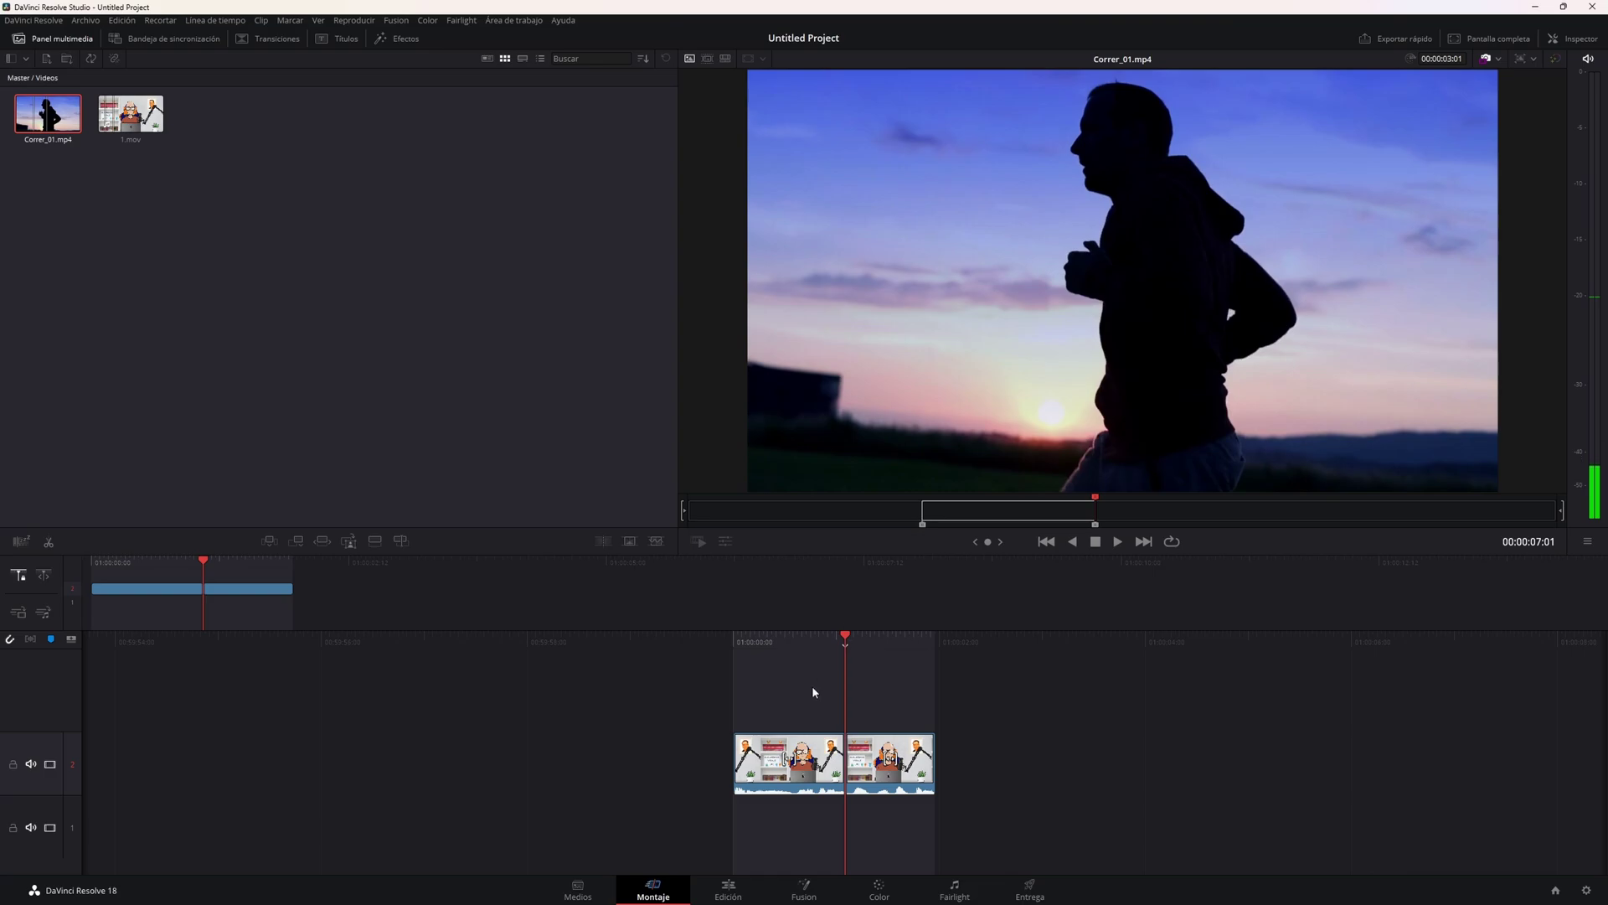
Try appending and inserting the Correr_01 section at several points, undoing each attempt.
{"action": "left_click", "coordinate": [295, 542]}
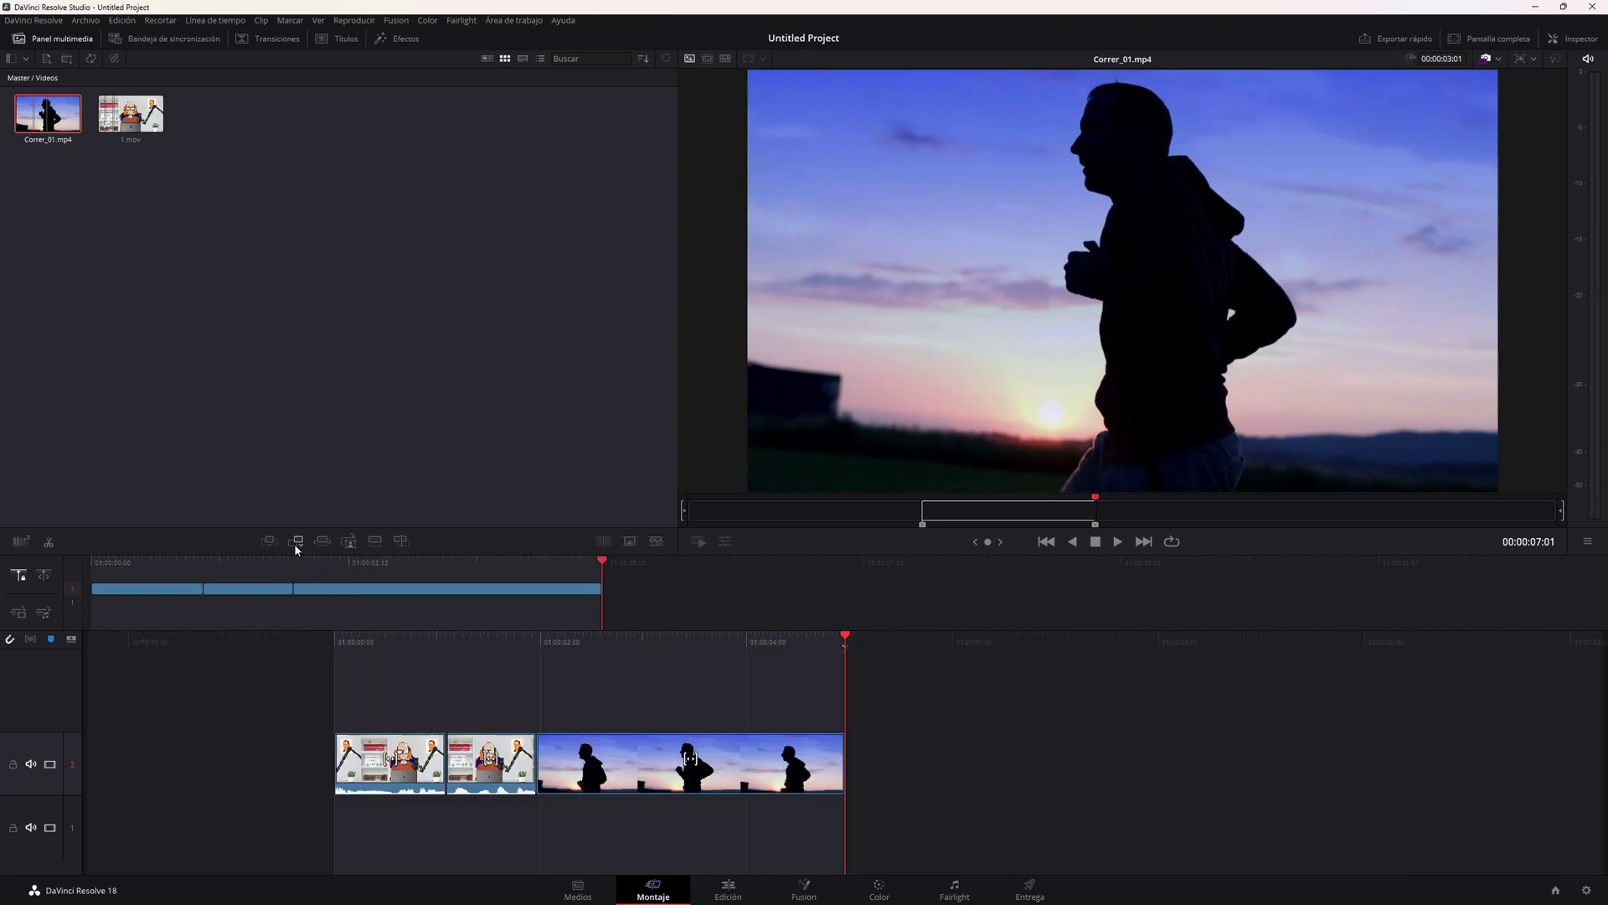
{"action": "key", "text": "ctrl+z"}
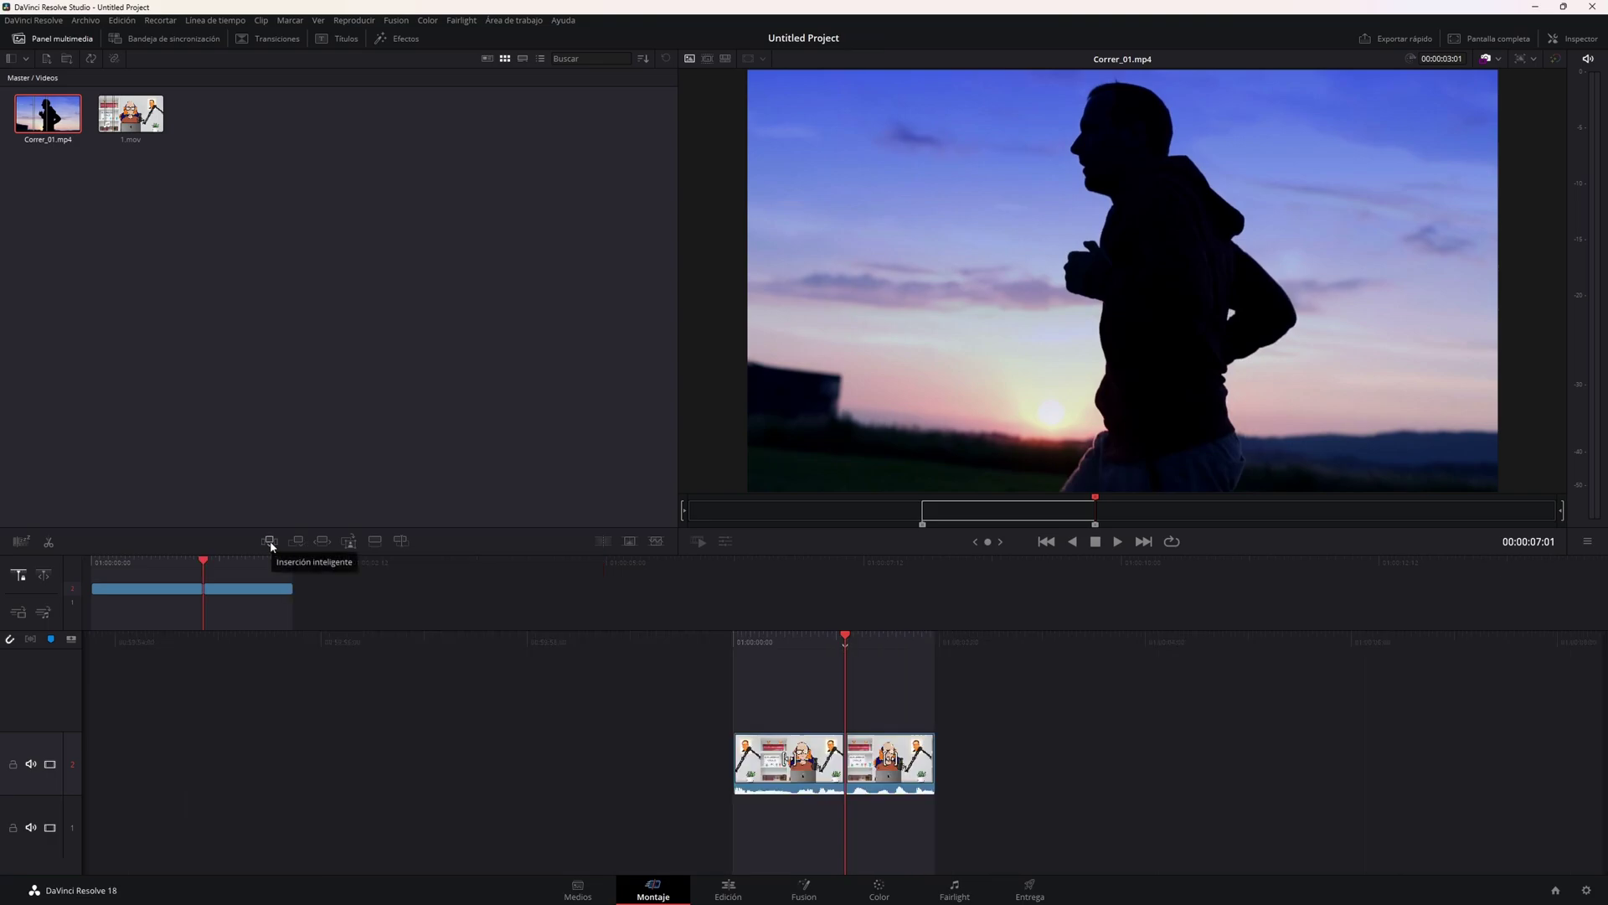
{"action": "left_click", "coordinate": [269, 542]}
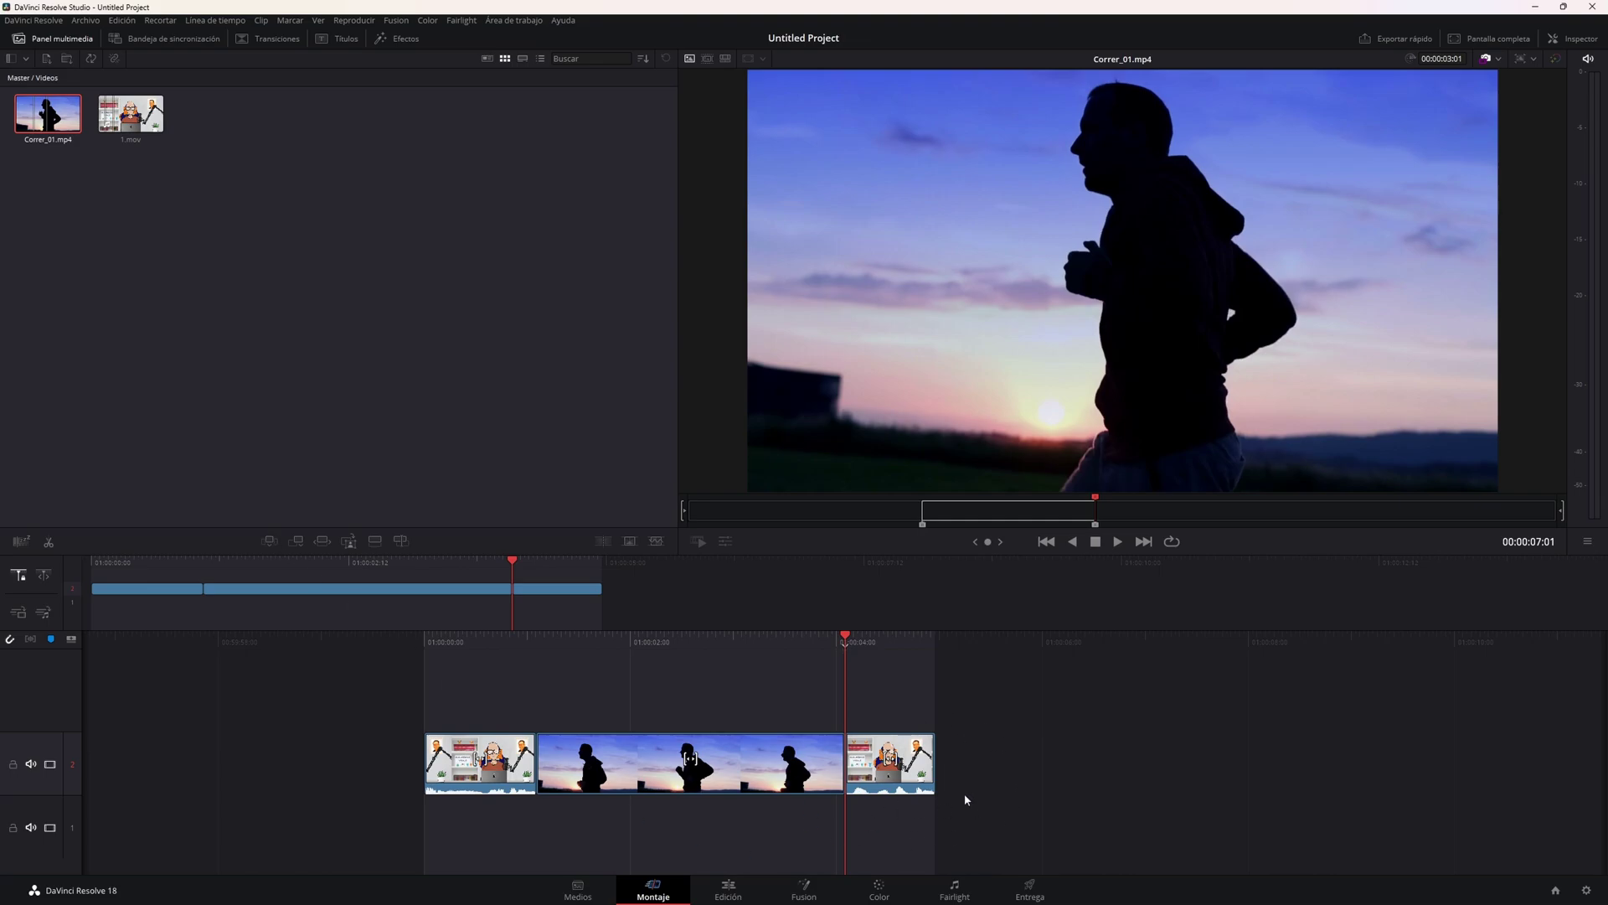
{"action": "key", "text": "ctrl+z"}
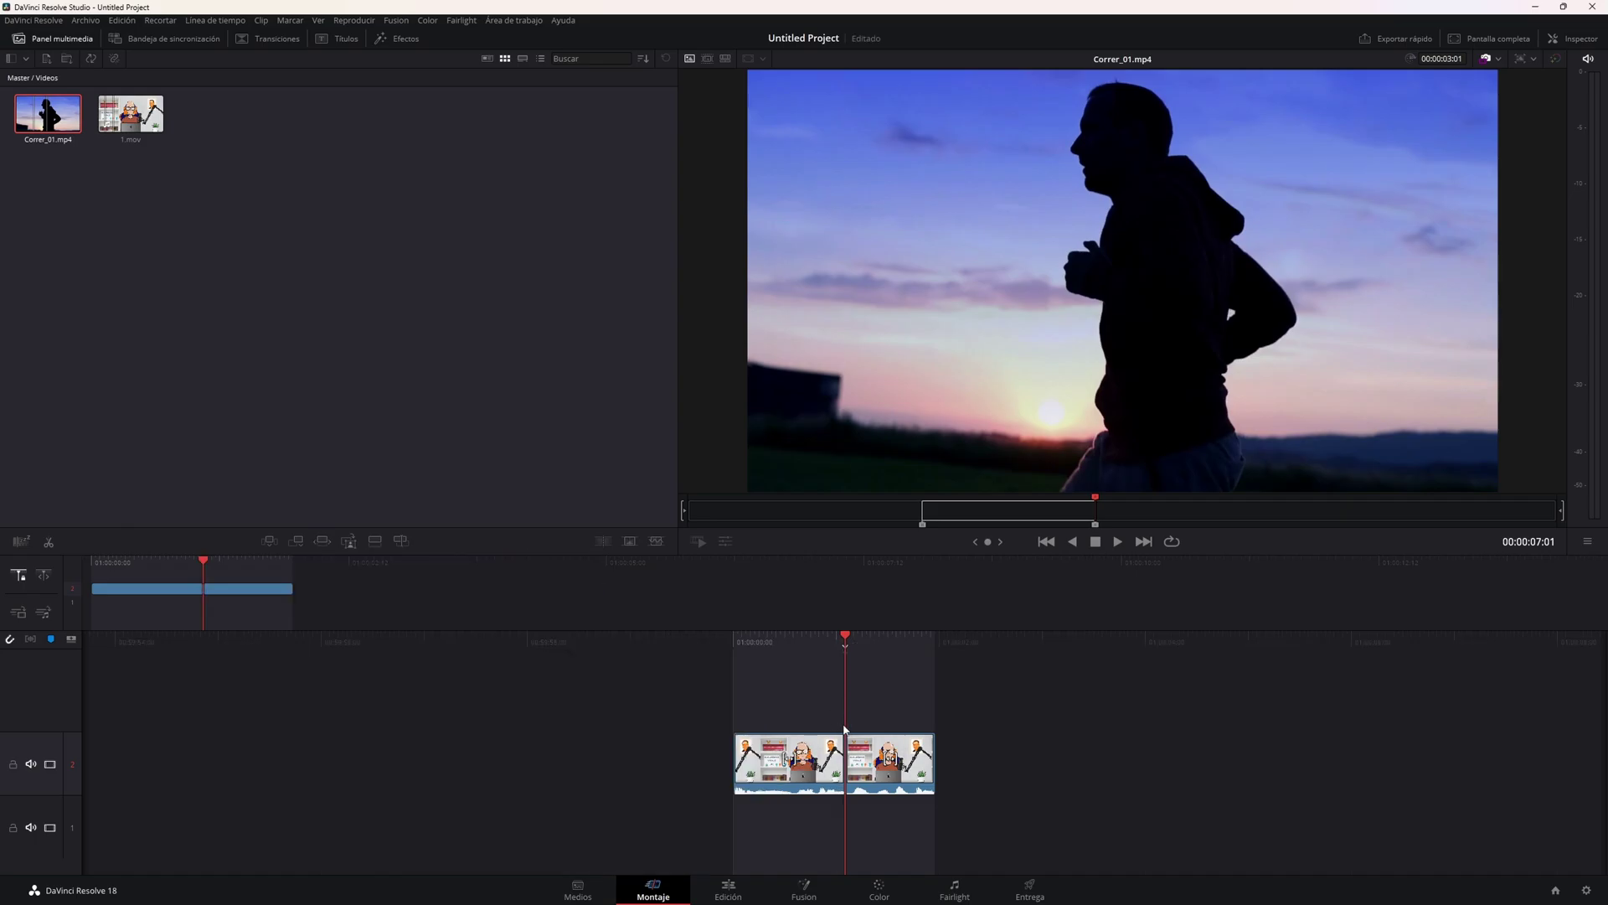
{"action": "left_click", "coordinate": [814, 774]}
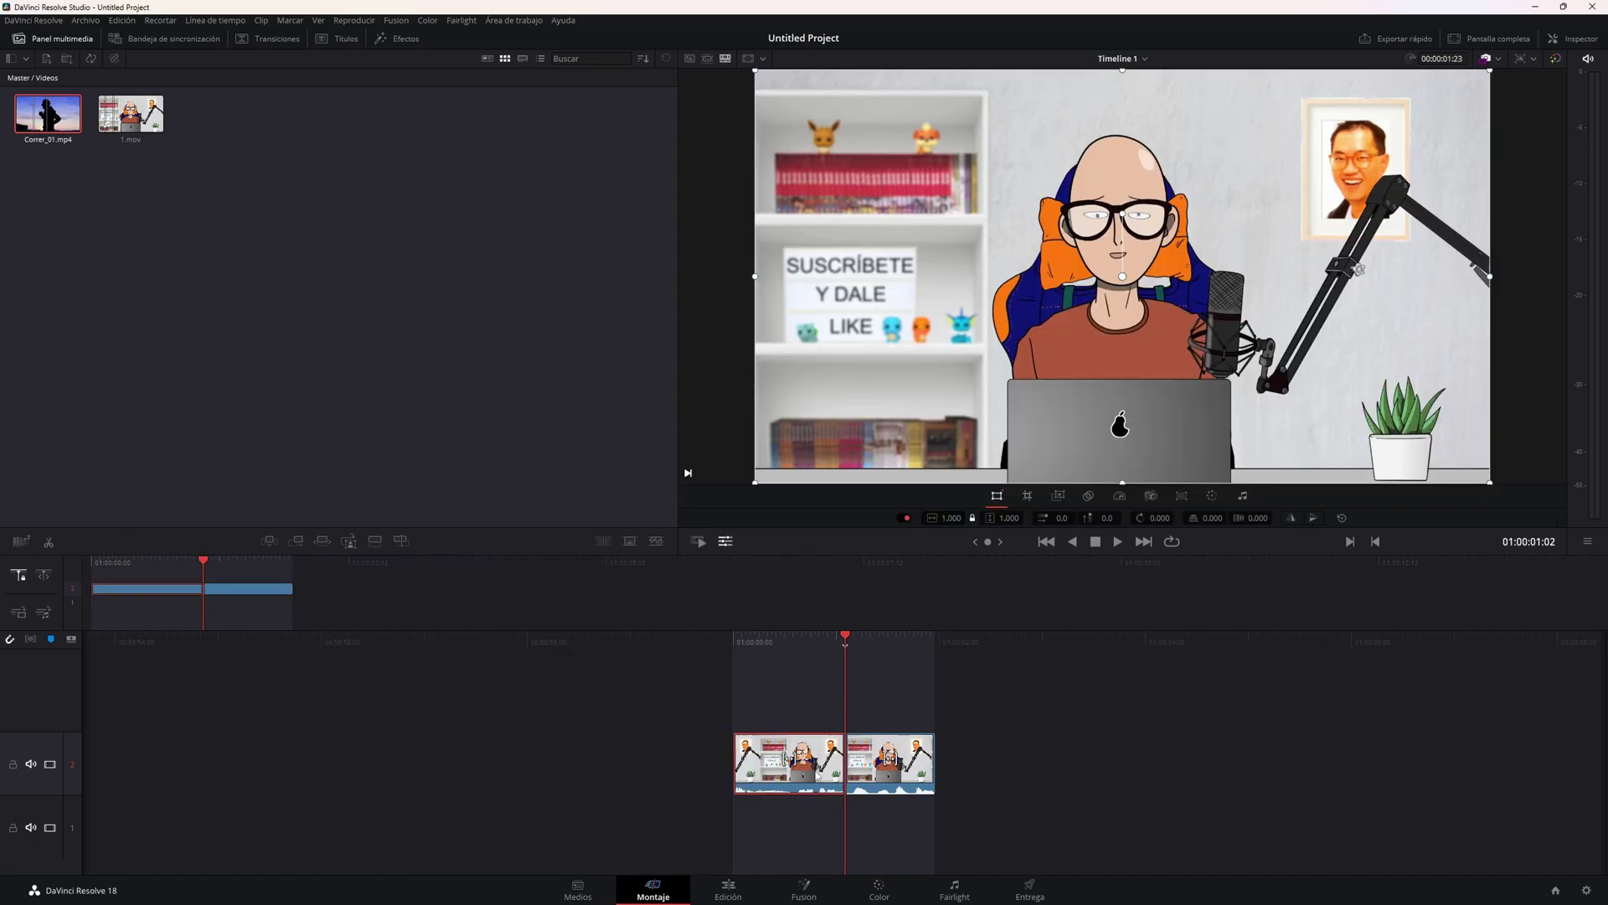
{"action": "left_click", "coordinate": [329, 540]}
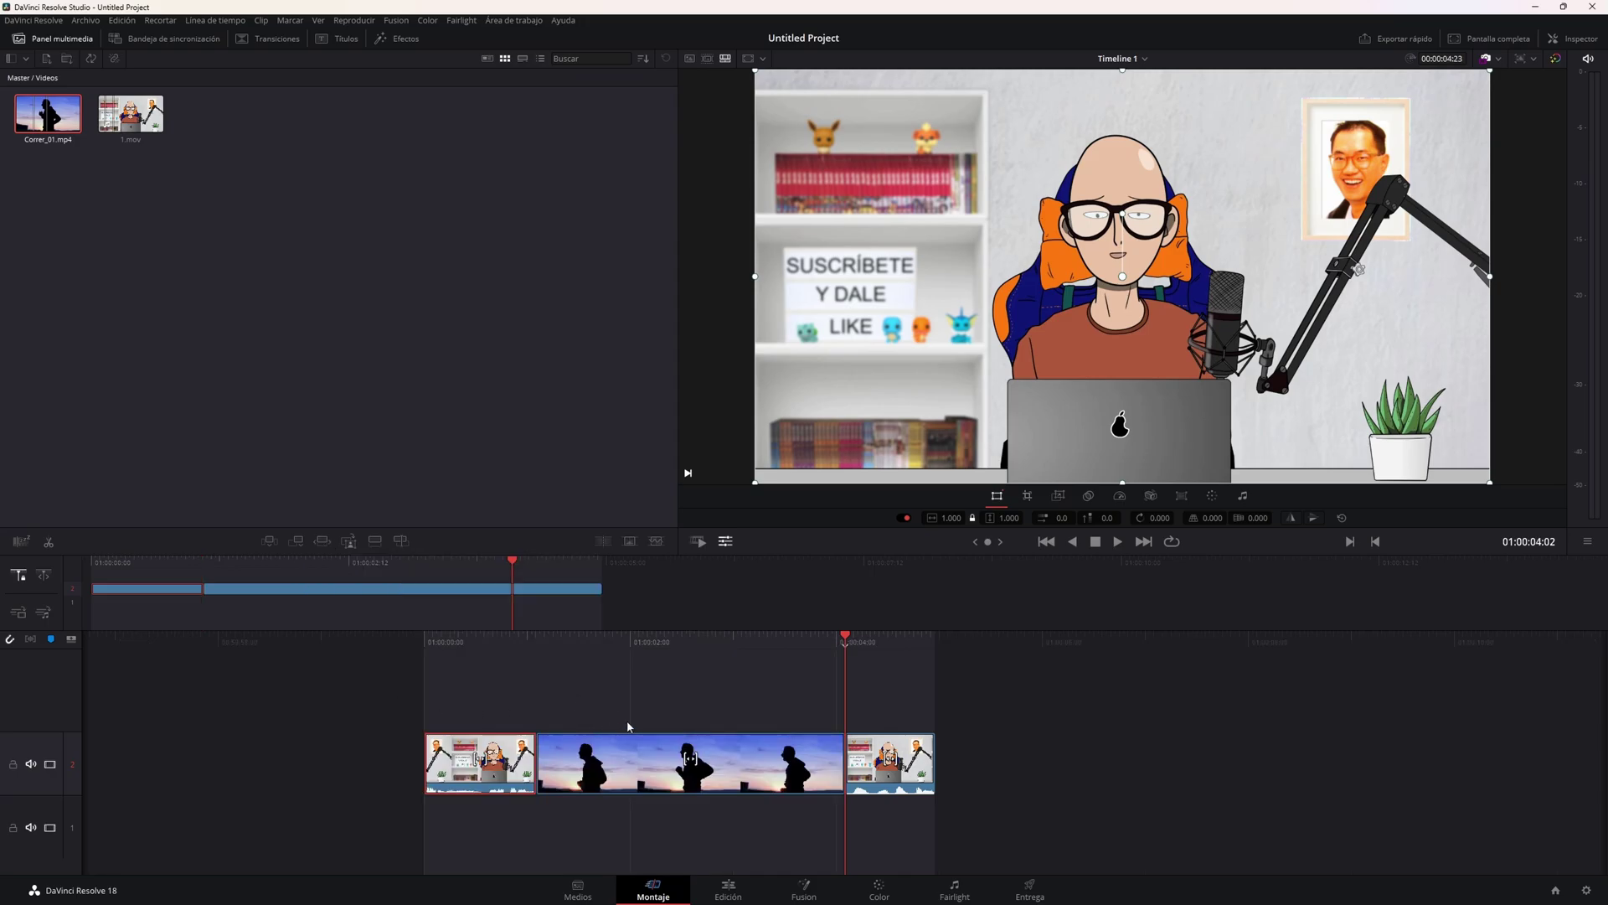
{"action": "key", "text": "ctrl+z"}
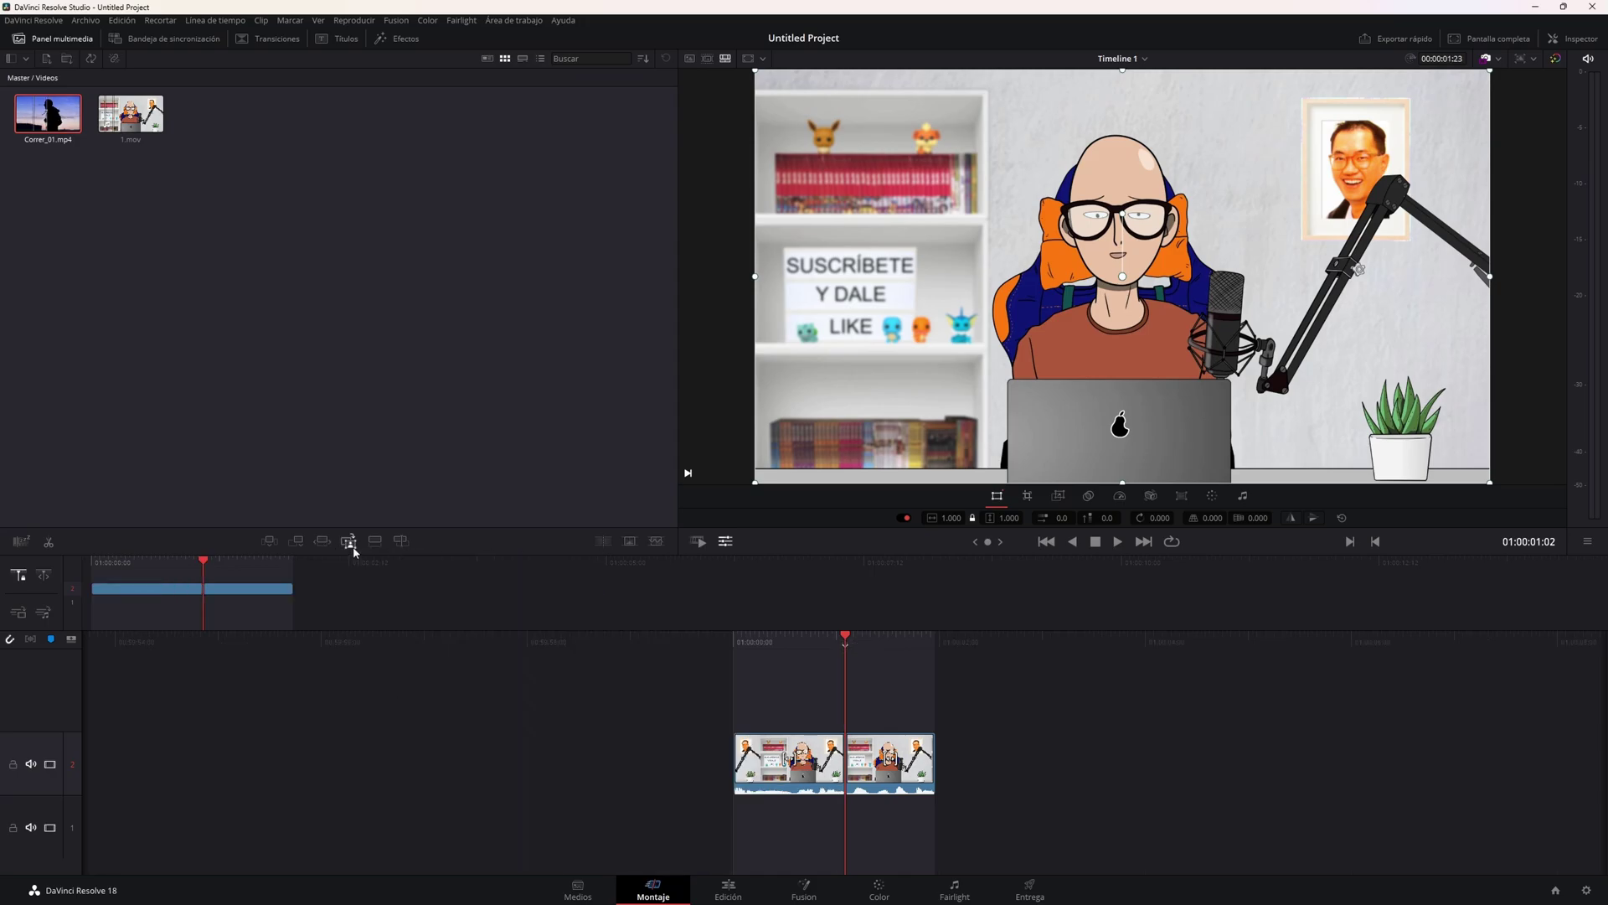
Move the playhead back to 01:00:00:16 and place a clip on top on new track 3.
{"action": "left_click", "coordinate": [808, 782]}
{"action": "key", "text": "Left"}
{"action": "key", "text": "Left"}
{"action": "key", "text": "Left"}
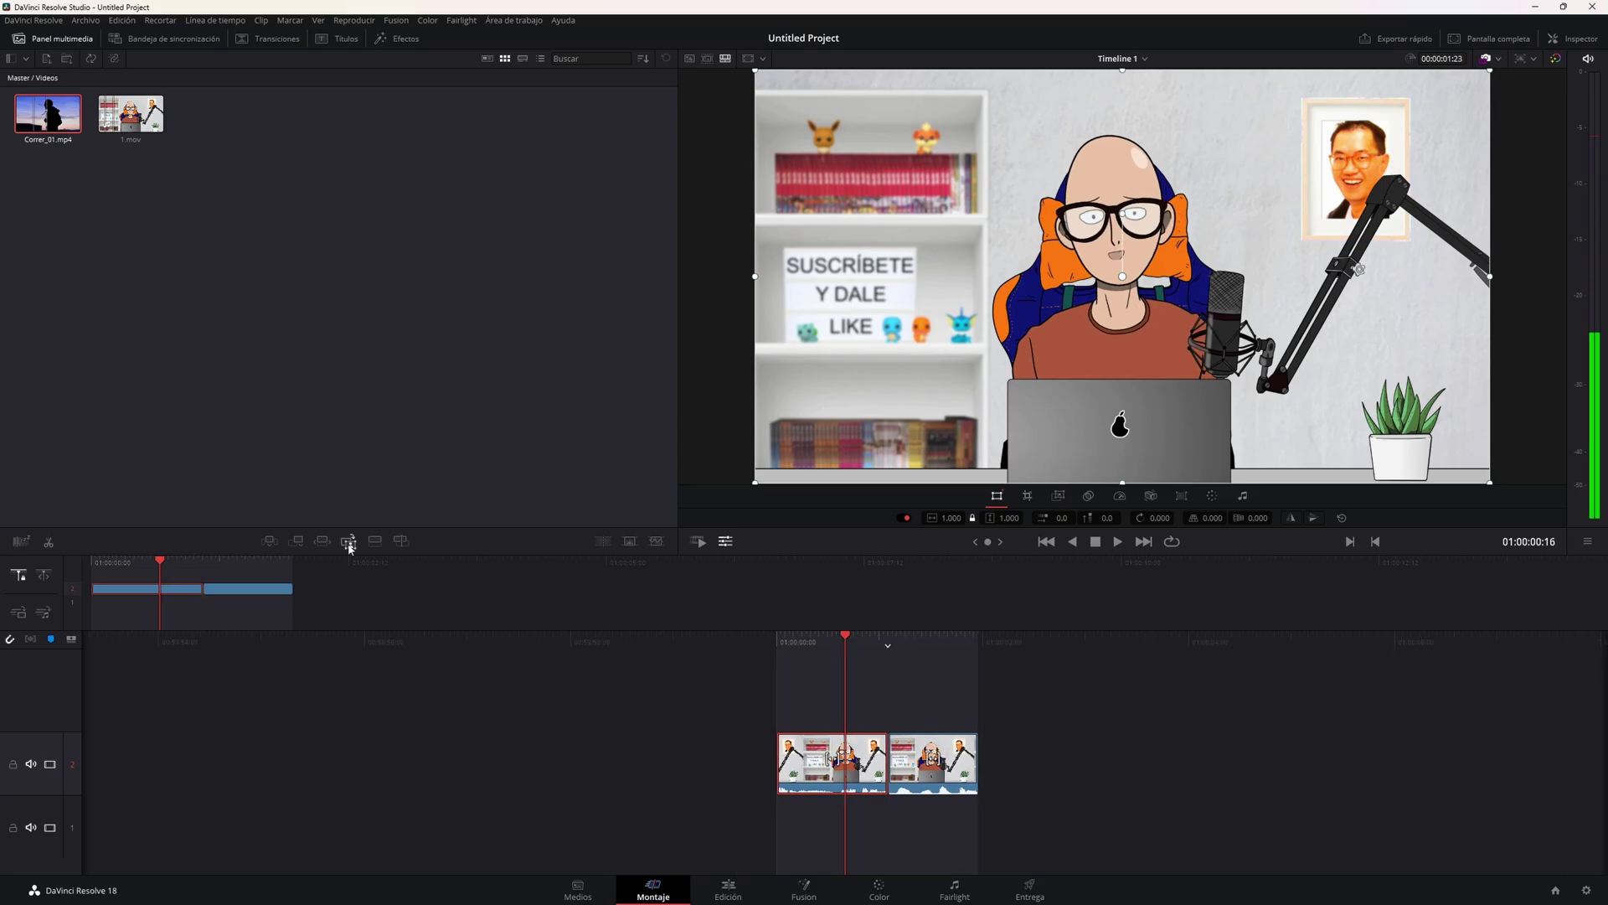
{"action": "left_click", "coordinate": [350, 542]}
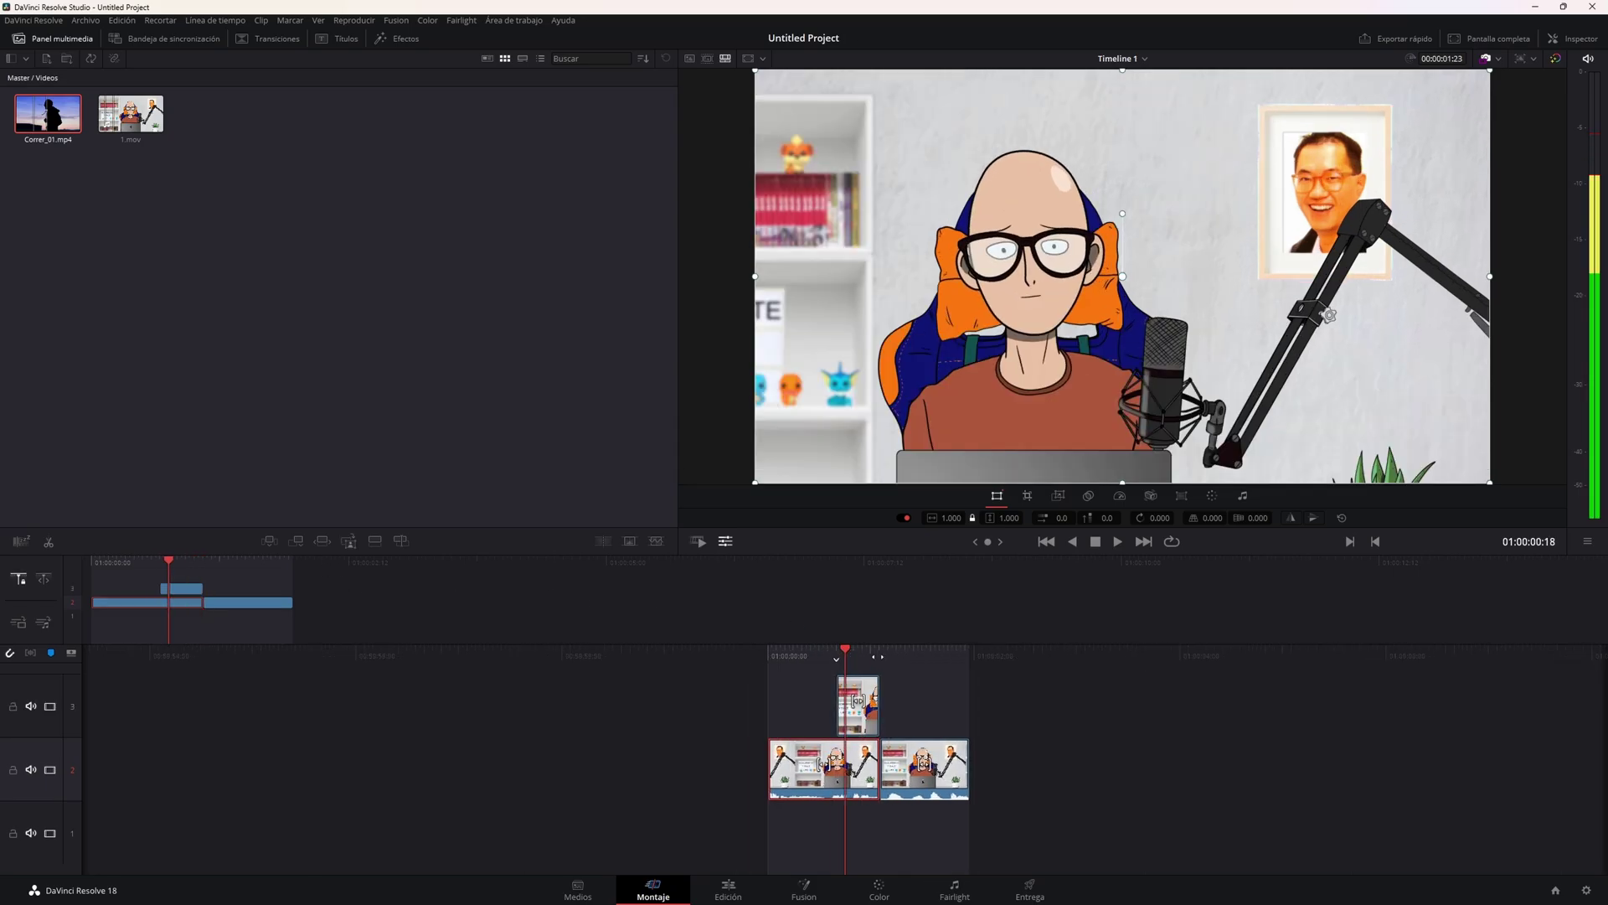
{"action": "key", "text": "Left"}
{"action": "key", "text": "Left"}
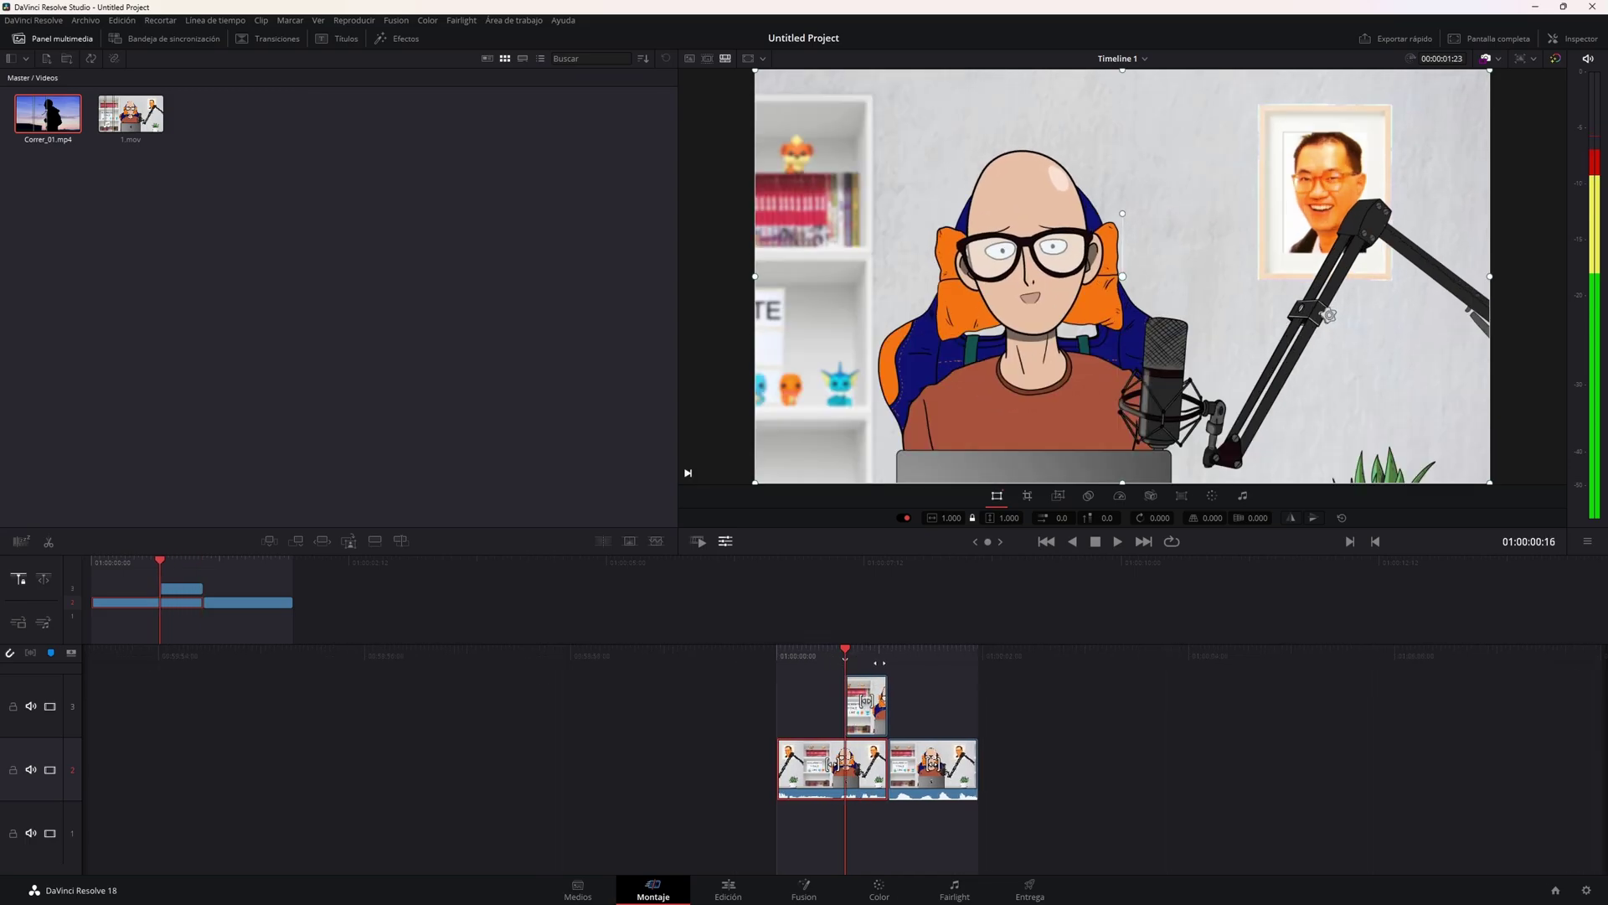
Swap the track 3 clip for Correr_01 placed on top, with the playhead back at 01:00:01:02.
{"action": "key", "text": "ctrl+z"}
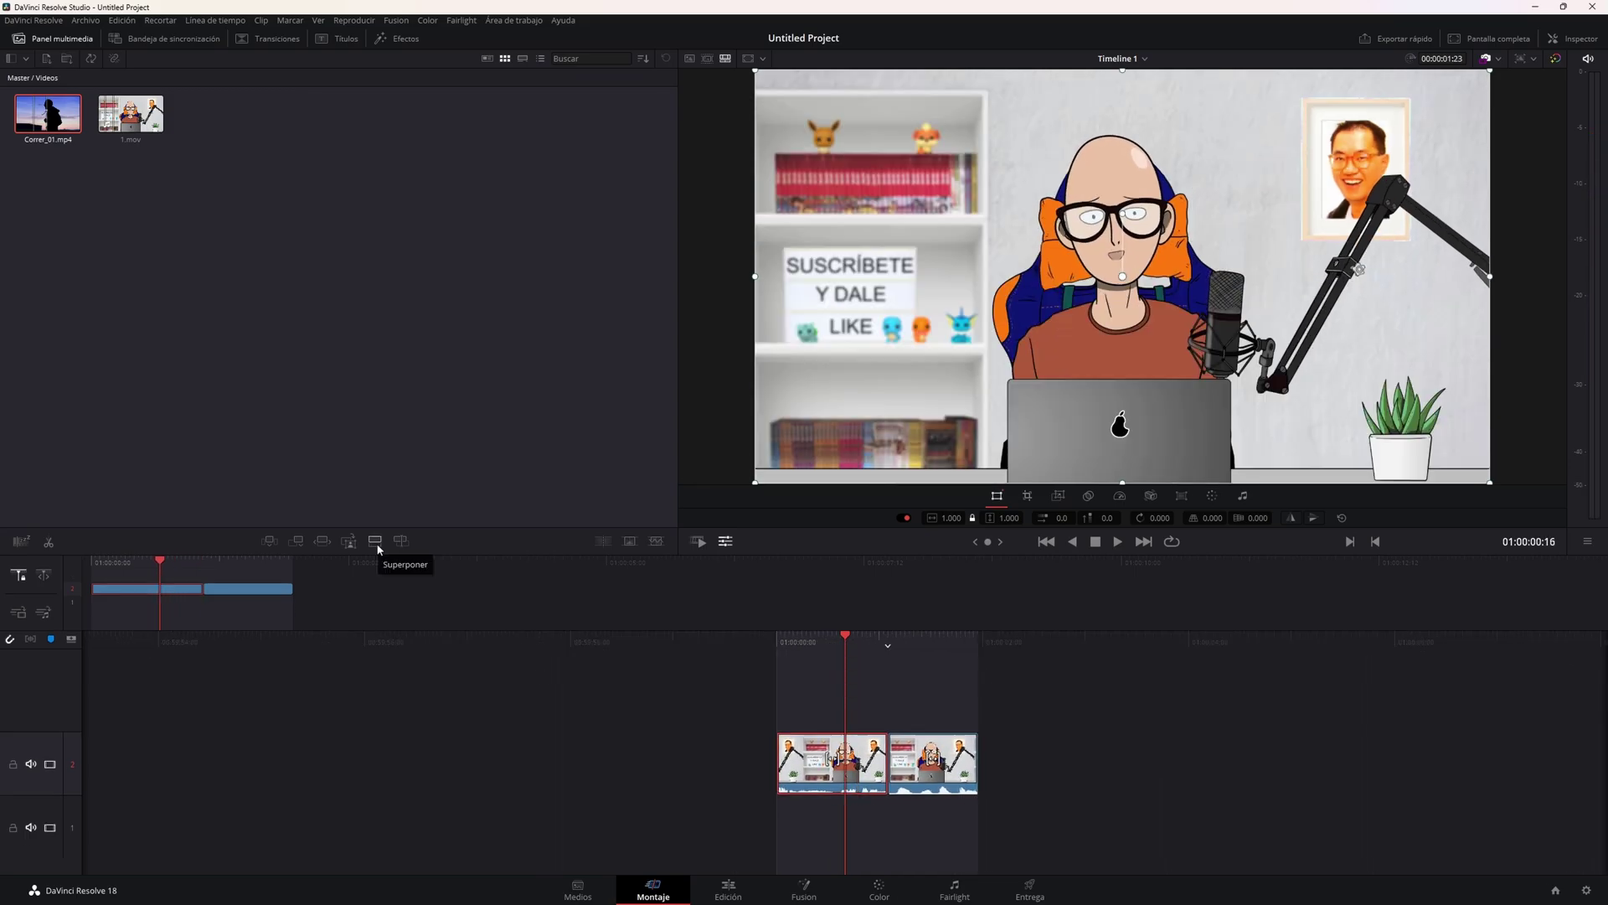
{"action": "left_click", "coordinate": [46, 118]}
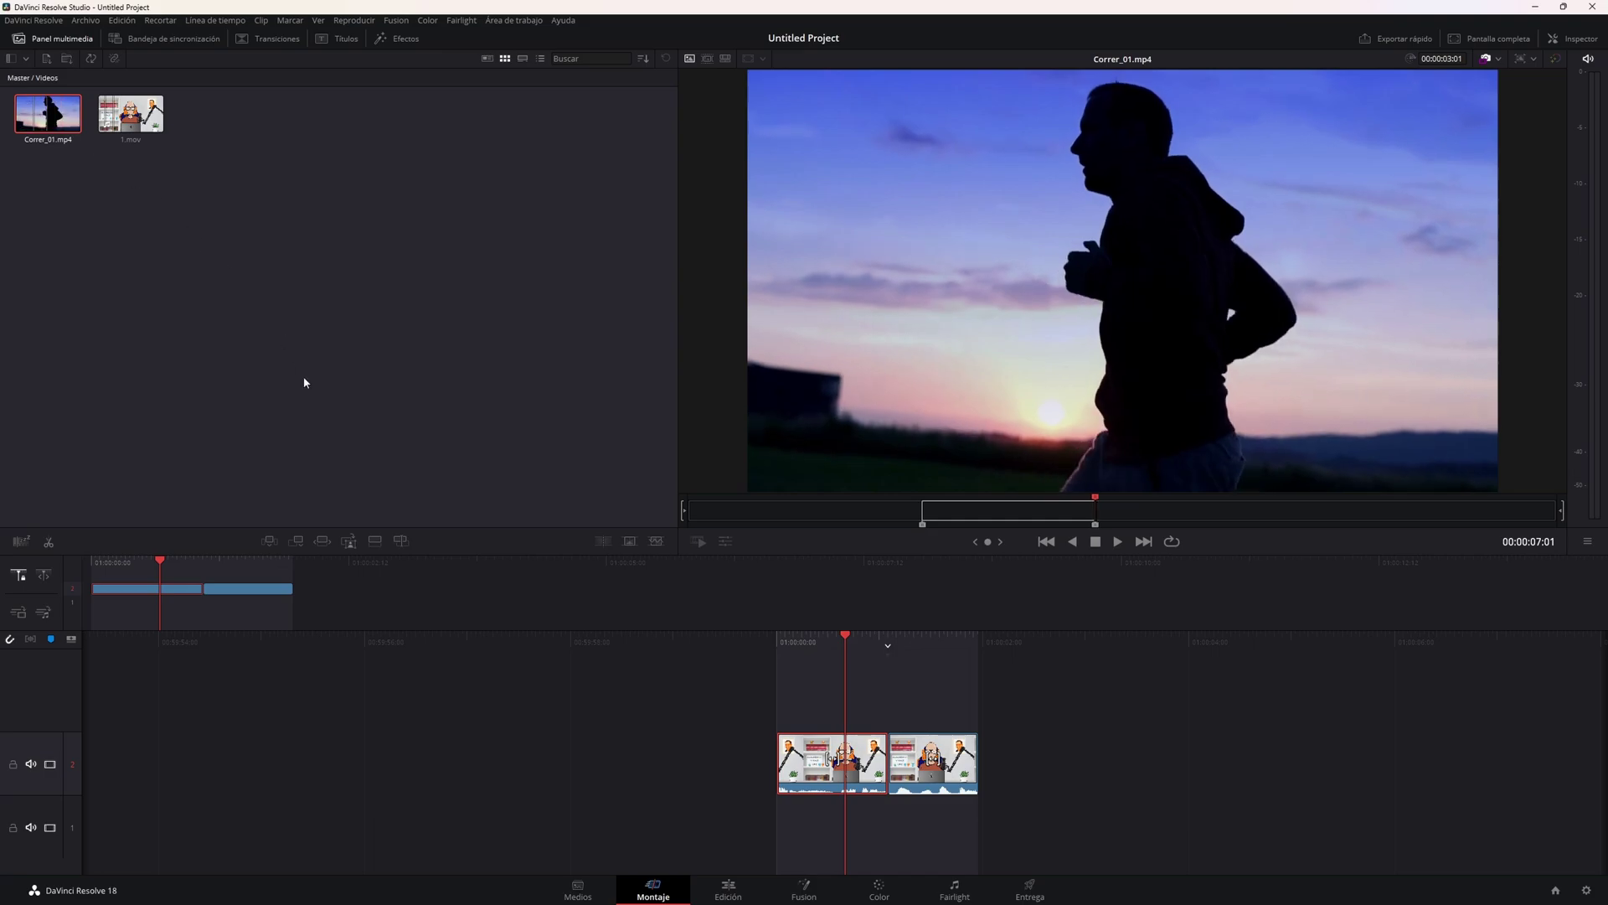
{"action": "left_click", "coordinate": [376, 541]}
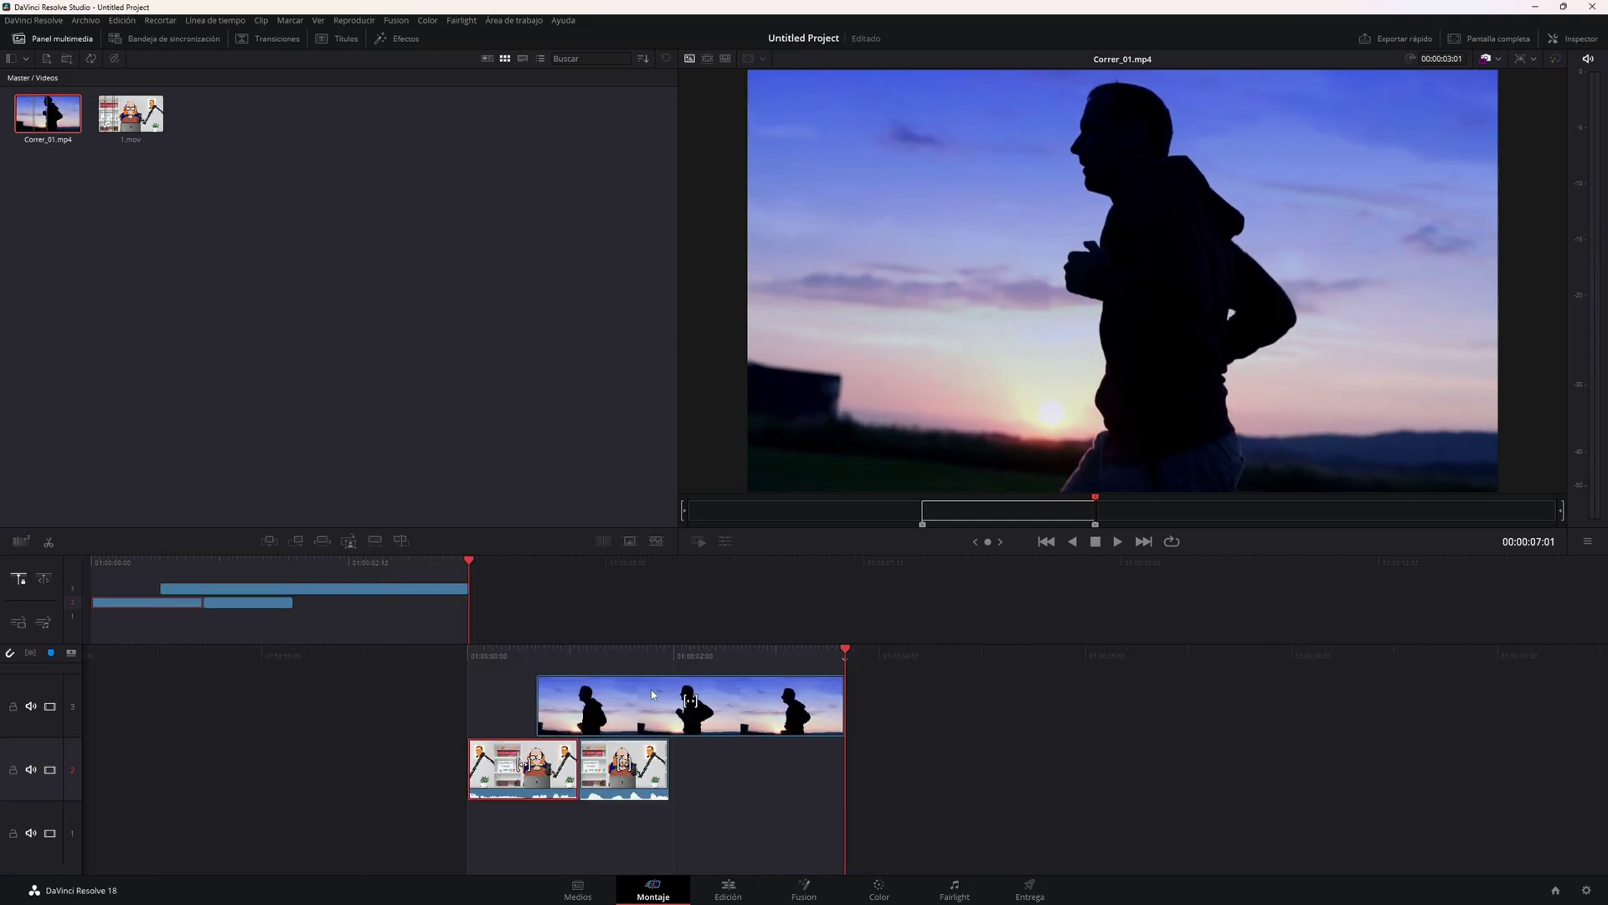
{"action": "mouse_move", "coordinate": [691, 700]}
{"action": "left_mouse_down"}
{"action": "mouse_move", "coordinate": [999, 701]}
{"action": "mouse_move", "coordinate": [984, 769]}
{"action": "left_mouse_up"}
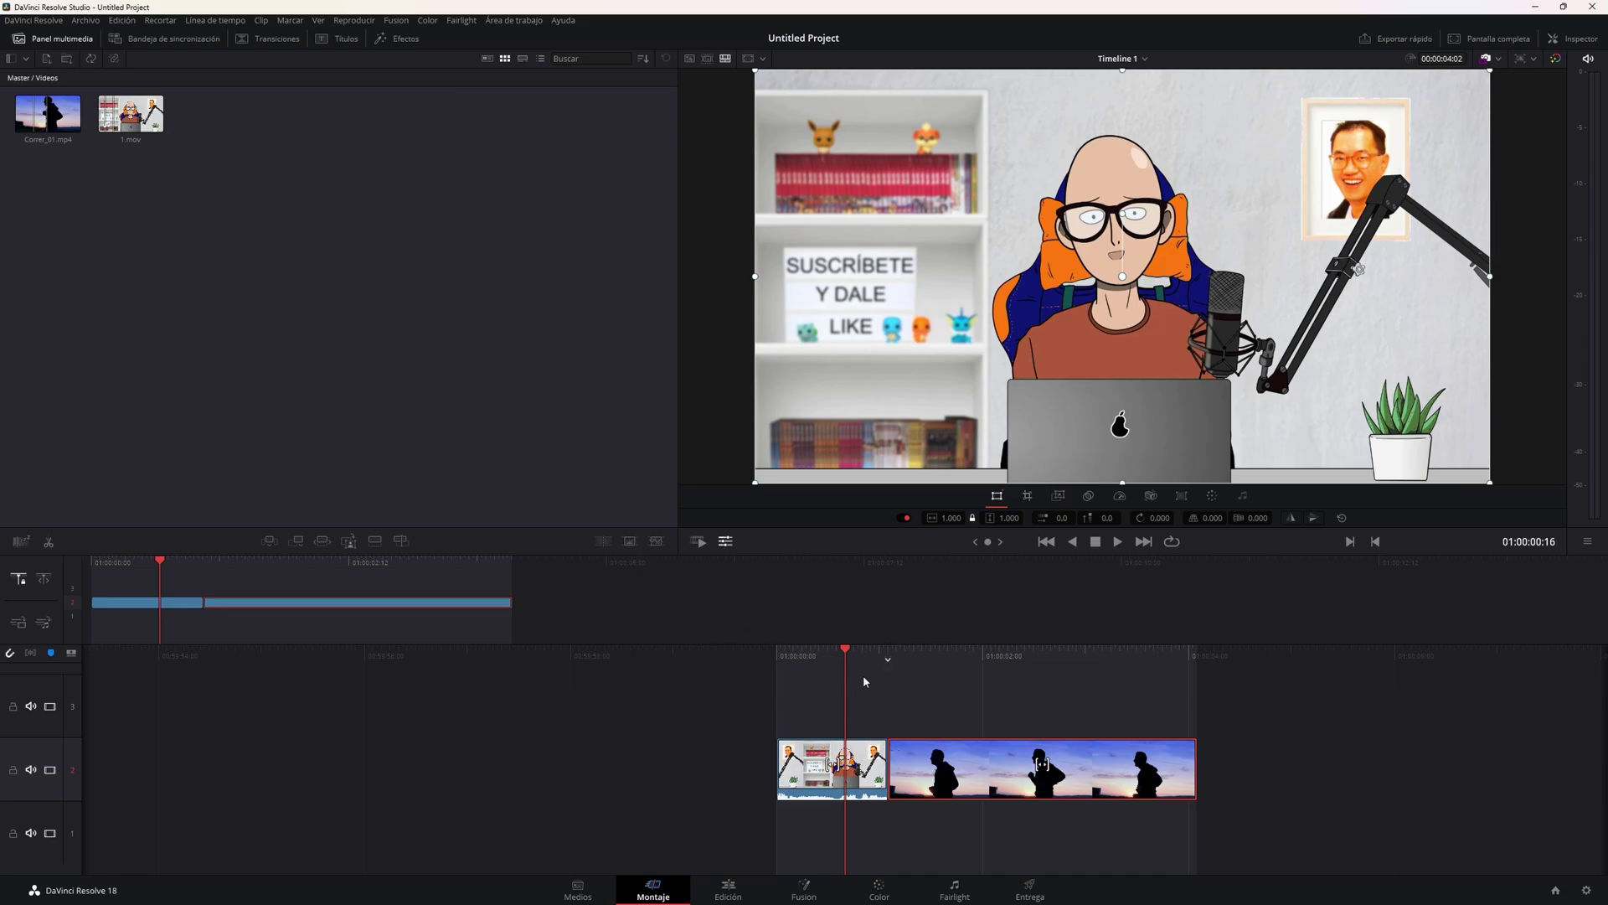
Scrub the playhead onto the Correr_01 silhouette clip, settling at 01:00:02:03.
{"action": "left_click_drag", "start_coordinate": [1042, 764], "coordinate": [999, 763]}
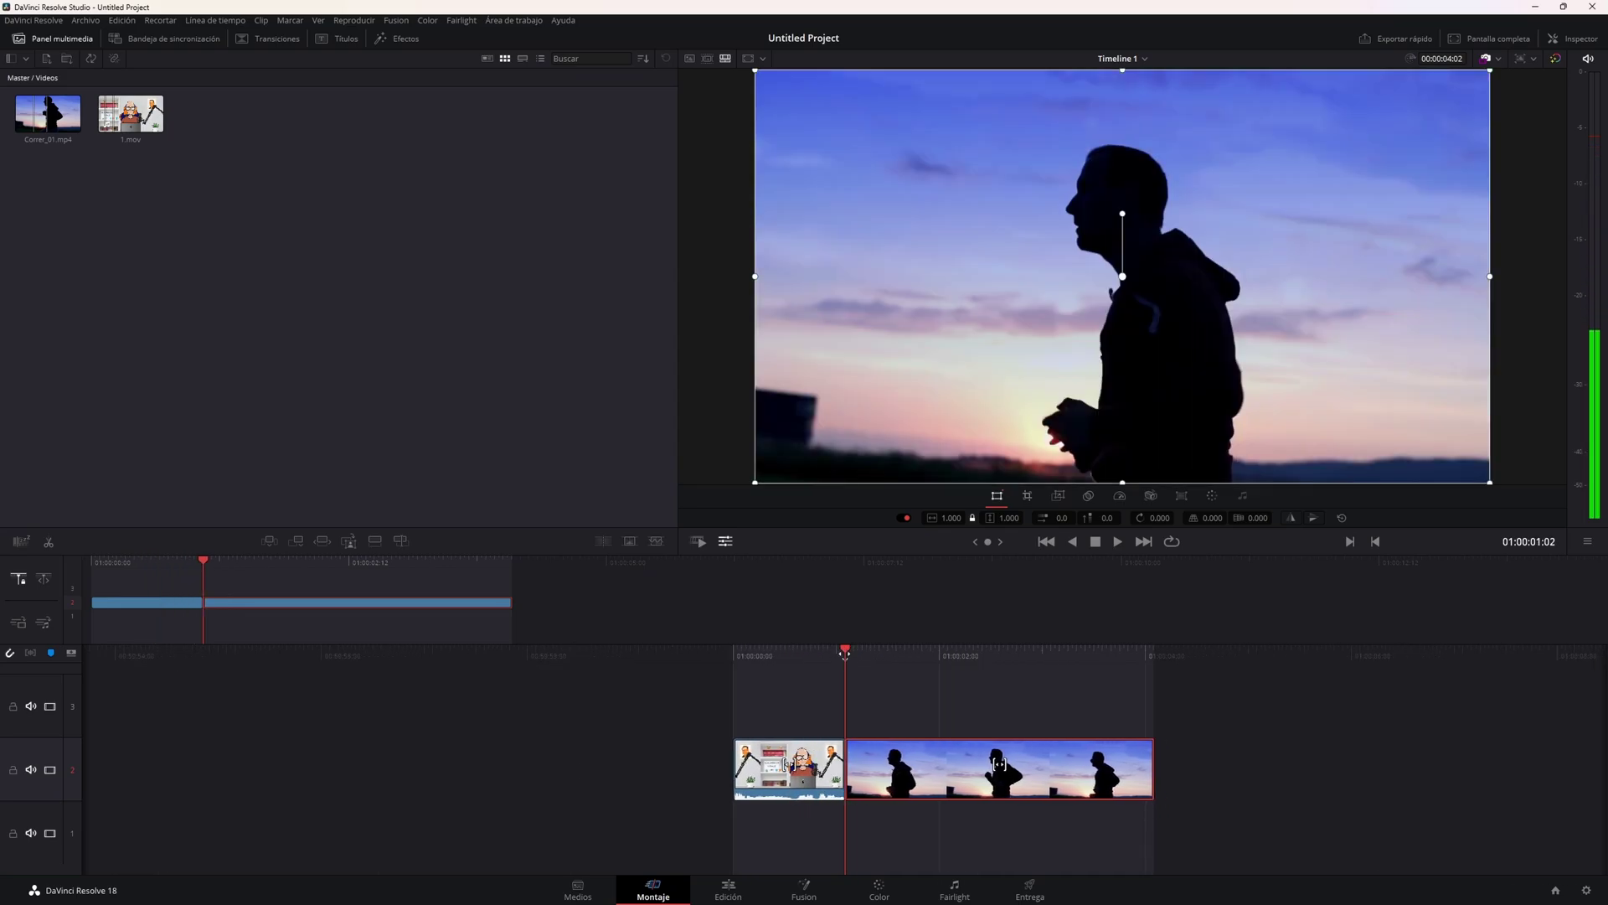
{"action": "left_click_drag", "start_coordinate": [999, 764], "coordinate": [836, 763]}
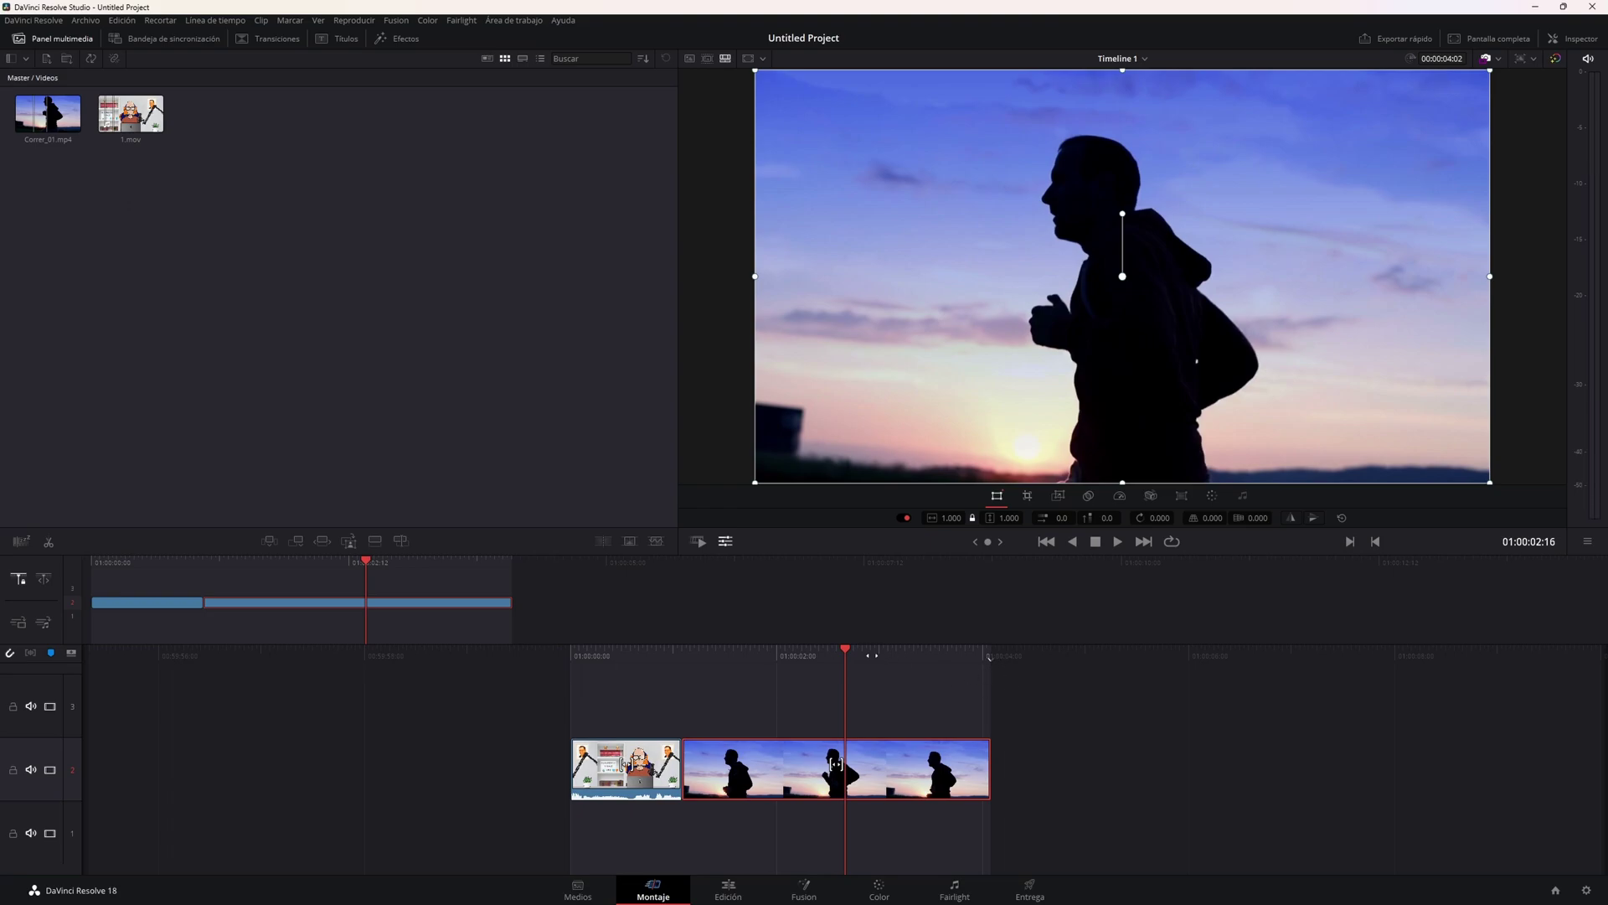
{"action": "left_click_drag", "start_coordinate": [836, 764], "coordinate": [892, 764]}
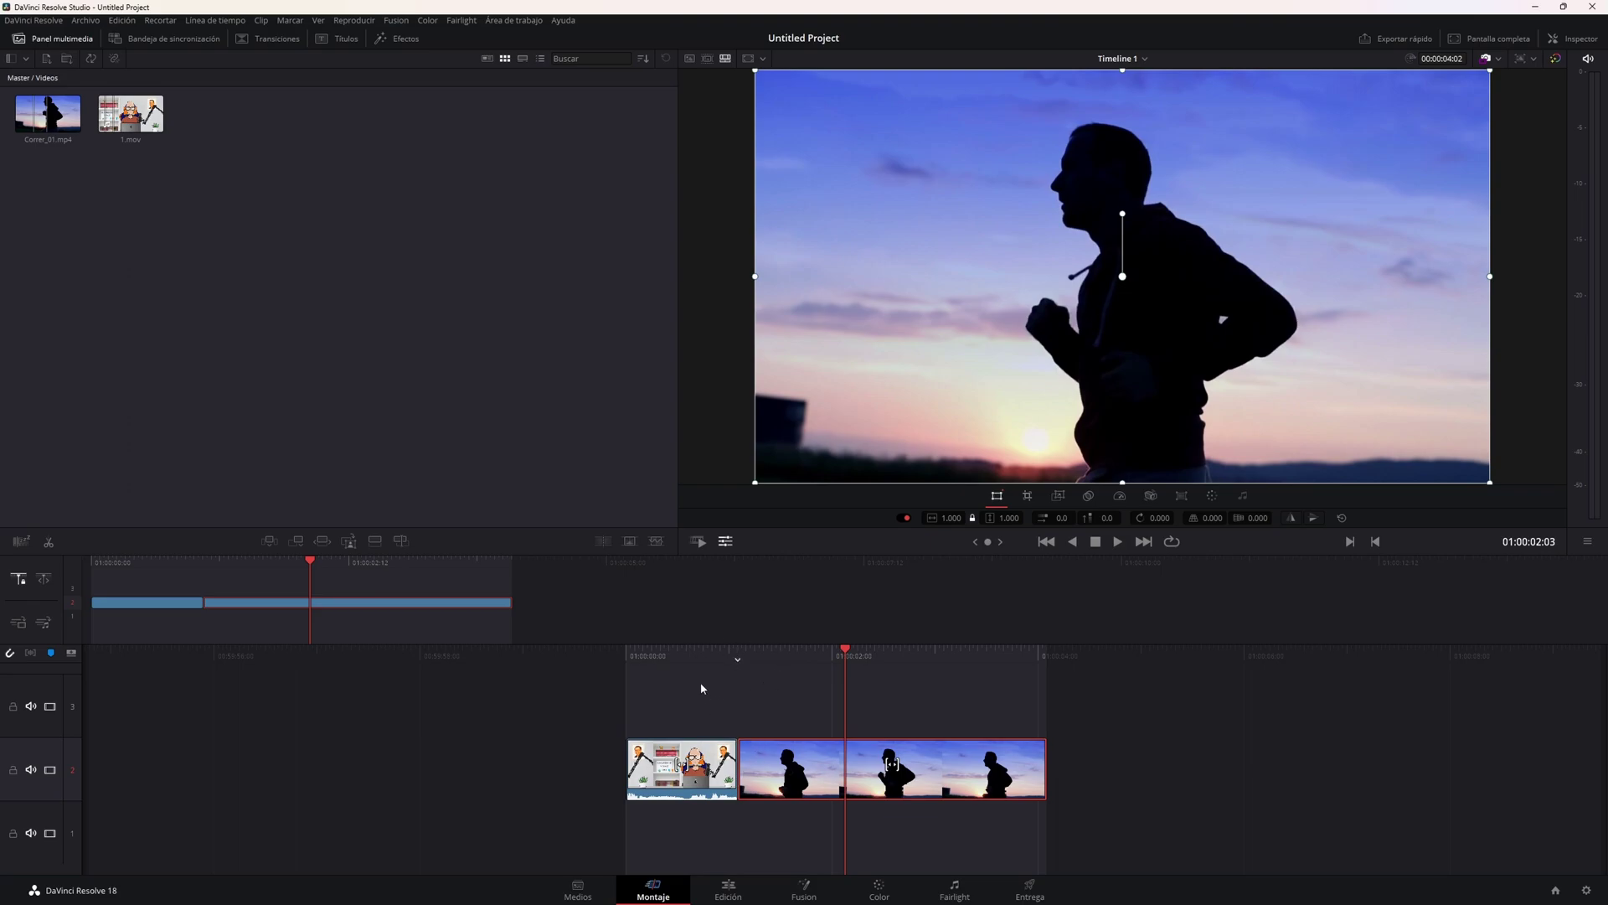
{"action": "left_click", "coordinate": [630, 541]}
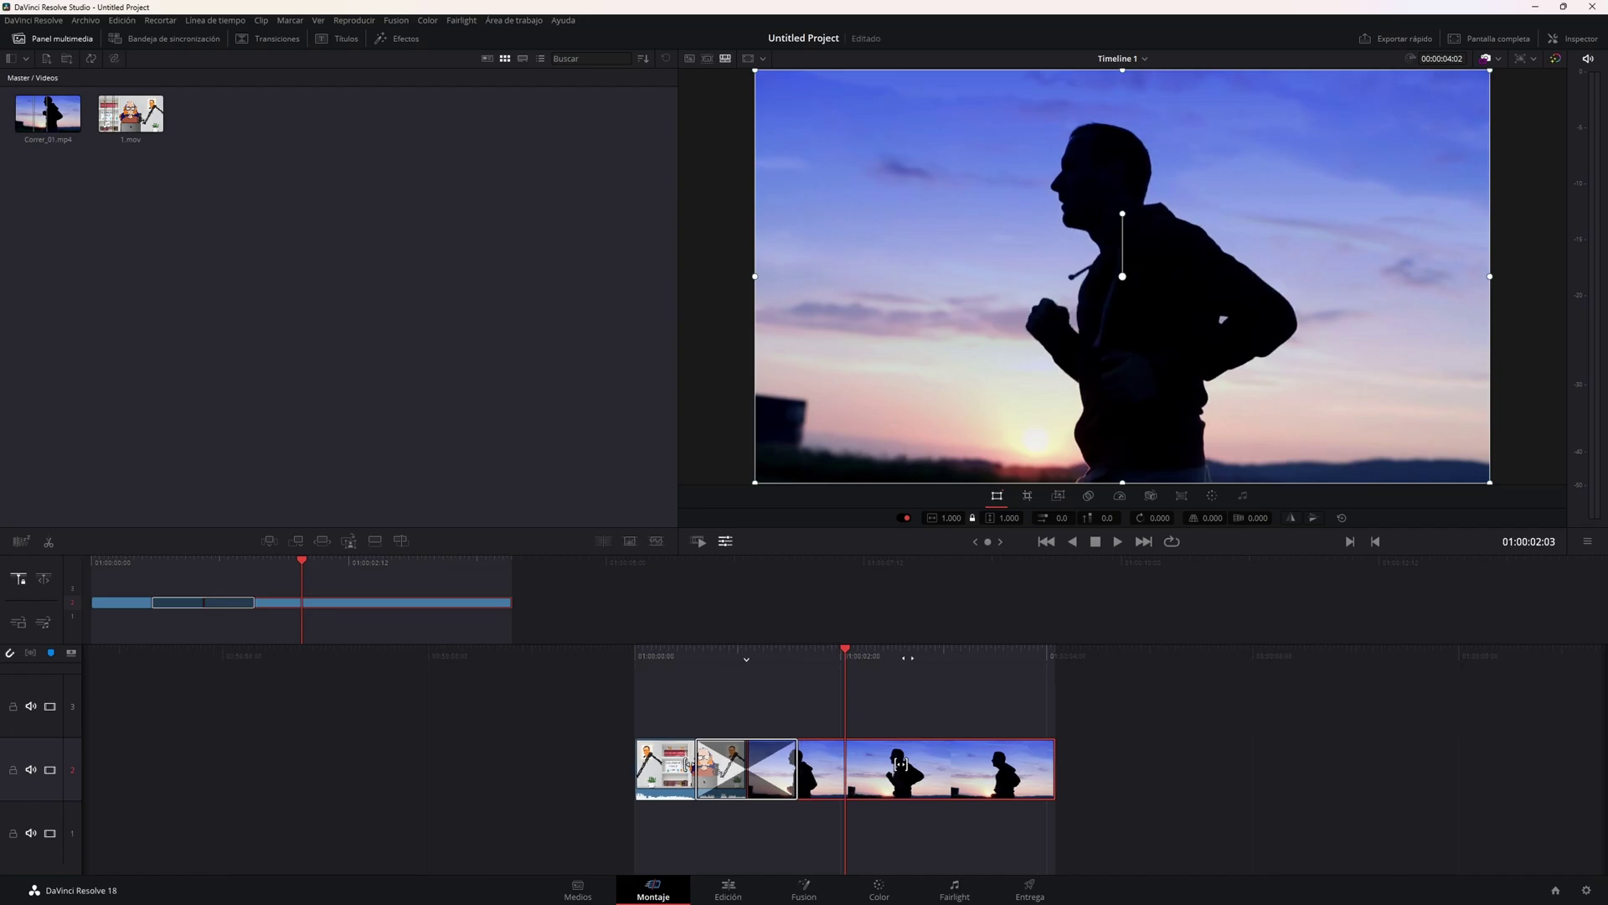
{"action": "left_click_drag", "start_coordinate": [901, 764], "coordinate": [1112, 763]}
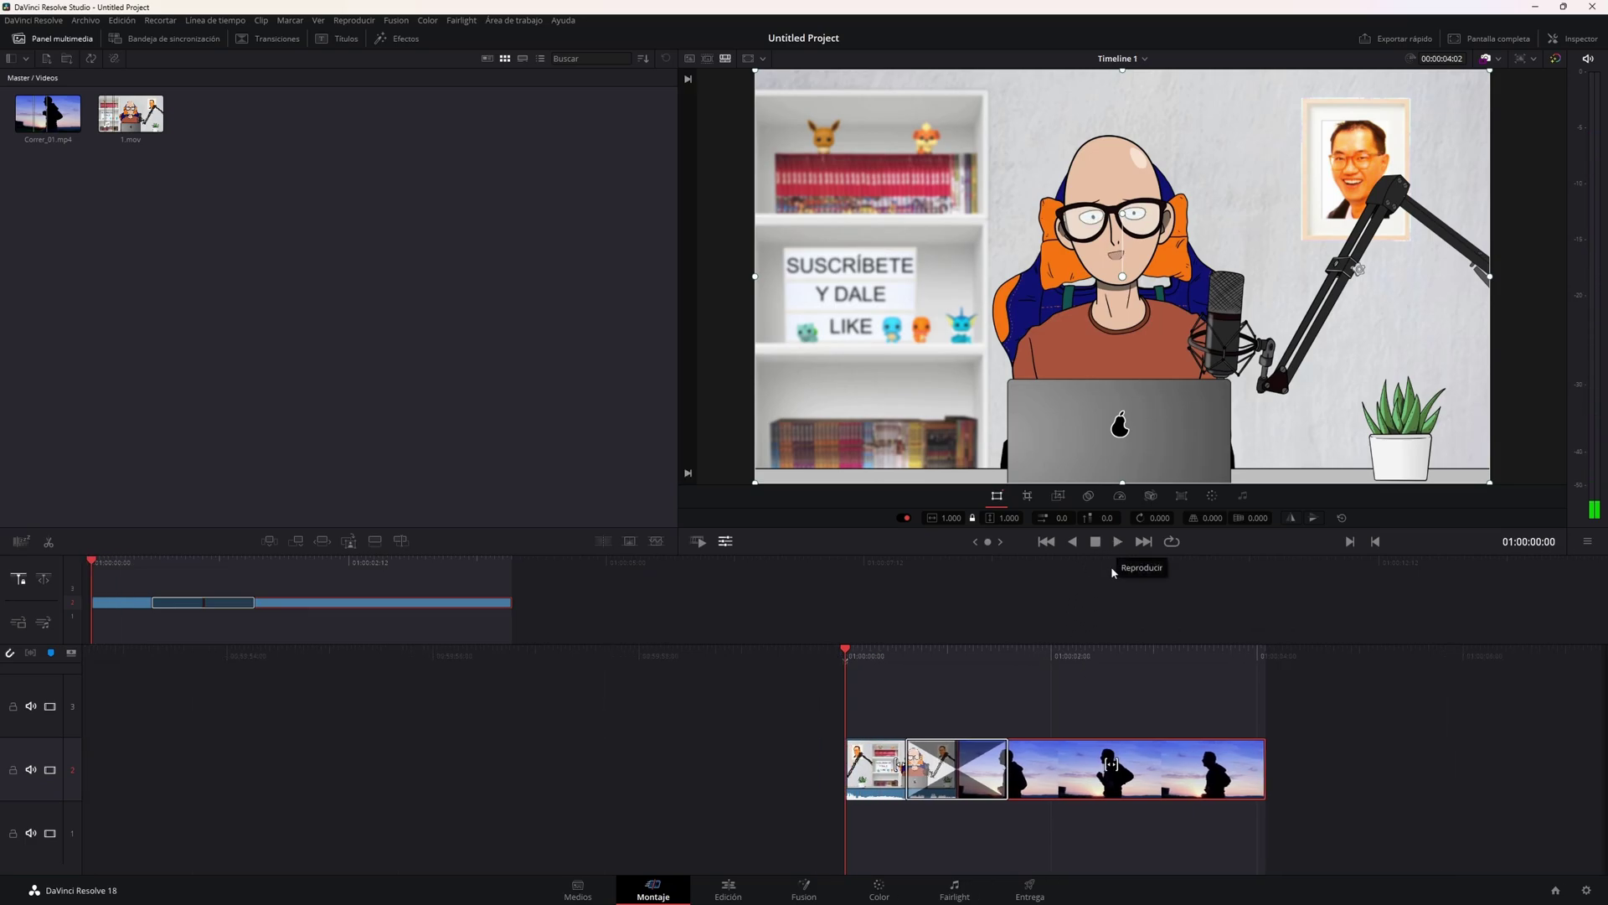
{"action": "key", "text": "space"}
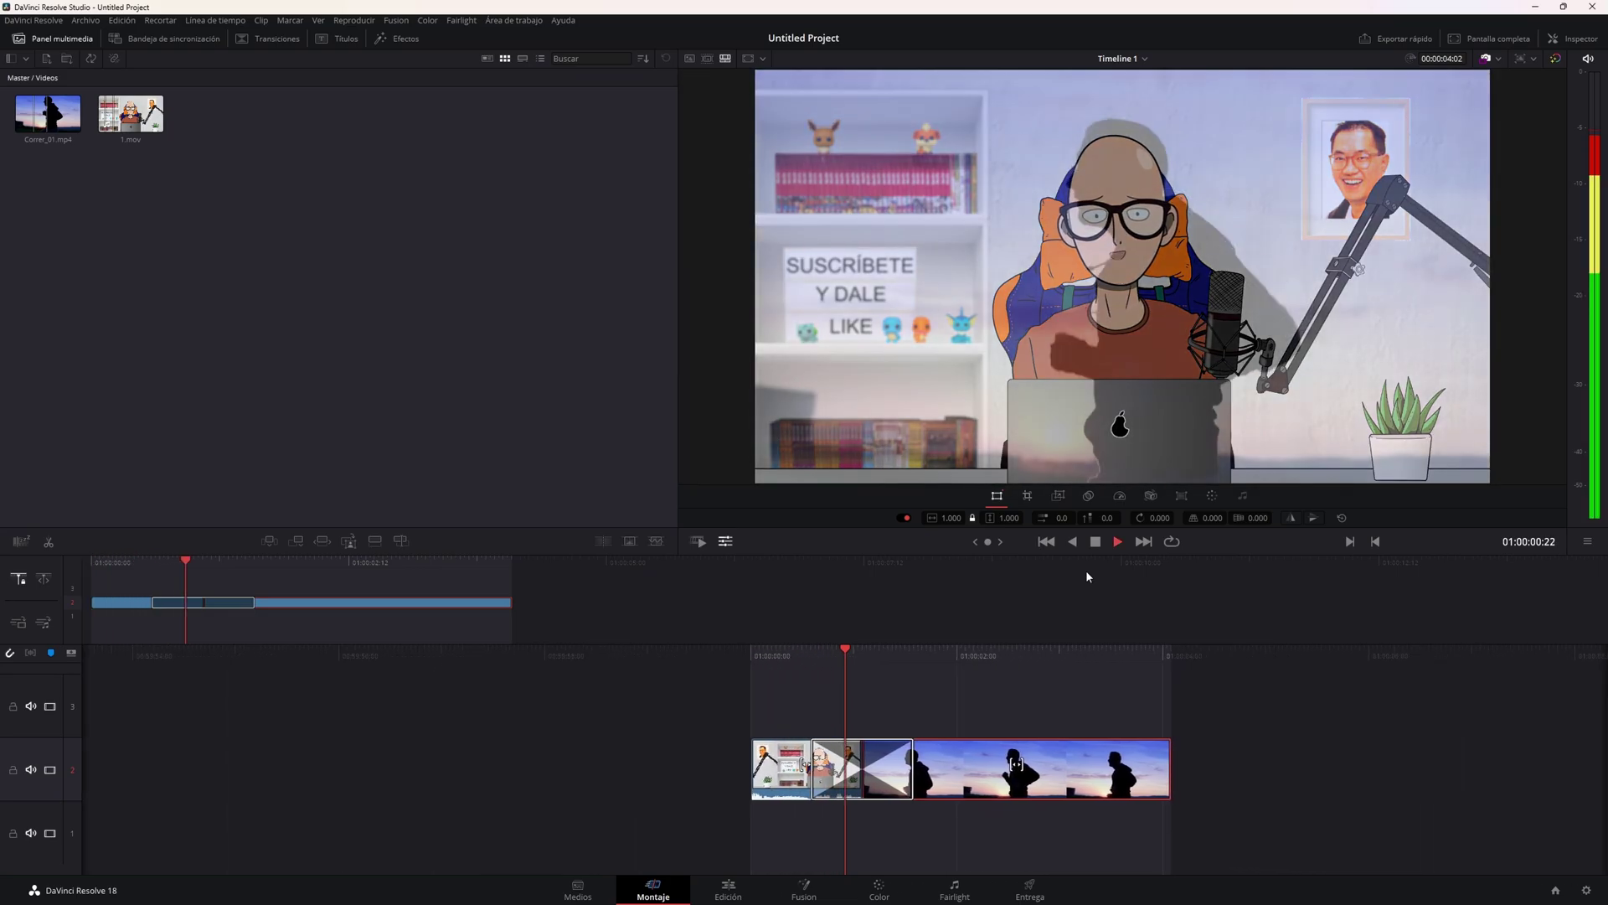
{"action": "key", "text": "space"}
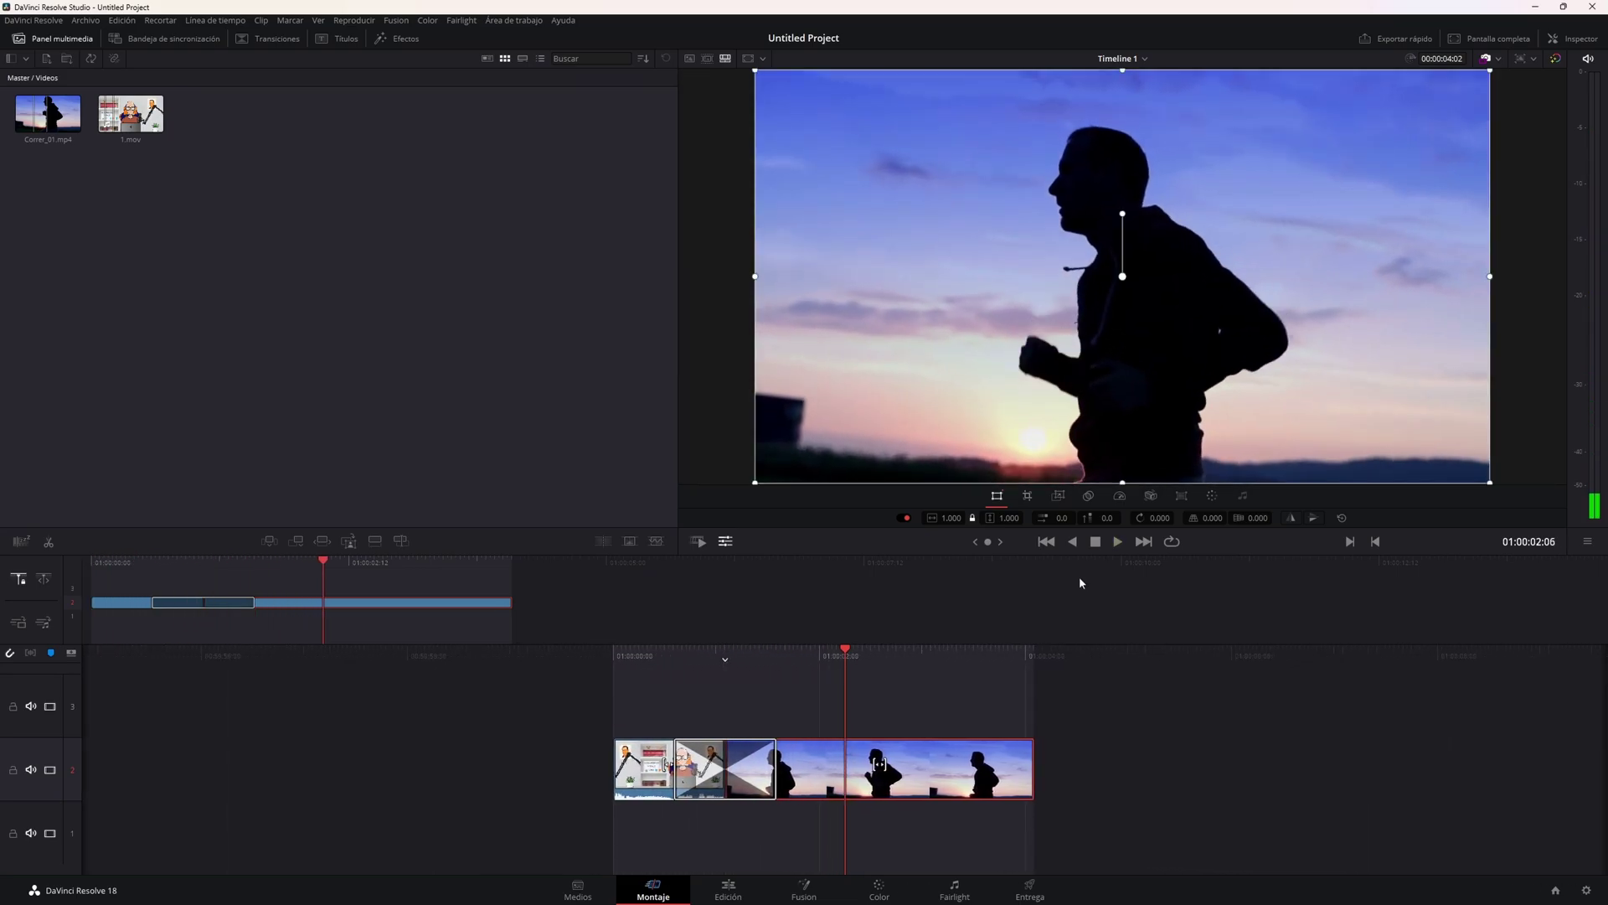
{"action": "key", "text": "Delete"}
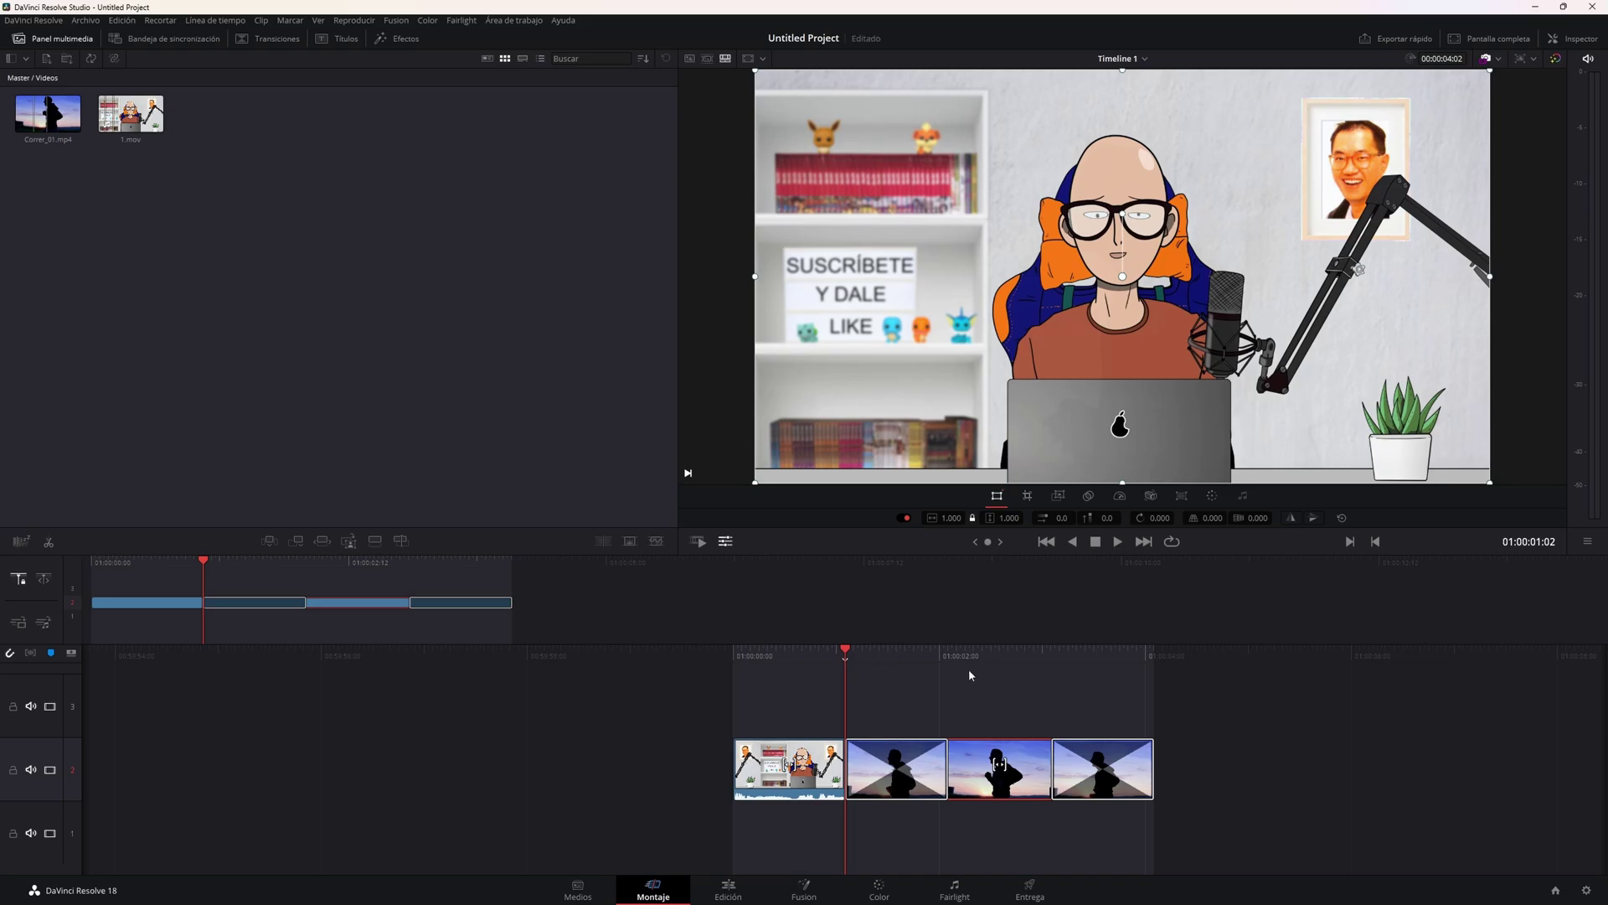
{"action": "scroll", "coordinate": [972, 712], "scroll_direction": "up", "scroll_amount": 2}
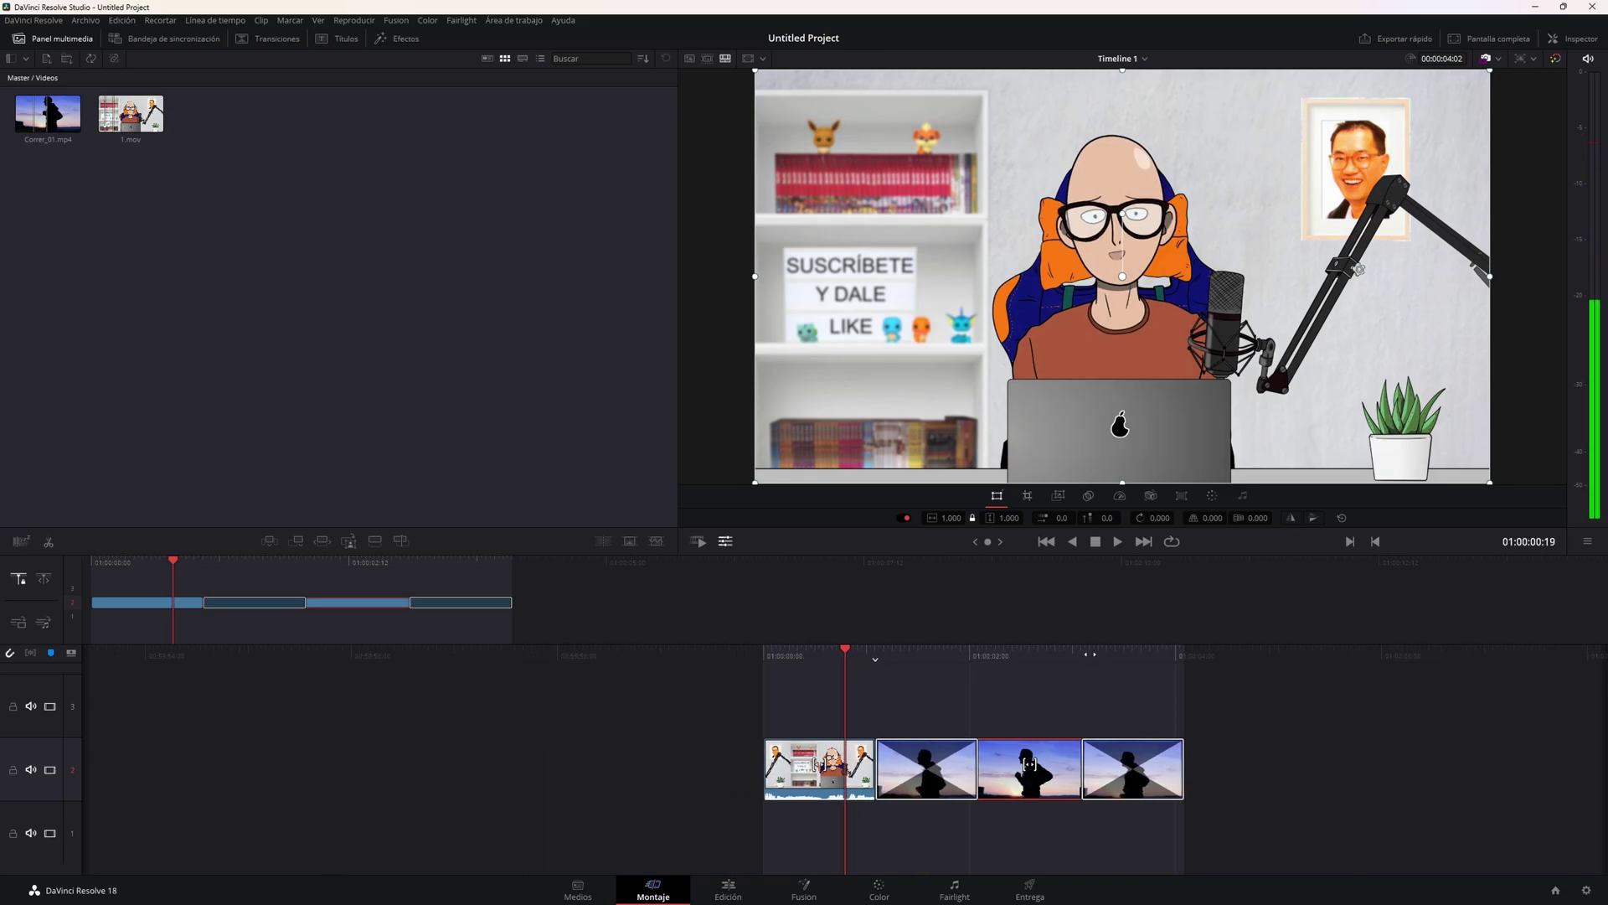
{"action": "key", "text": "space"}
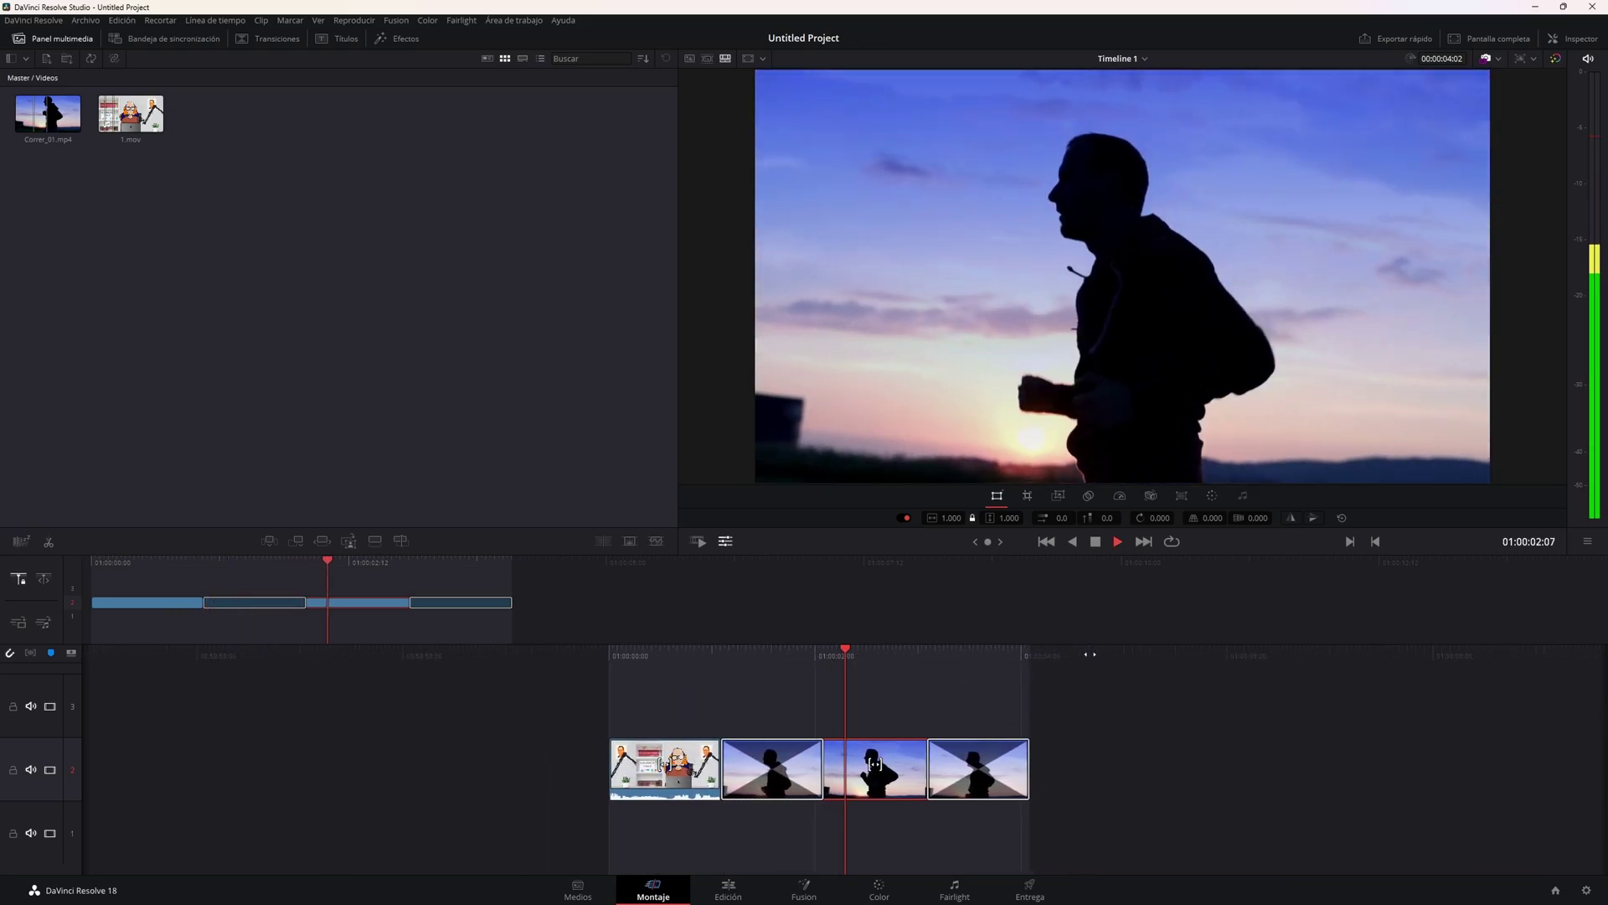
{"action": "key", "text": "space"}
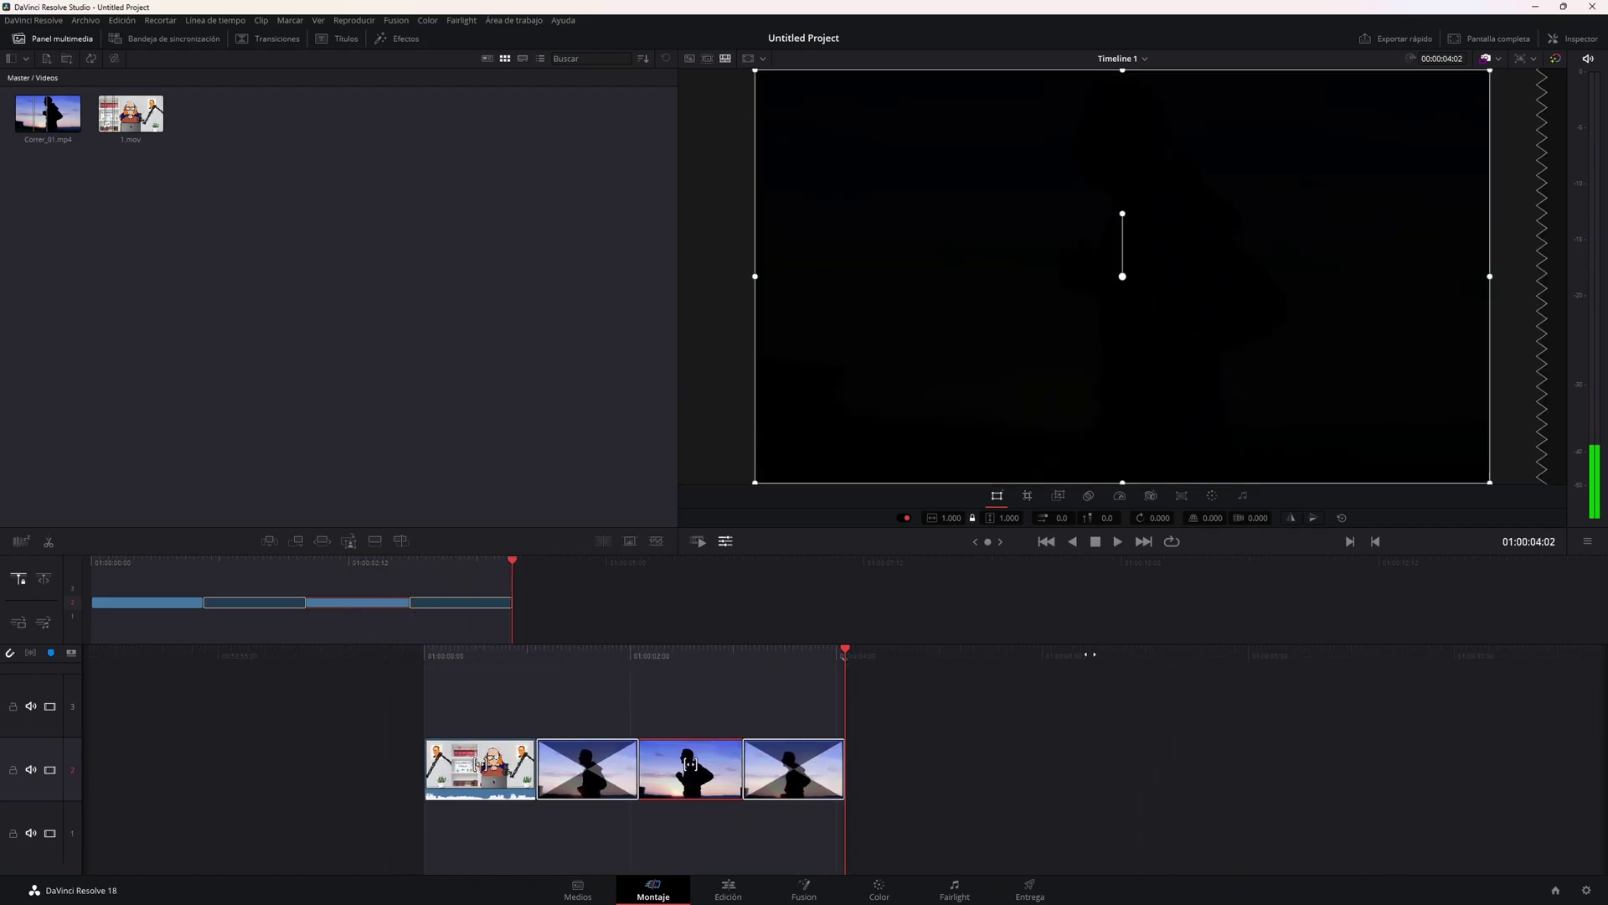
{"action": "key", "text": "ctrl+z"}
{"action": "left_click", "coordinate": [743, 767]}
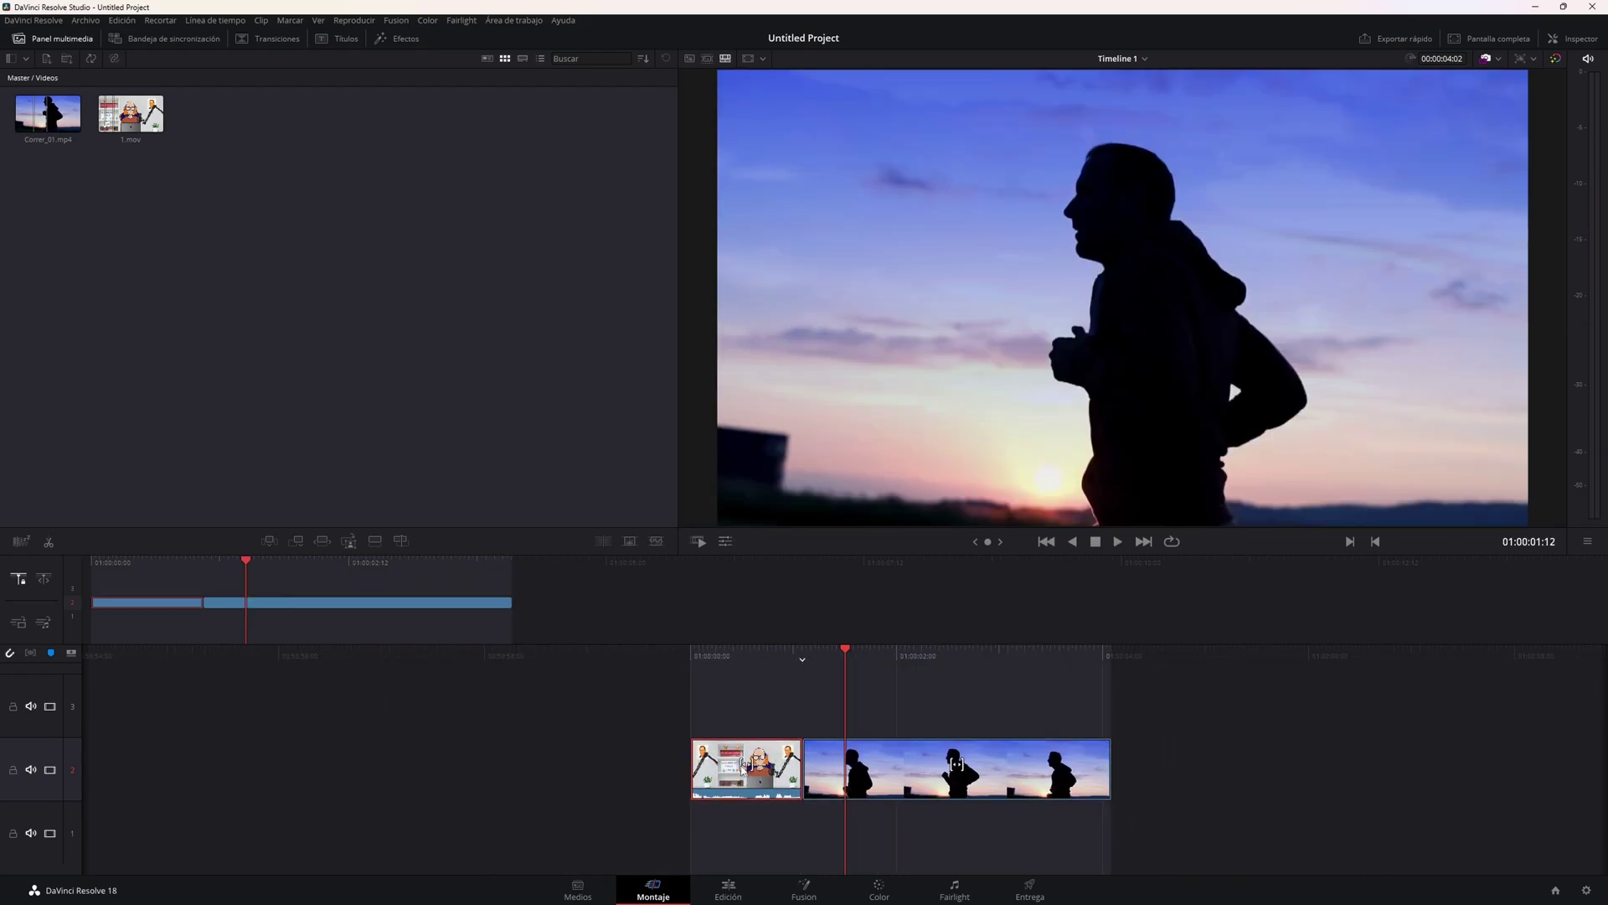
Test moving the silhouette clip and shrinking it to 0.664 zoom, then undo the change.
{"action": "left_click", "coordinate": [881, 772]}
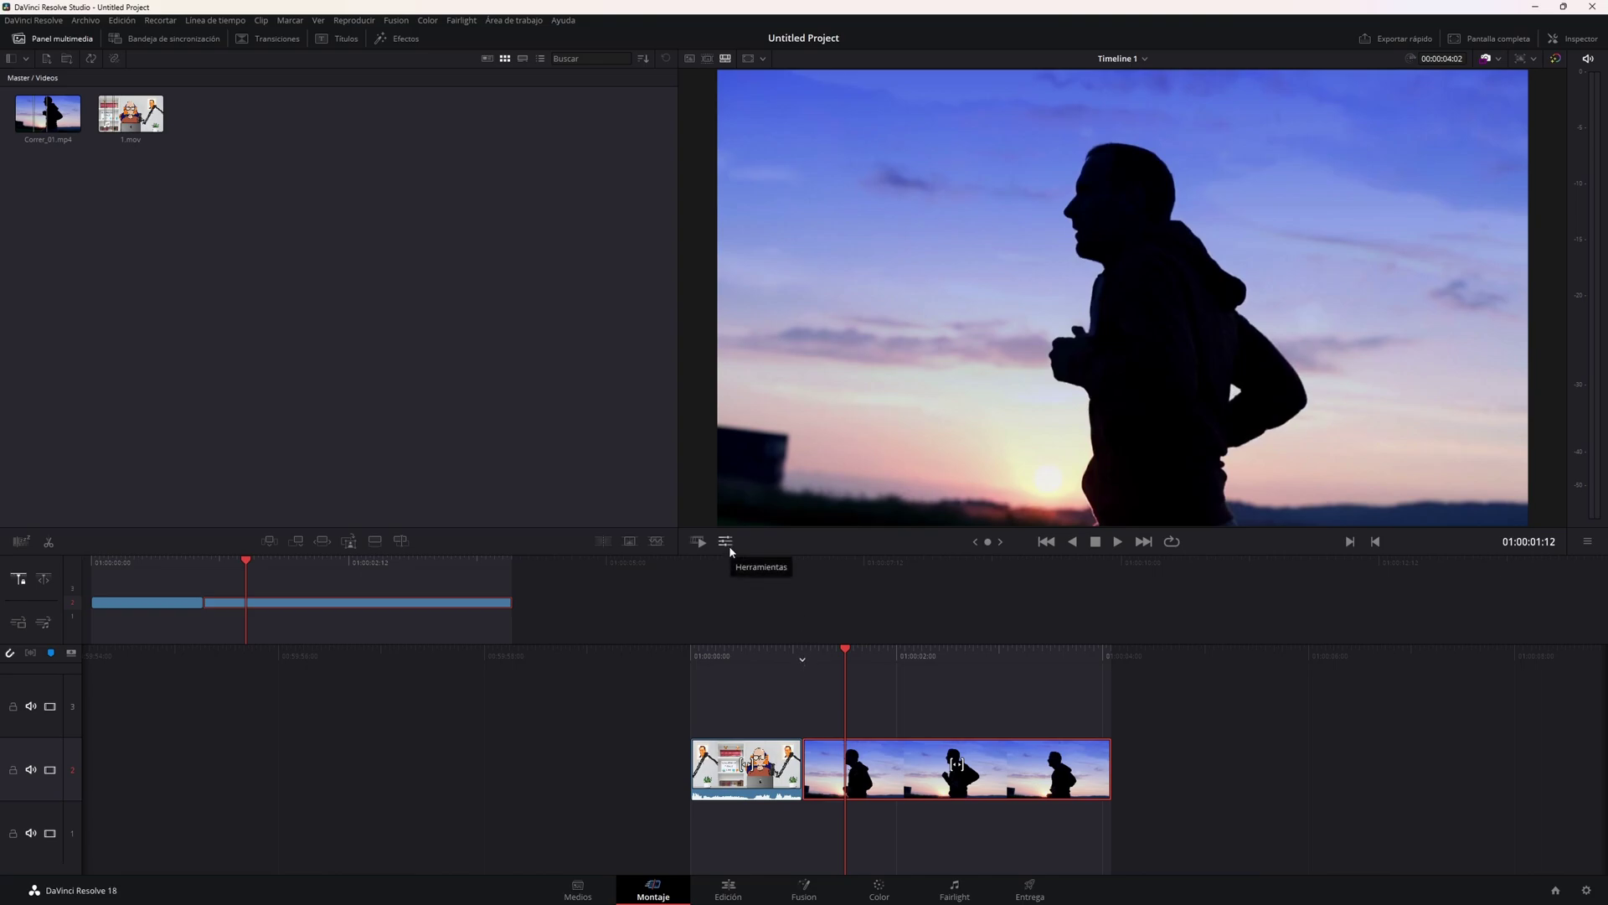
{"action": "left_click", "coordinate": [726, 542]}
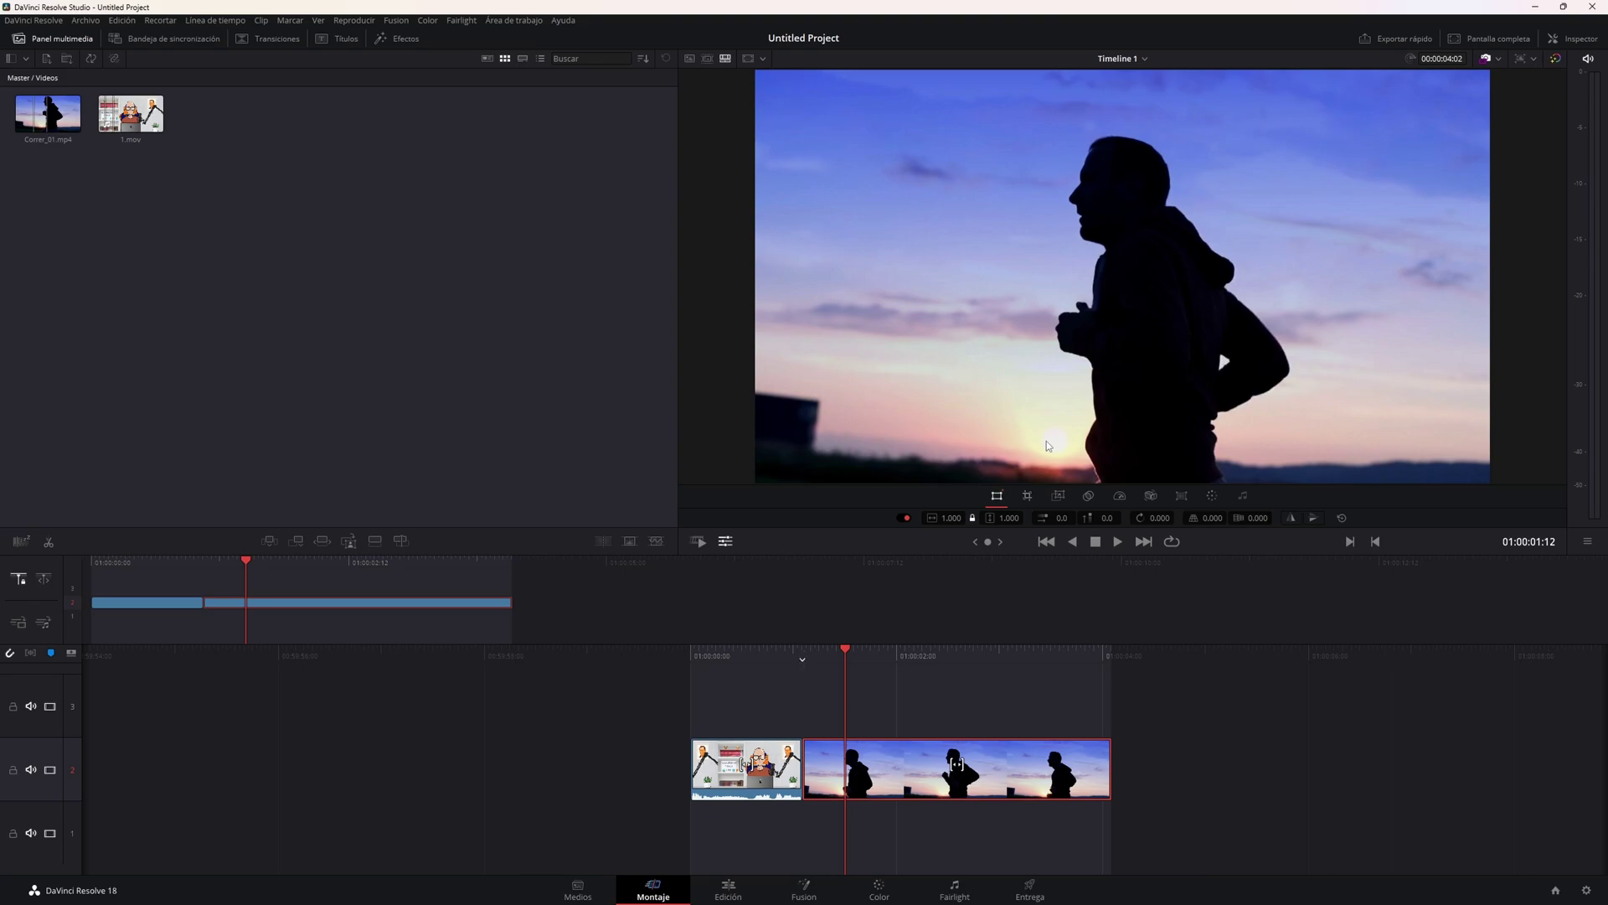
{"action": "left_click", "coordinate": [995, 498]}
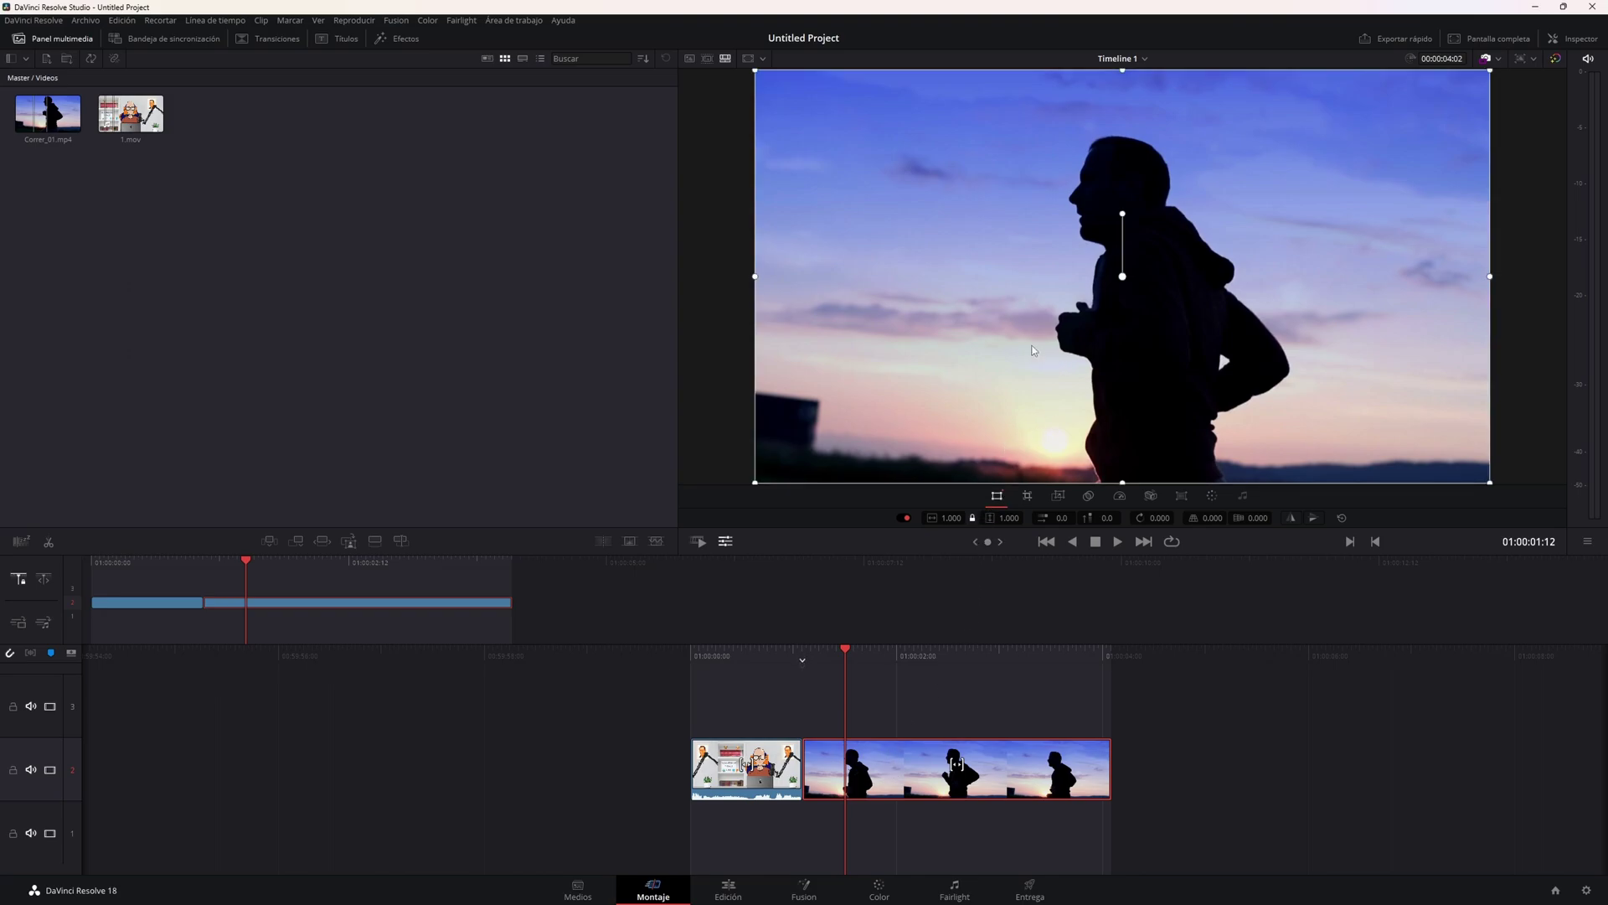
{"action": "mouse_move", "coordinate": [1033, 350]}
{"action": "left_mouse_down"}
{"action": "mouse_move", "coordinate": [977, 361]}
{"action": "mouse_move", "coordinate": [984, 313]}
{"action": "left_mouse_up"}
{"action": "left_click_drag", "start_coordinate": [1442, 453], "coordinate": [1325, 383]}
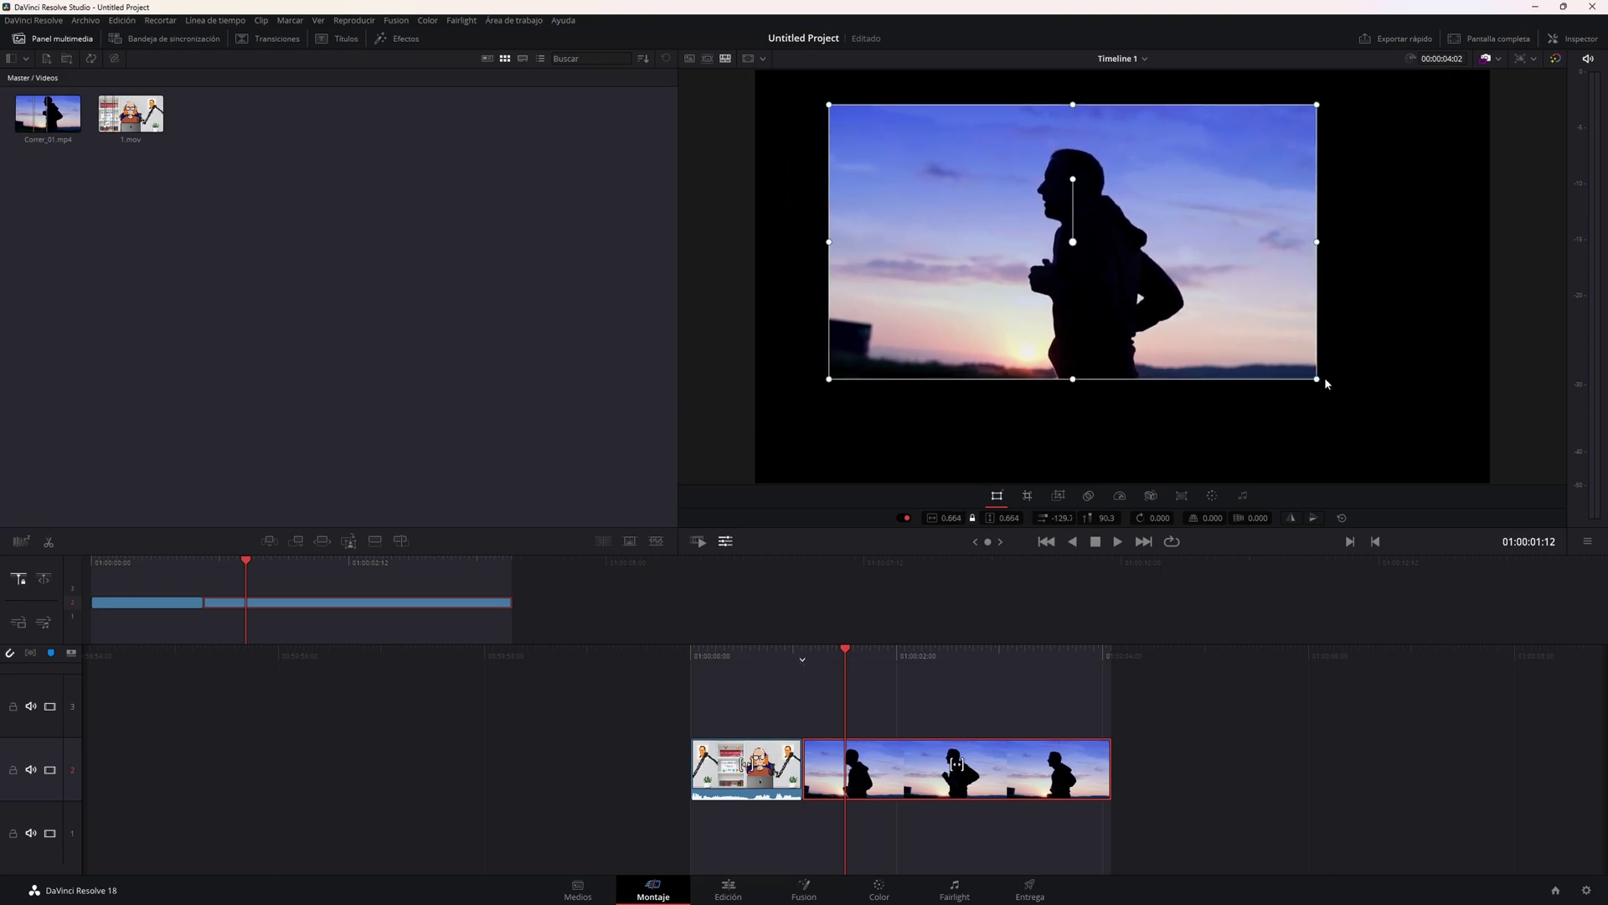
{"action": "key", "text": "ctrl+z"}
{"action": "key", "text": "ctrl+z"}
{"action": "key", "text": "ctrl+z"}
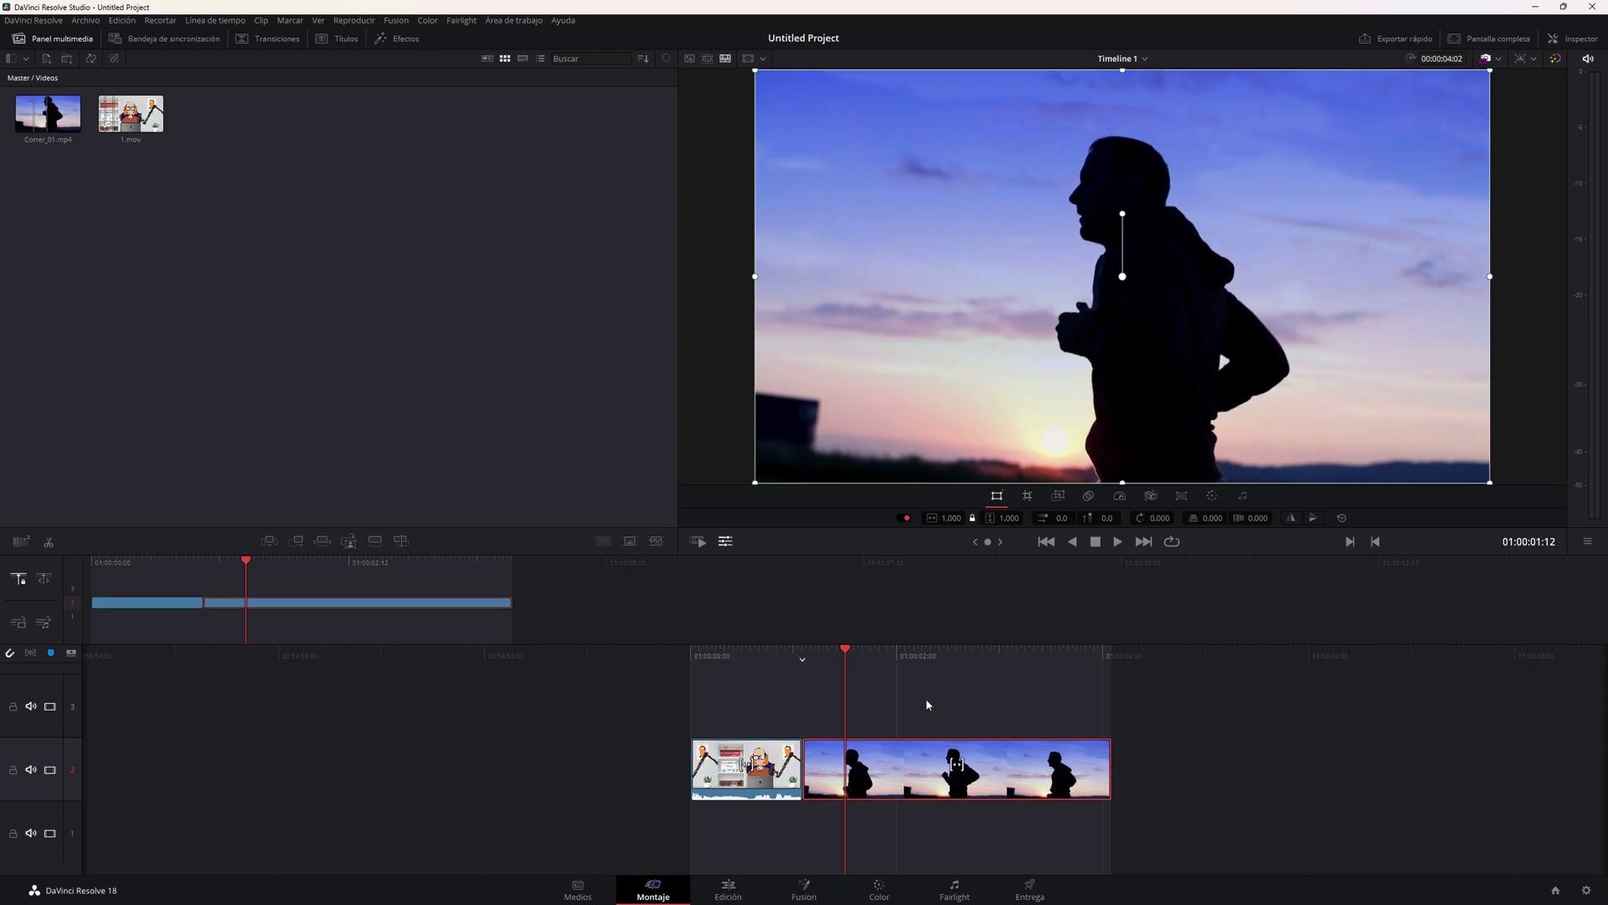
Move the runner clip up to track 3 and extend 1.mov on track 2 beneath it.
{"action": "left_click_drag", "start_coordinate": [882, 784], "coordinate": [885, 720]}
{"action": "left_click", "coordinate": [763, 774]}
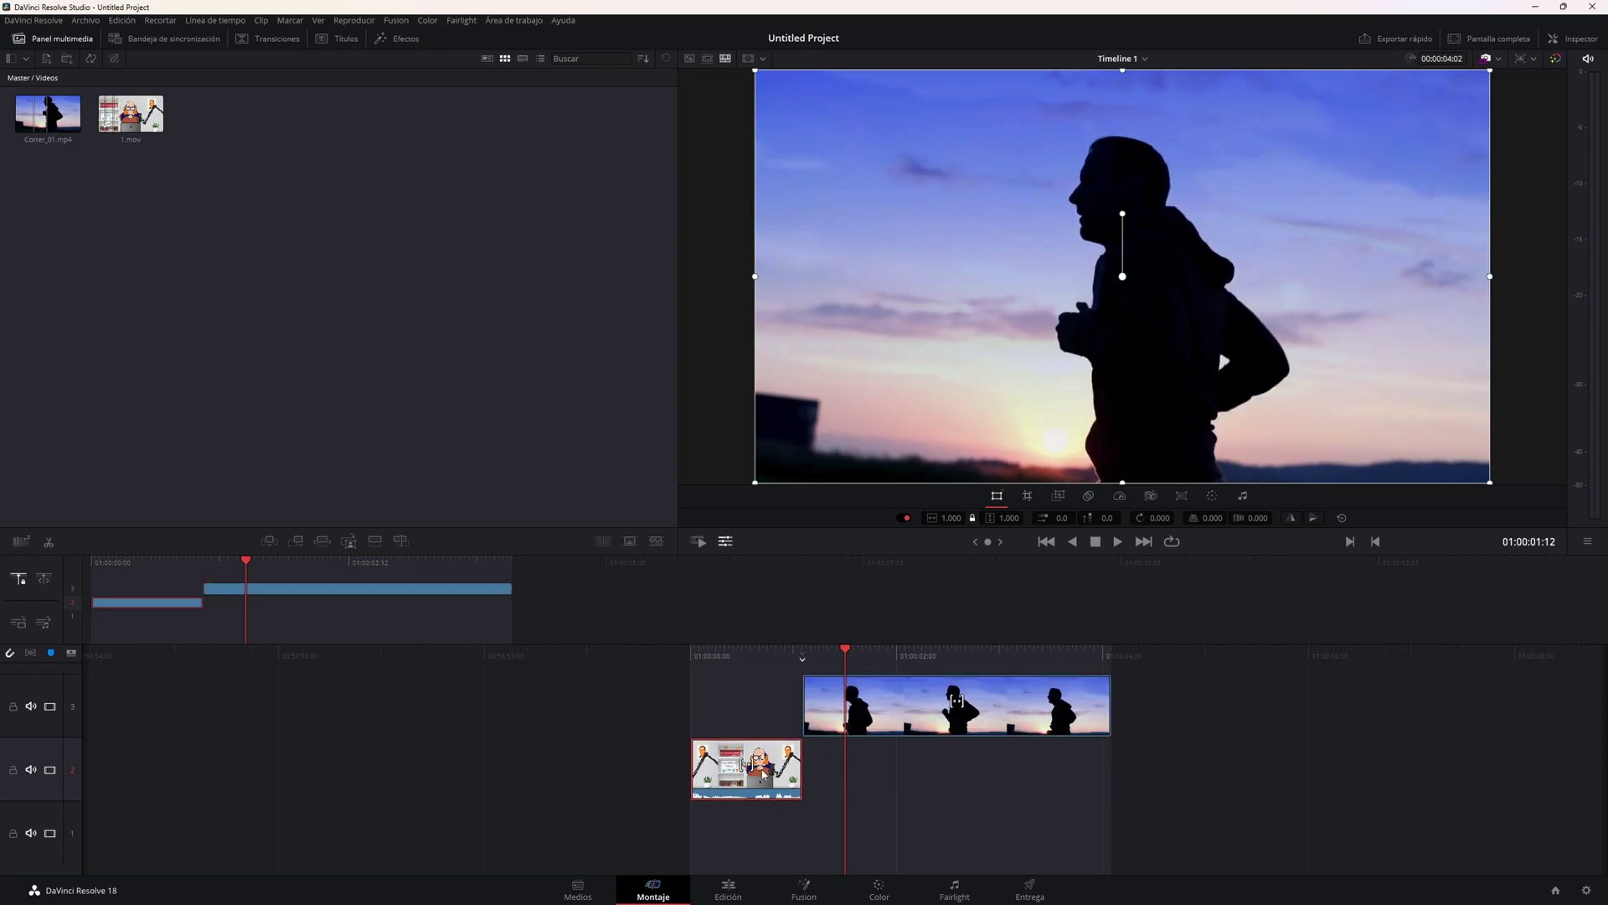
{"action": "left_click_drag", "start_coordinate": [803, 764], "coordinate": [1112, 771]}
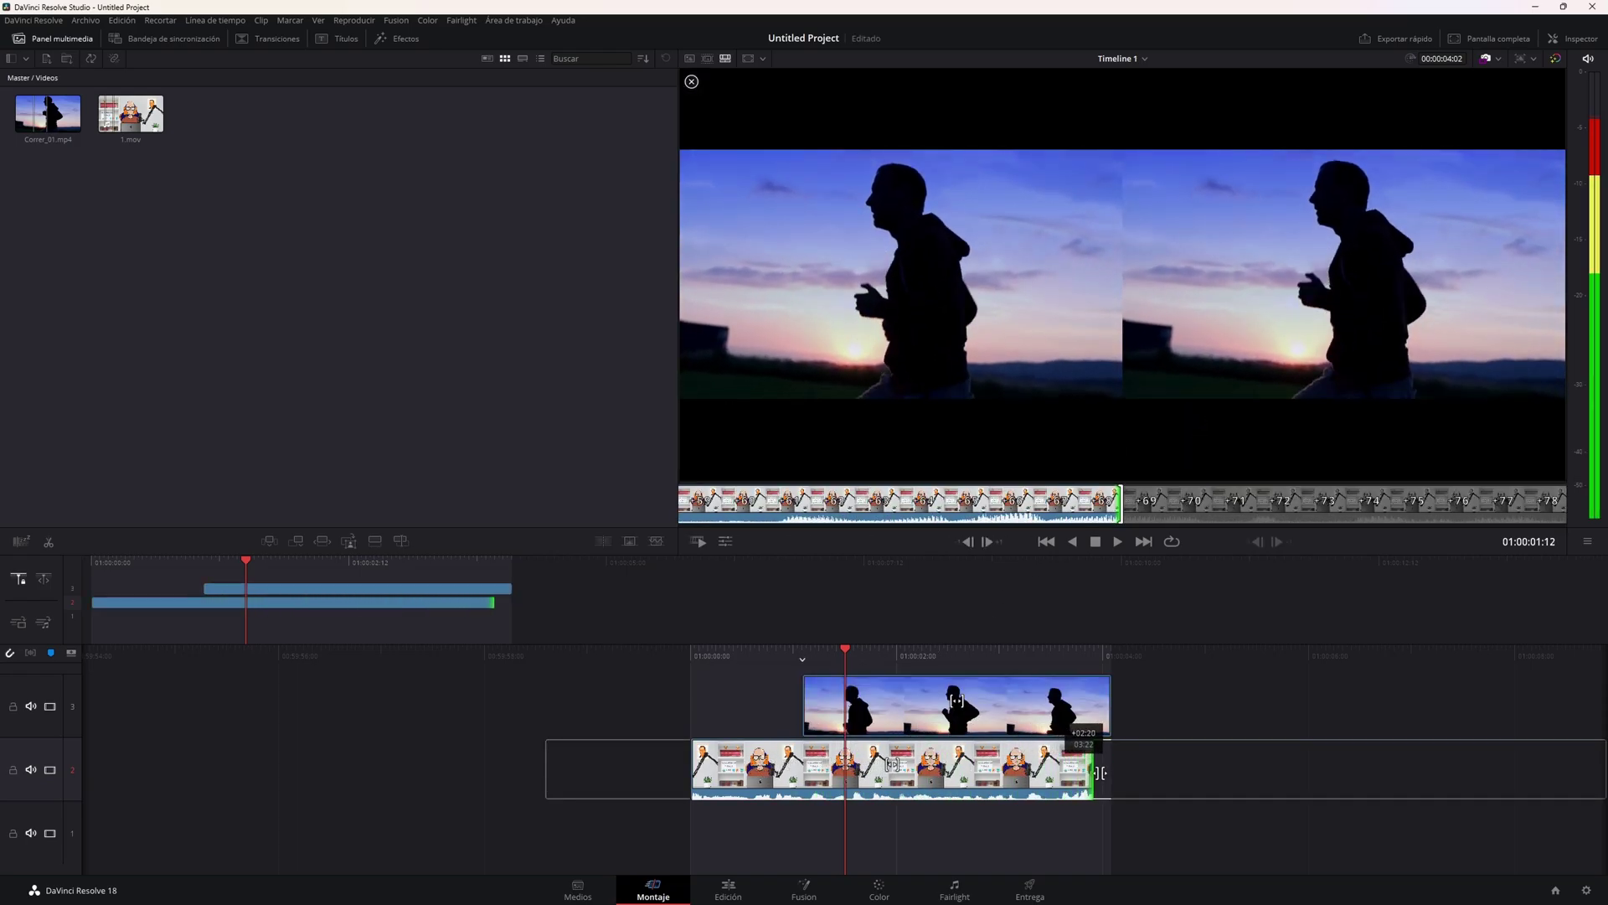
Scale the runner clip to 0.430 and position it at 416.9, -218.2 as a lower-right inset.
{"action": "left_click", "coordinate": [1005, 708]}
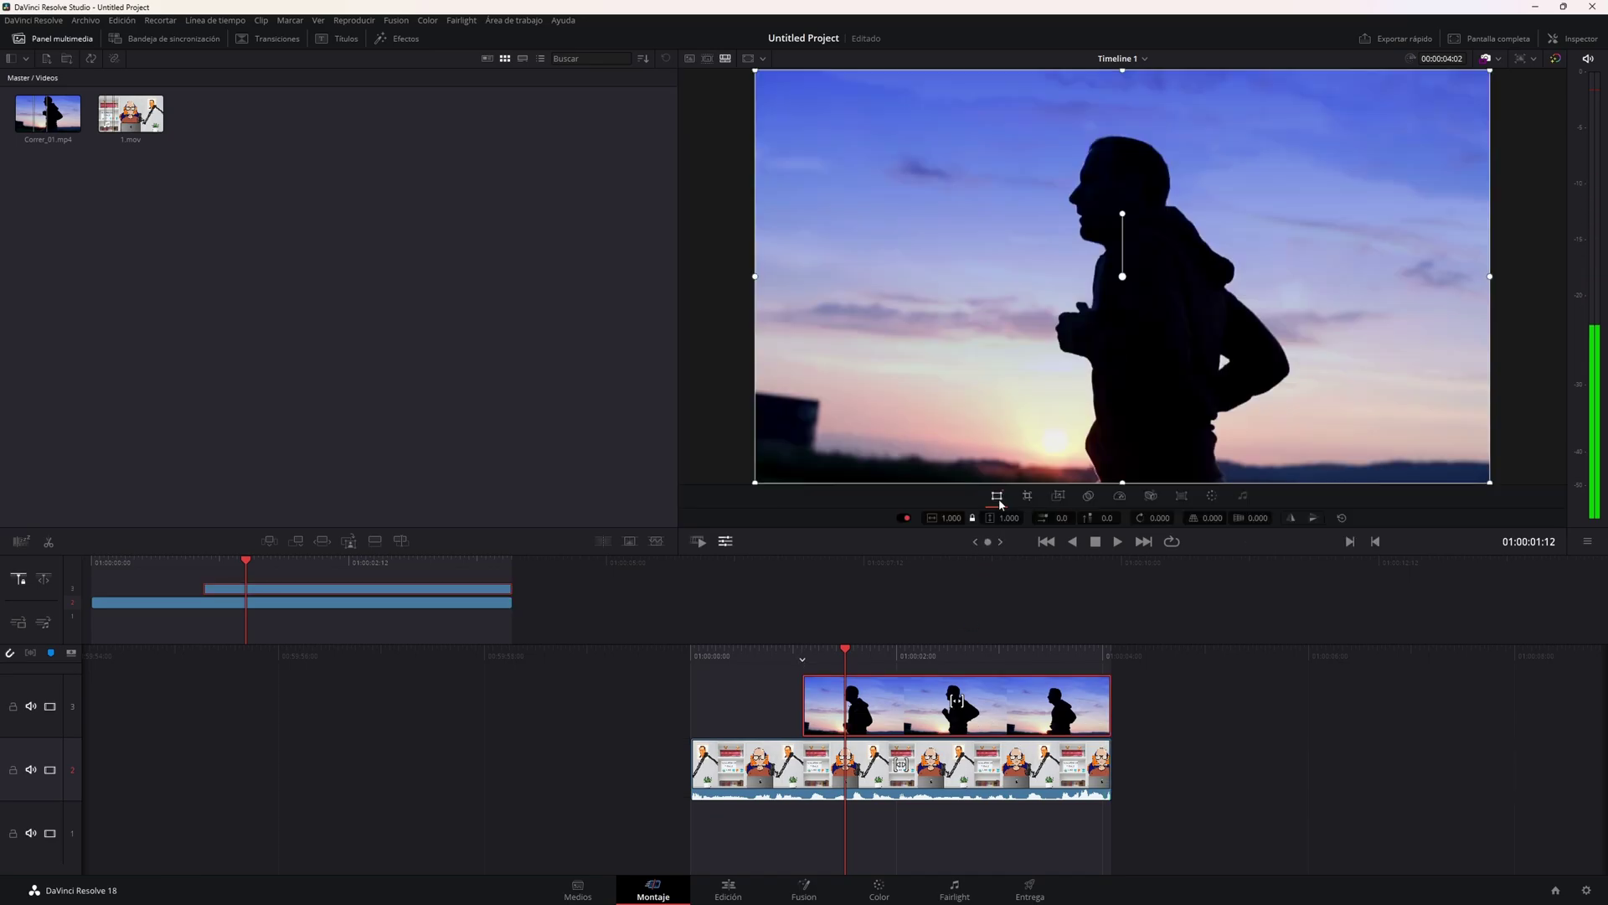
{"action": "left_click_drag", "start_coordinate": [1448, 456], "coordinate": [1513, 534]}
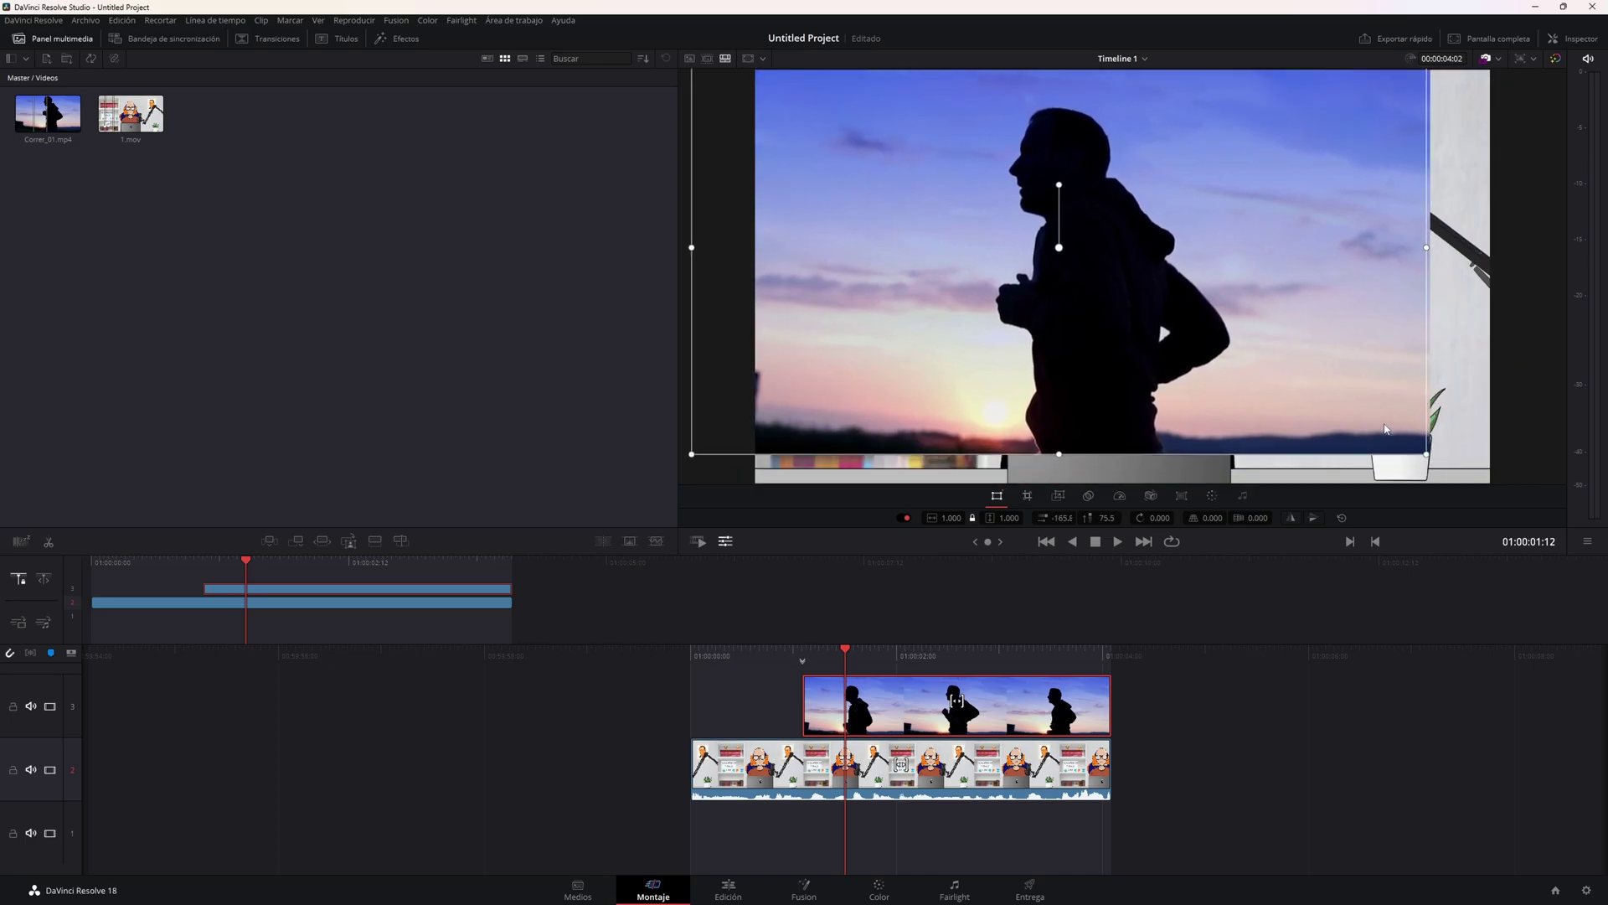
{"action": "mouse_move", "coordinate": [1513, 534]}
{"action": "left_mouse_down"}
{"action": "mouse_move", "coordinate": [1139, 300]}
{"action": "mouse_move", "coordinate": [1363, 412]}
{"action": "left_mouse_up"}
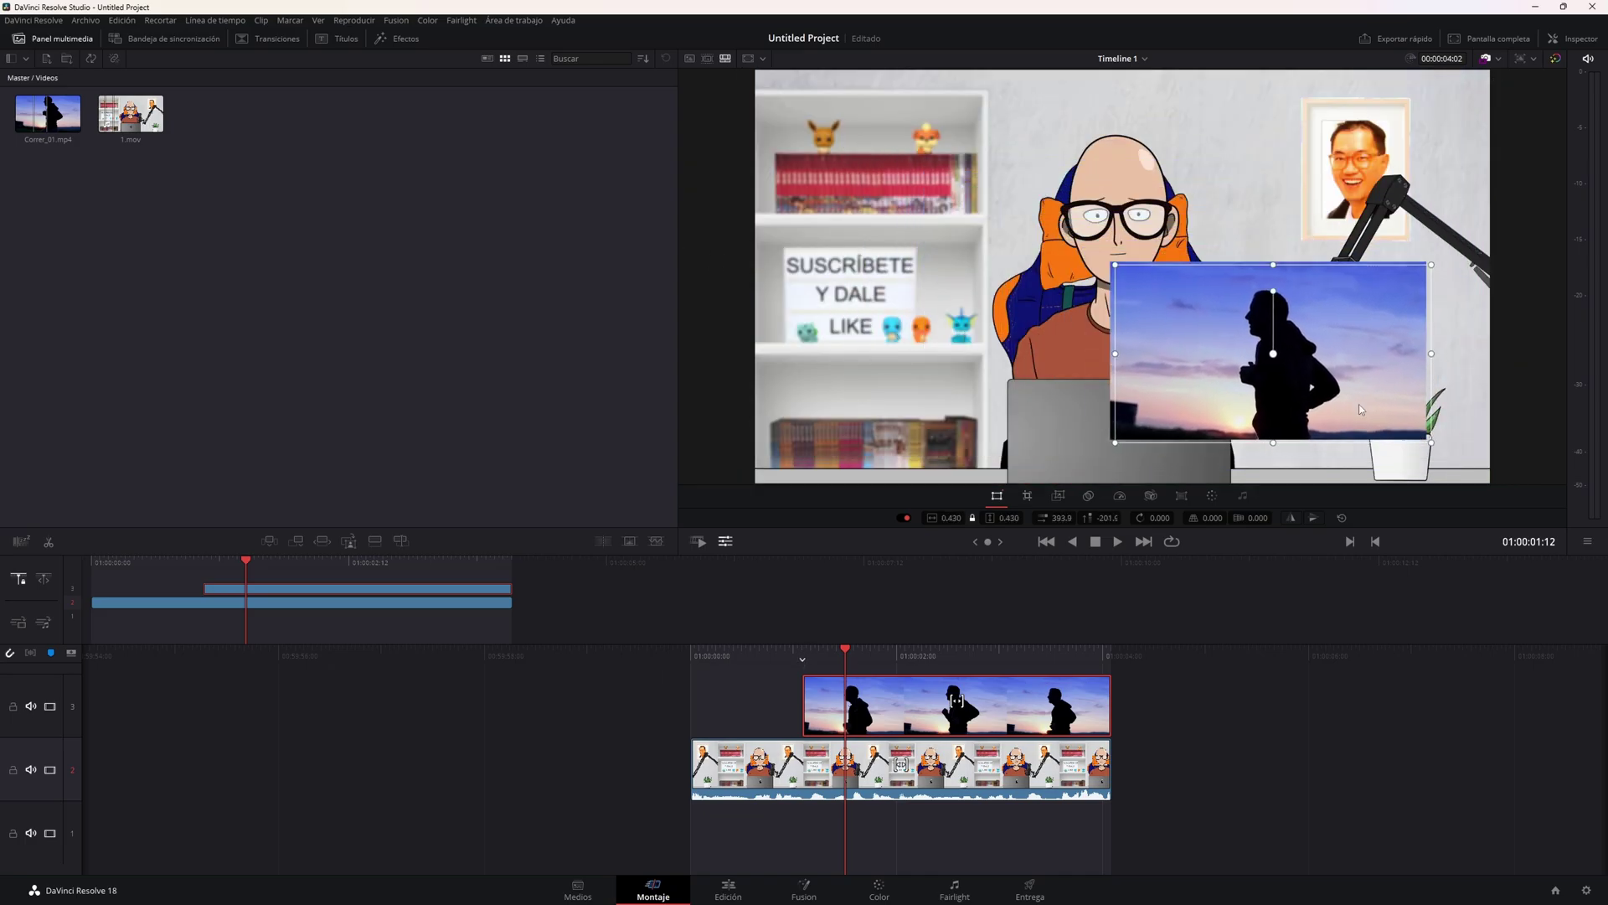
{"action": "left_click_drag", "start_coordinate": [1125, 273], "coordinate": [1159, 290]}
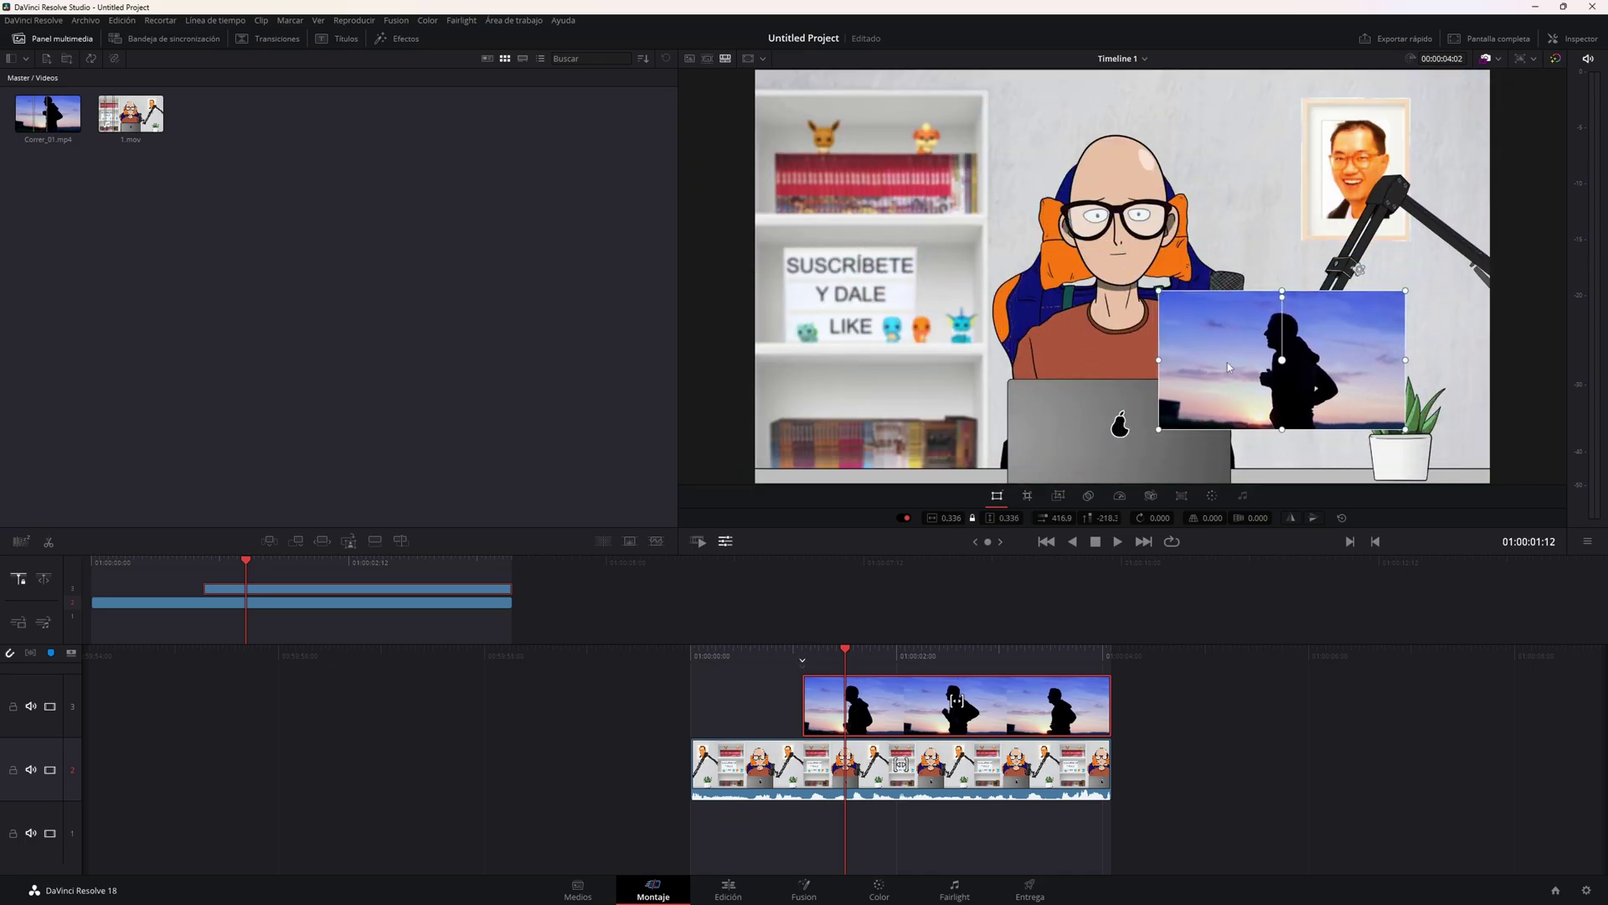
{"action": "left_click_drag", "start_coordinate": [1228, 362], "coordinate": [1258, 392]}
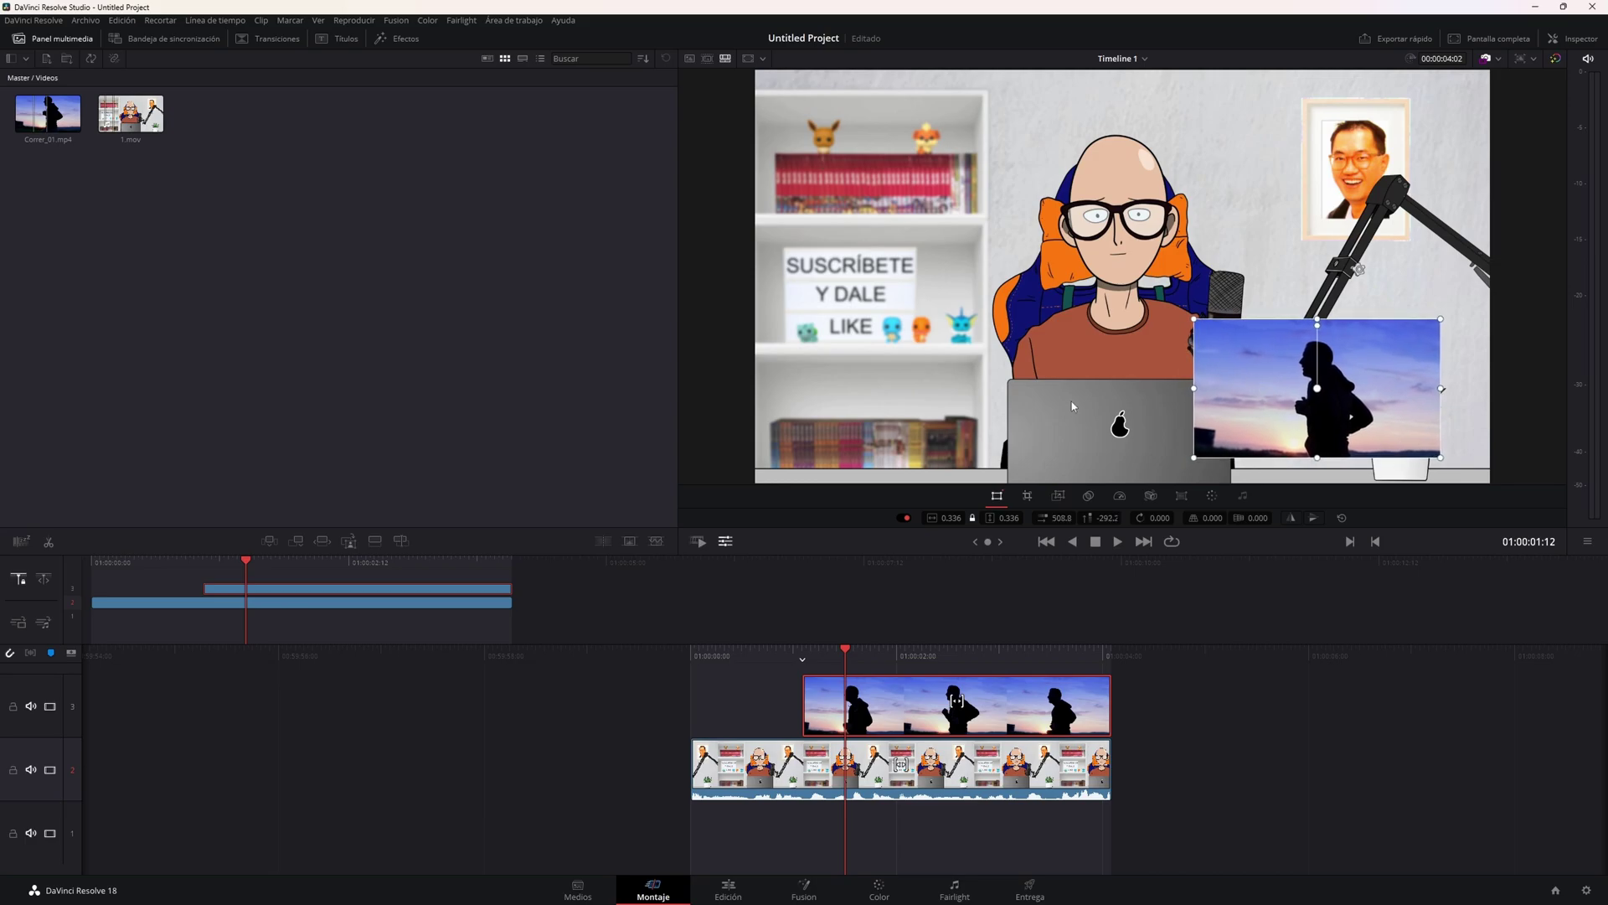
{"action": "left_click", "coordinate": [923, 789]}
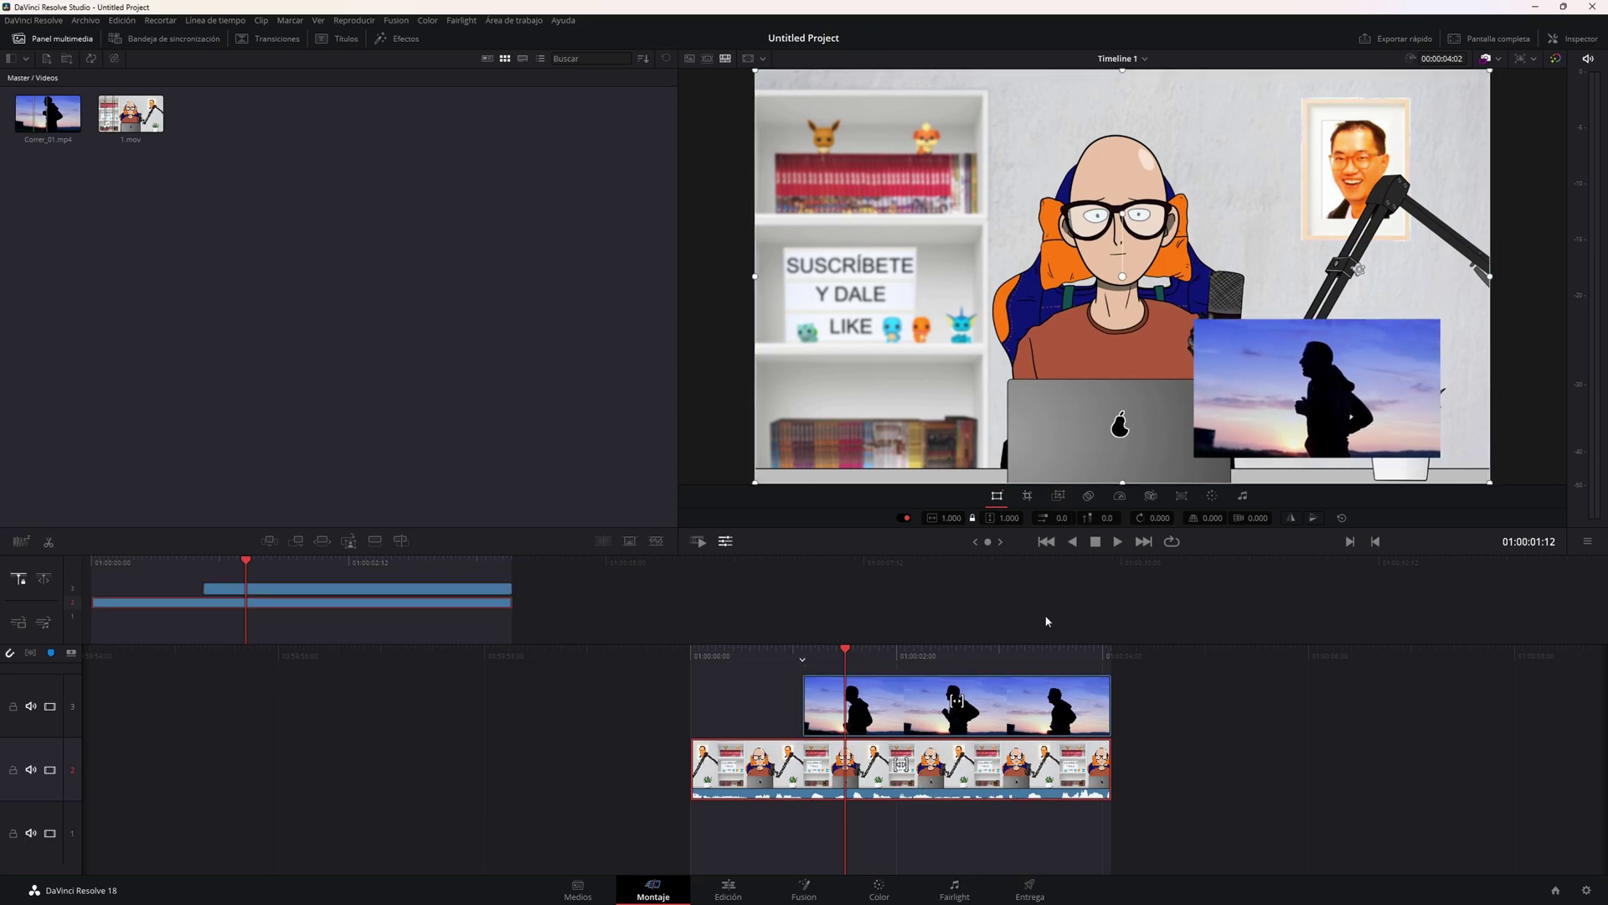
{"action": "key", "text": "ctrl+z"}
{"action": "key", "text": "ctrl+z"}
{"action": "key", "text": "ctrl+z"}
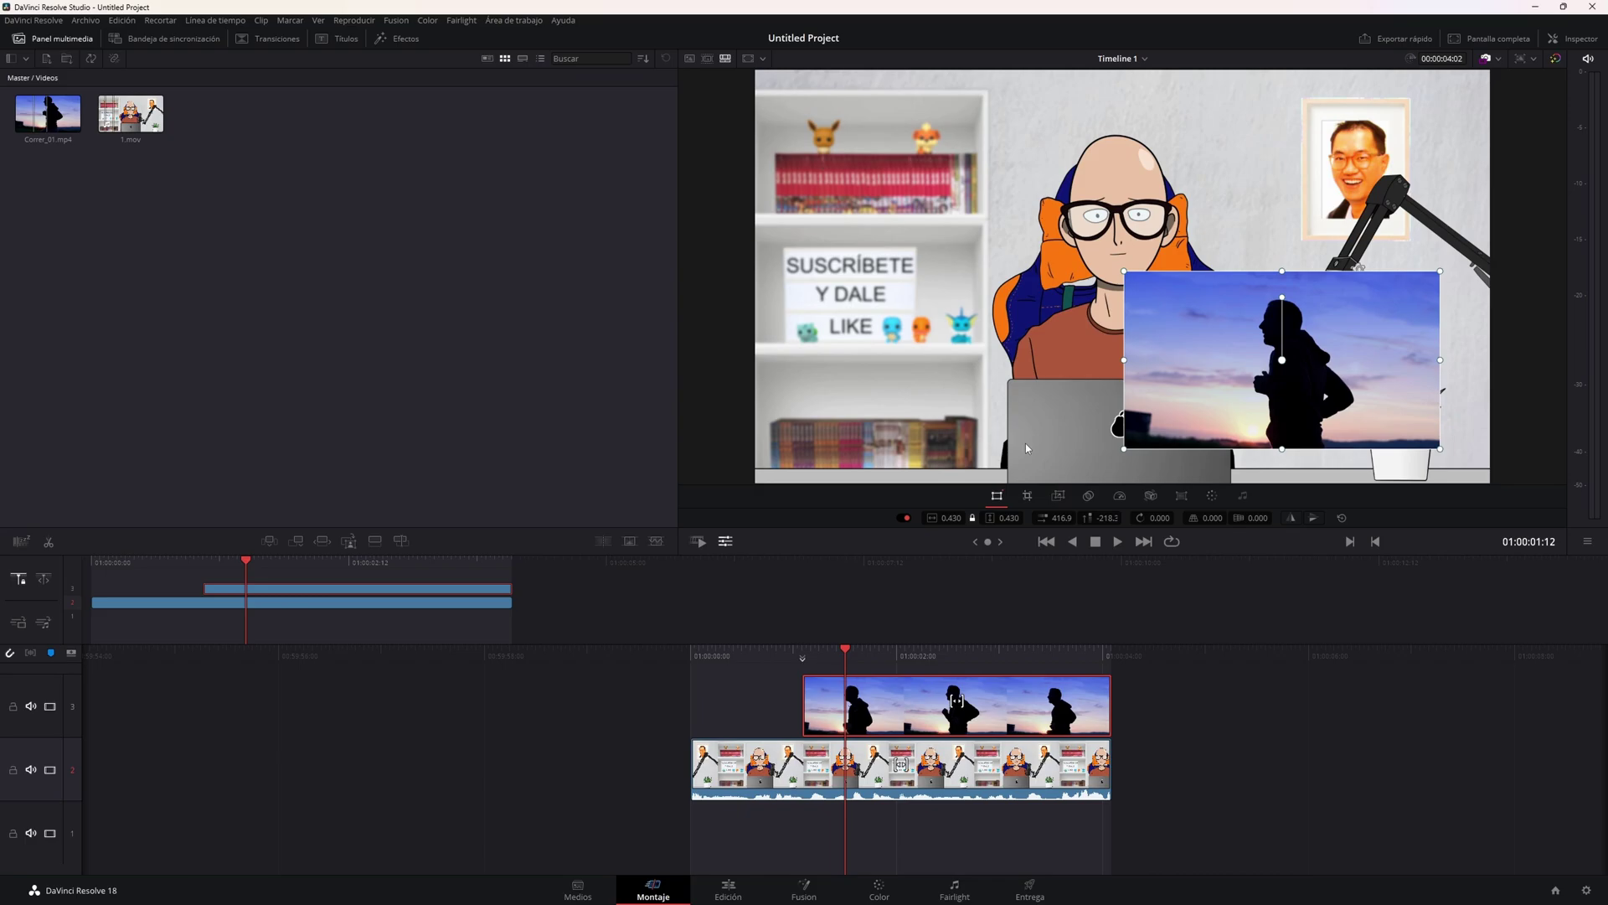
Reset the runner's transform, then try horizontal and vertical flips and toggle them off.
{"action": "left_click", "coordinate": [1342, 518]}
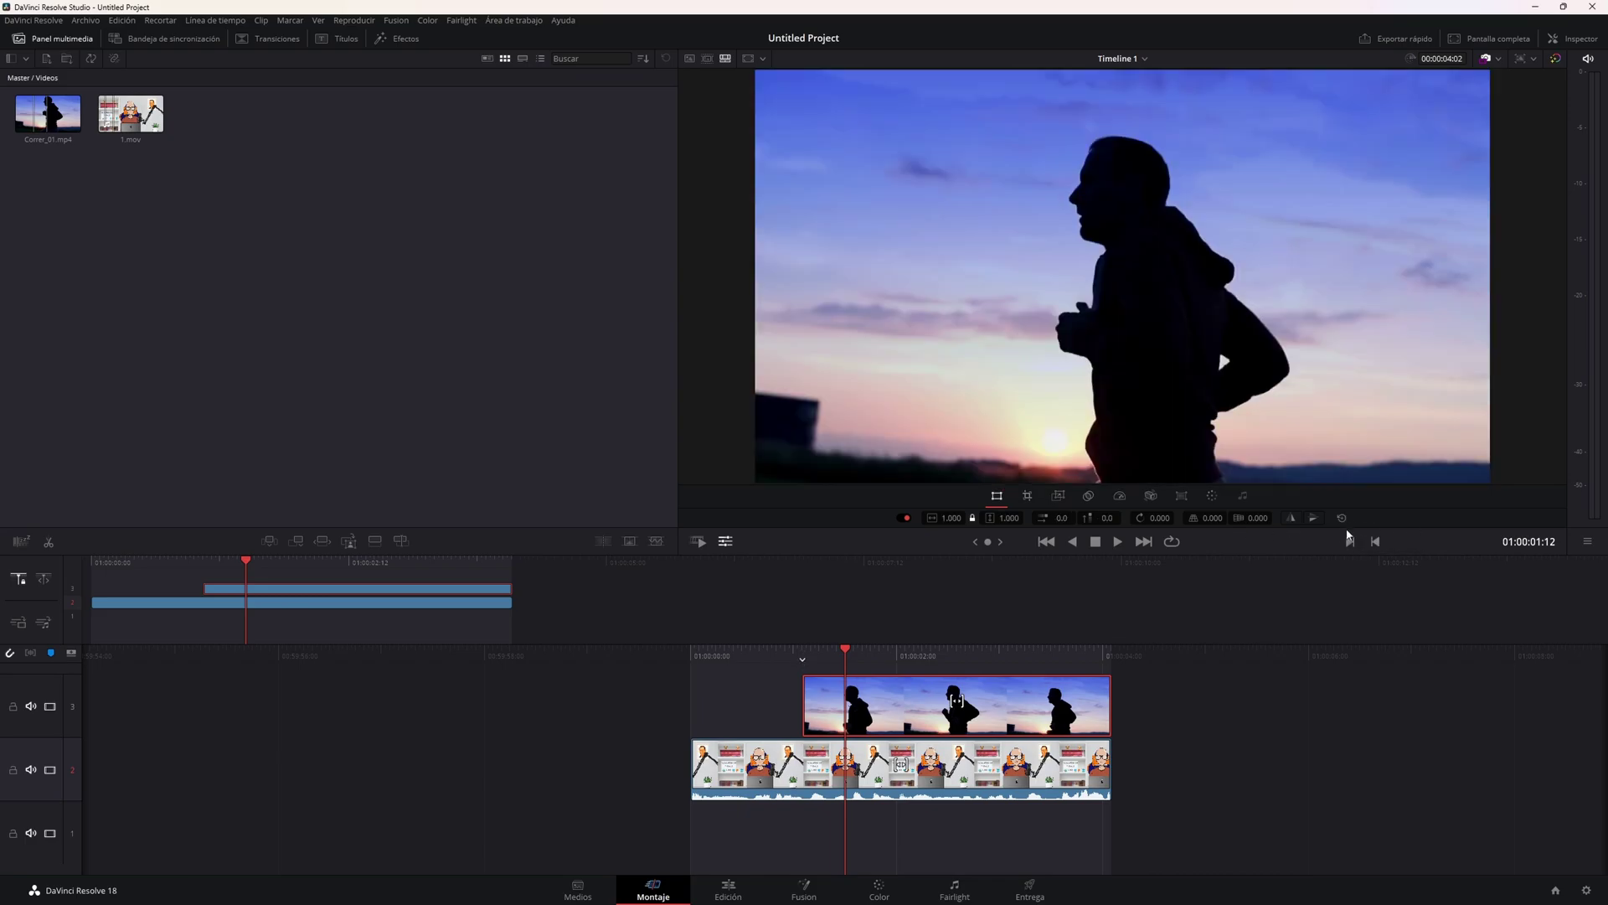
{"action": "left_click", "coordinate": [1292, 519]}
{"action": "left_click", "coordinate": [1314, 518]}
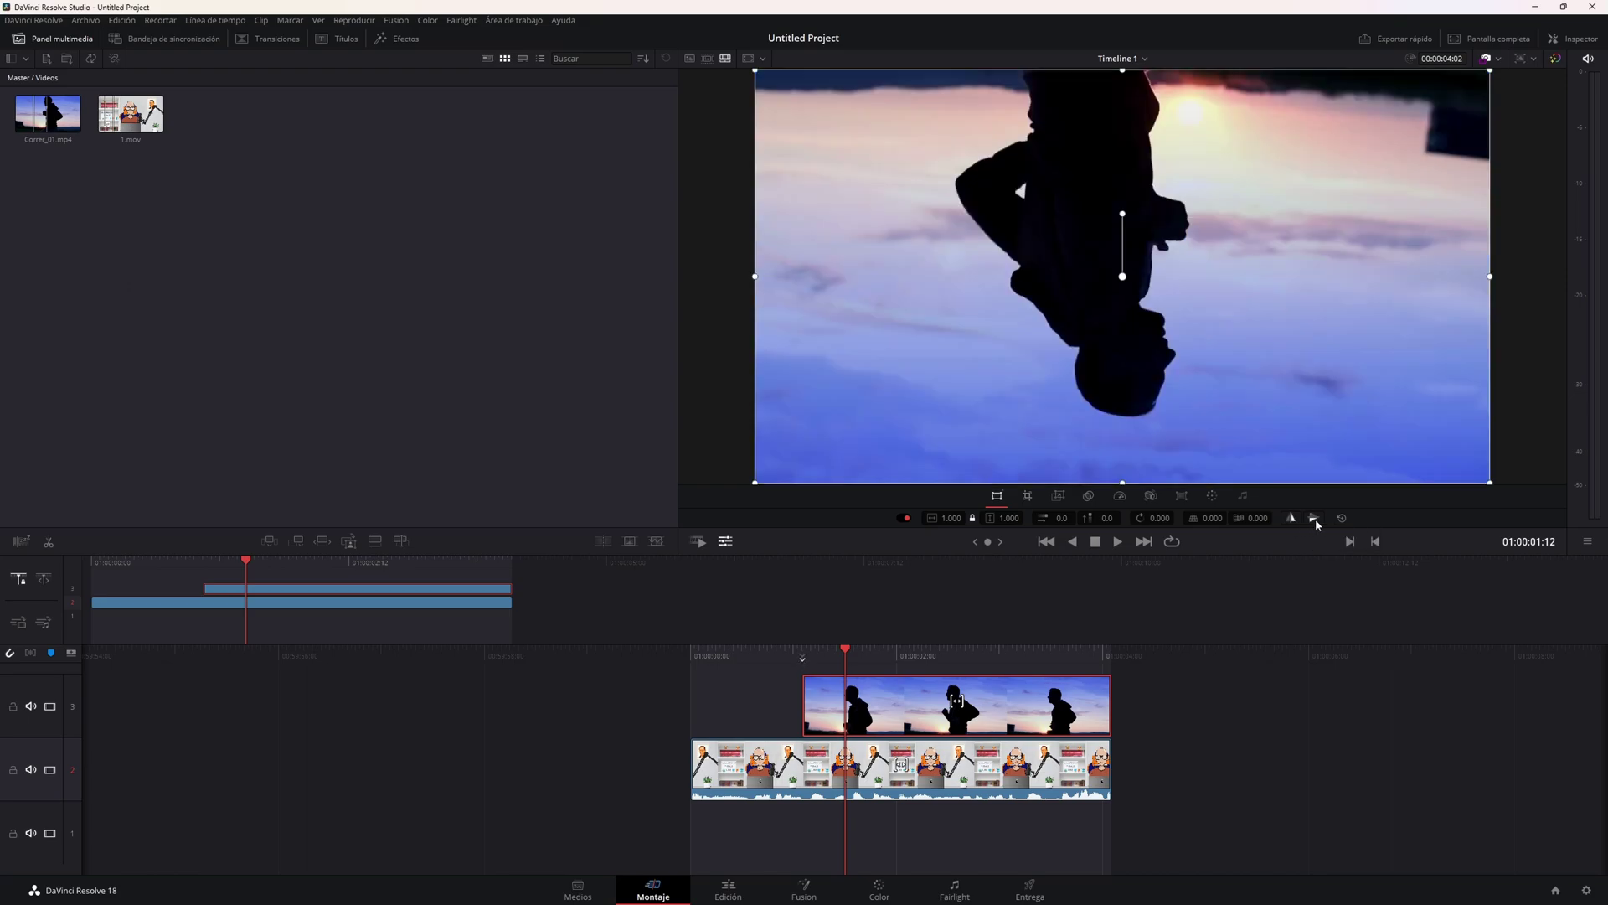
{"action": "left_click", "coordinate": [1315, 520]}
{"action": "left_click", "coordinate": [1291, 519]}
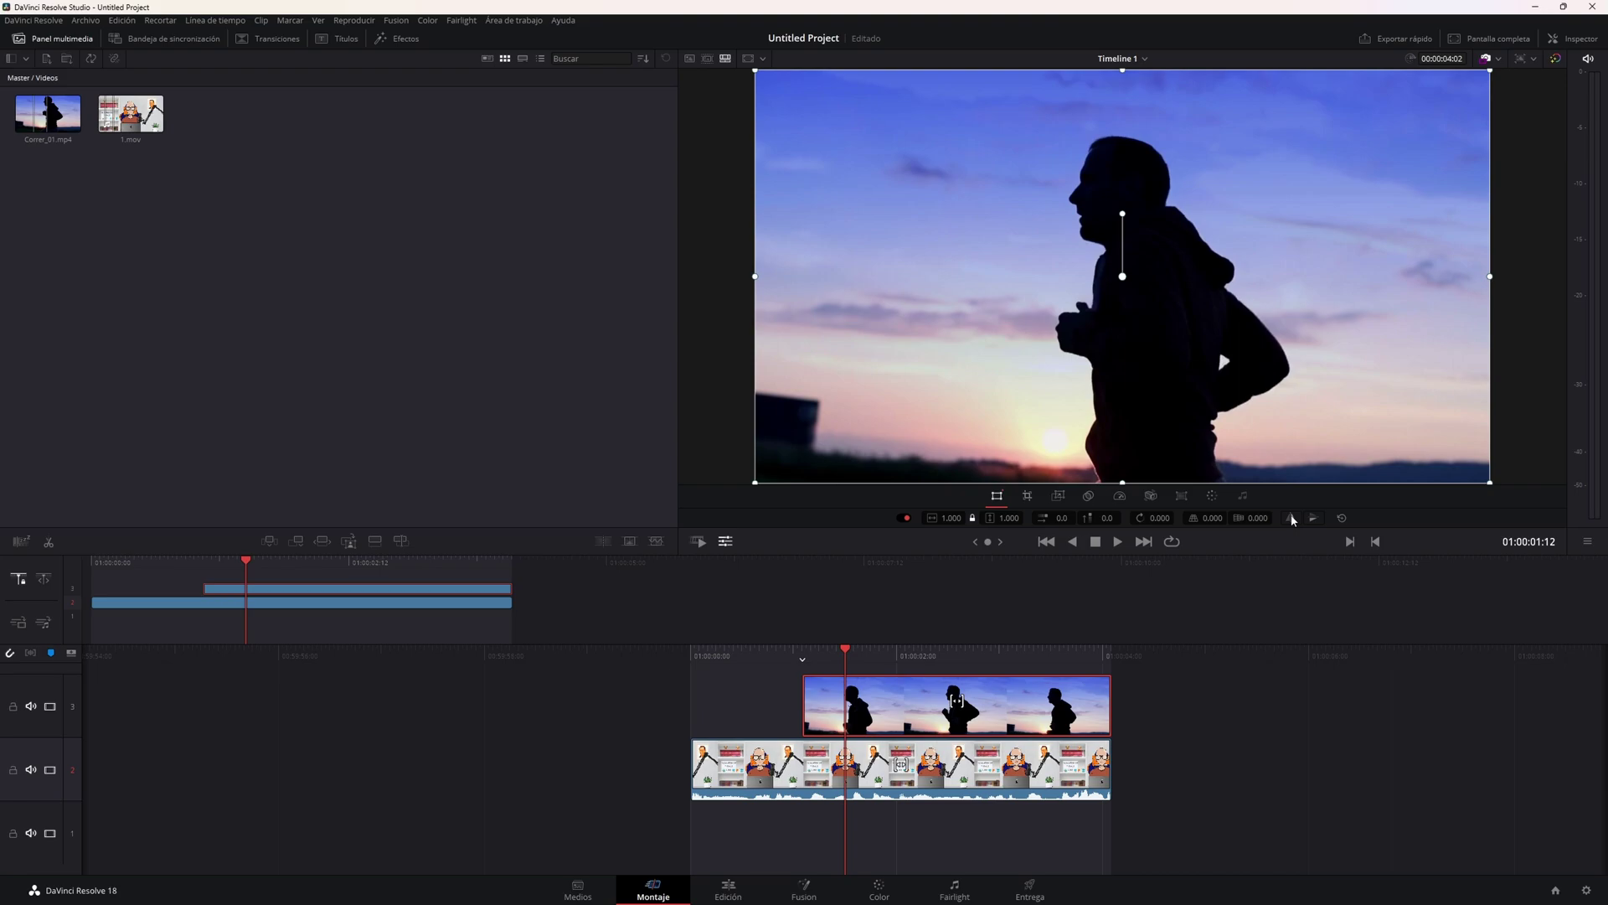
Scrub the Zoom value, then reset it to 1.000 with position 0.0.
{"action": "scroll", "coordinate": [1229, 366], "scroll_direction": "up", "scroll_amount": 2}
{"action": "scroll", "coordinate": [1224, 362], "scroll_direction": "down", "scroll_amount": 4}
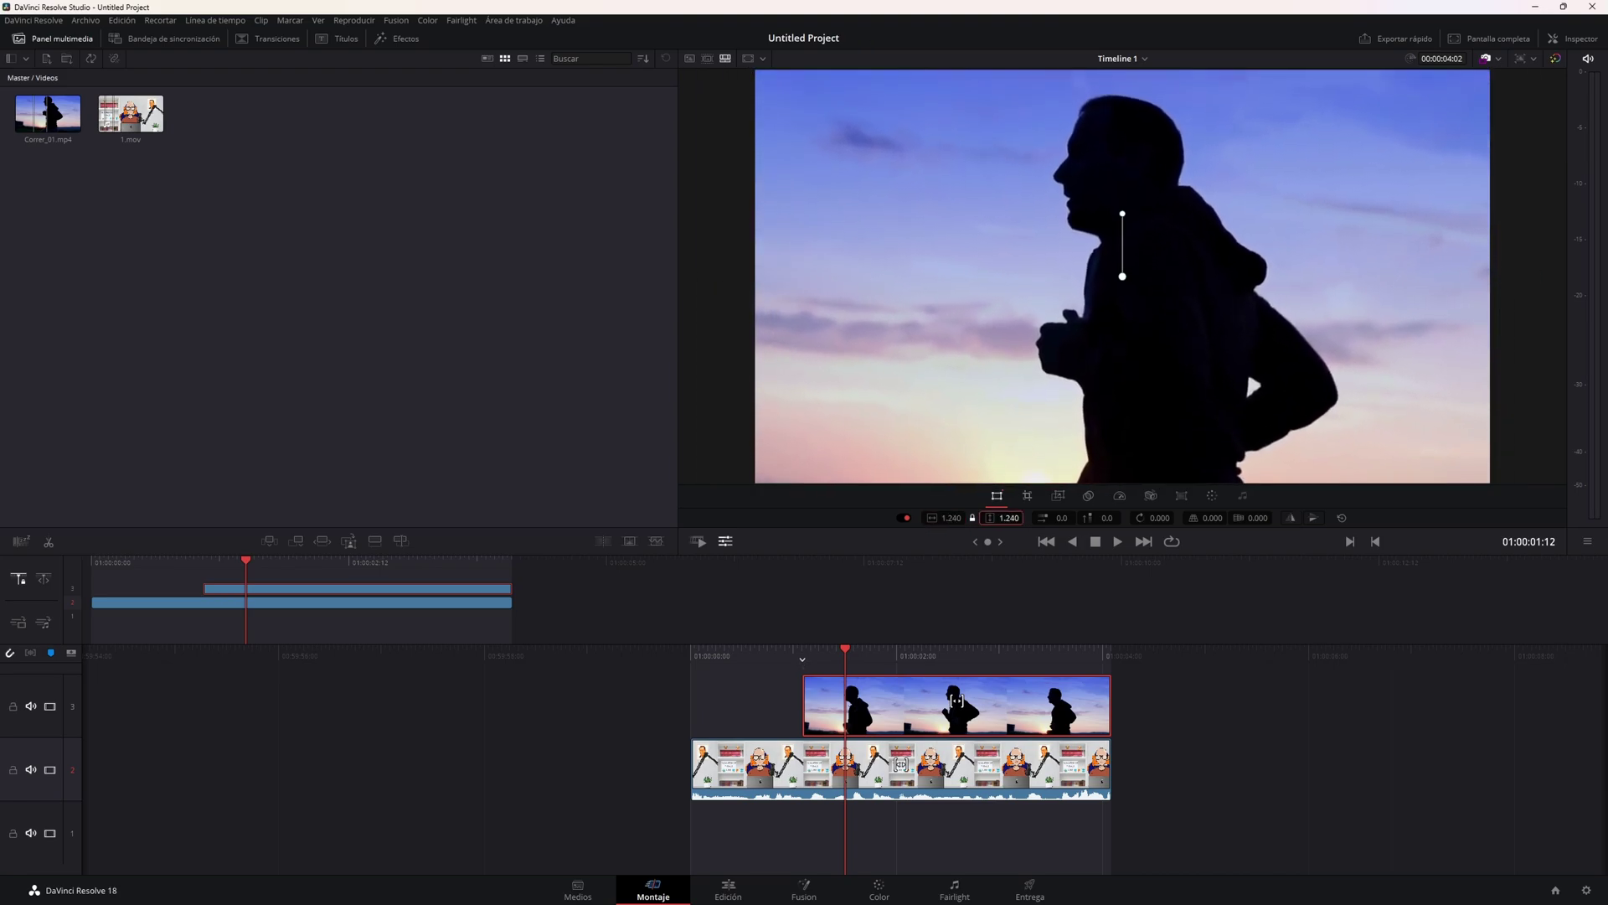
{"action": "scroll", "coordinate": [1219, 358], "scroll_direction": "down", "scroll_amount": 2}
{"action": "scroll", "coordinate": [1216, 356], "scroll_direction": "up", "scroll_amount": 6}
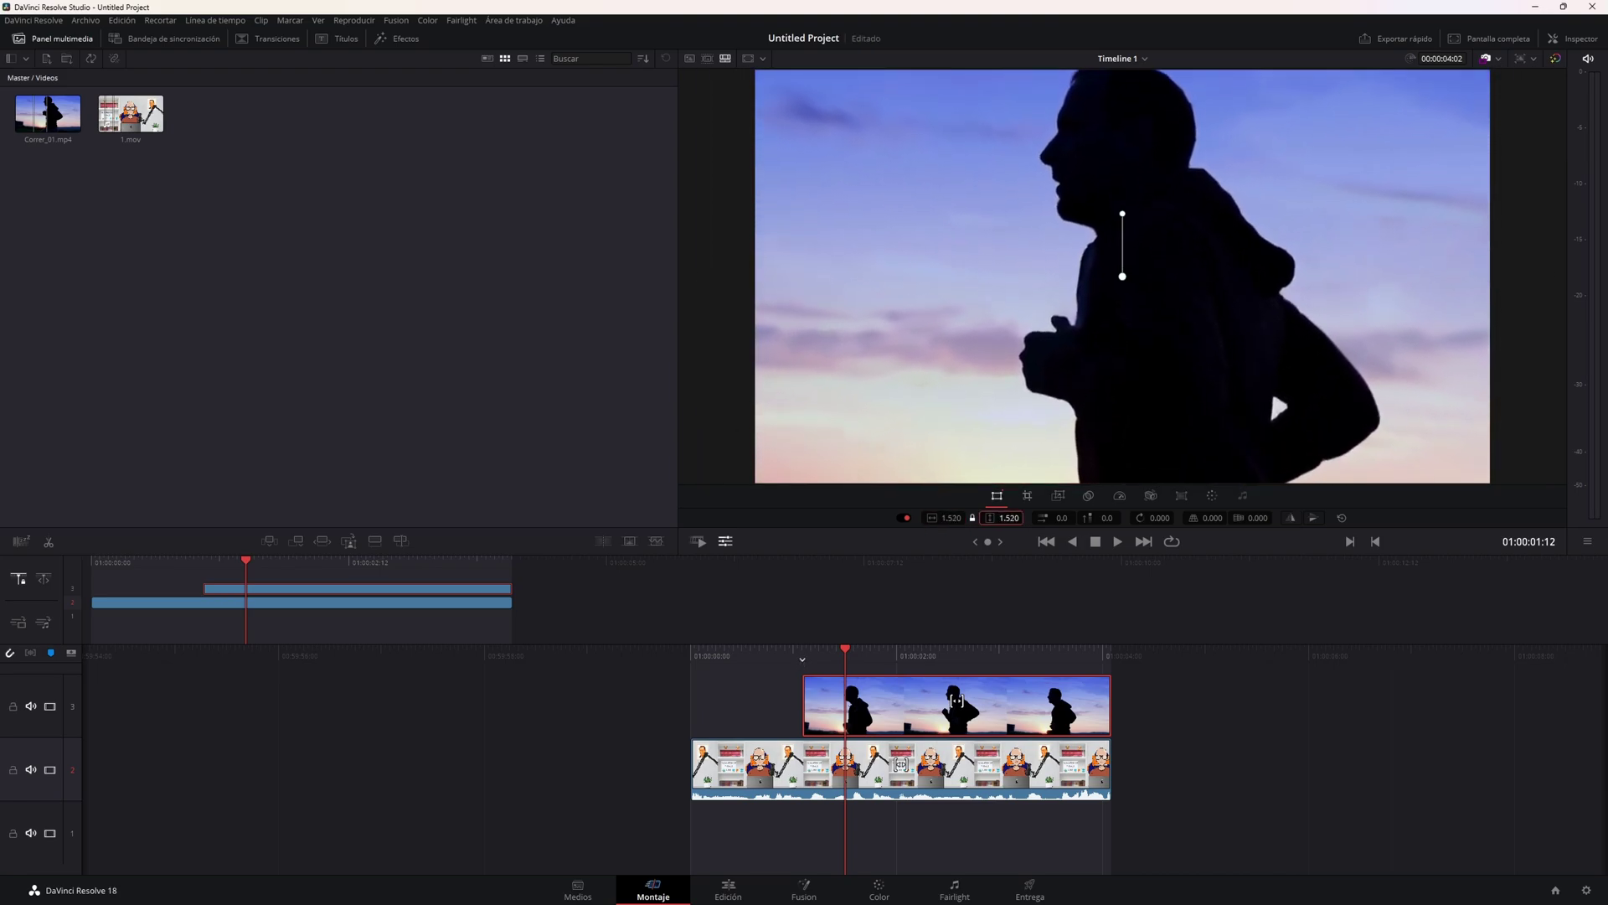
{"action": "scroll", "coordinate": [1214, 354], "scroll_direction": "down", "scroll_amount": 5}
{"action": "scroll", "coordinate": [1214, 353], "scroll_direction": "up", "scroll_amount": 5}
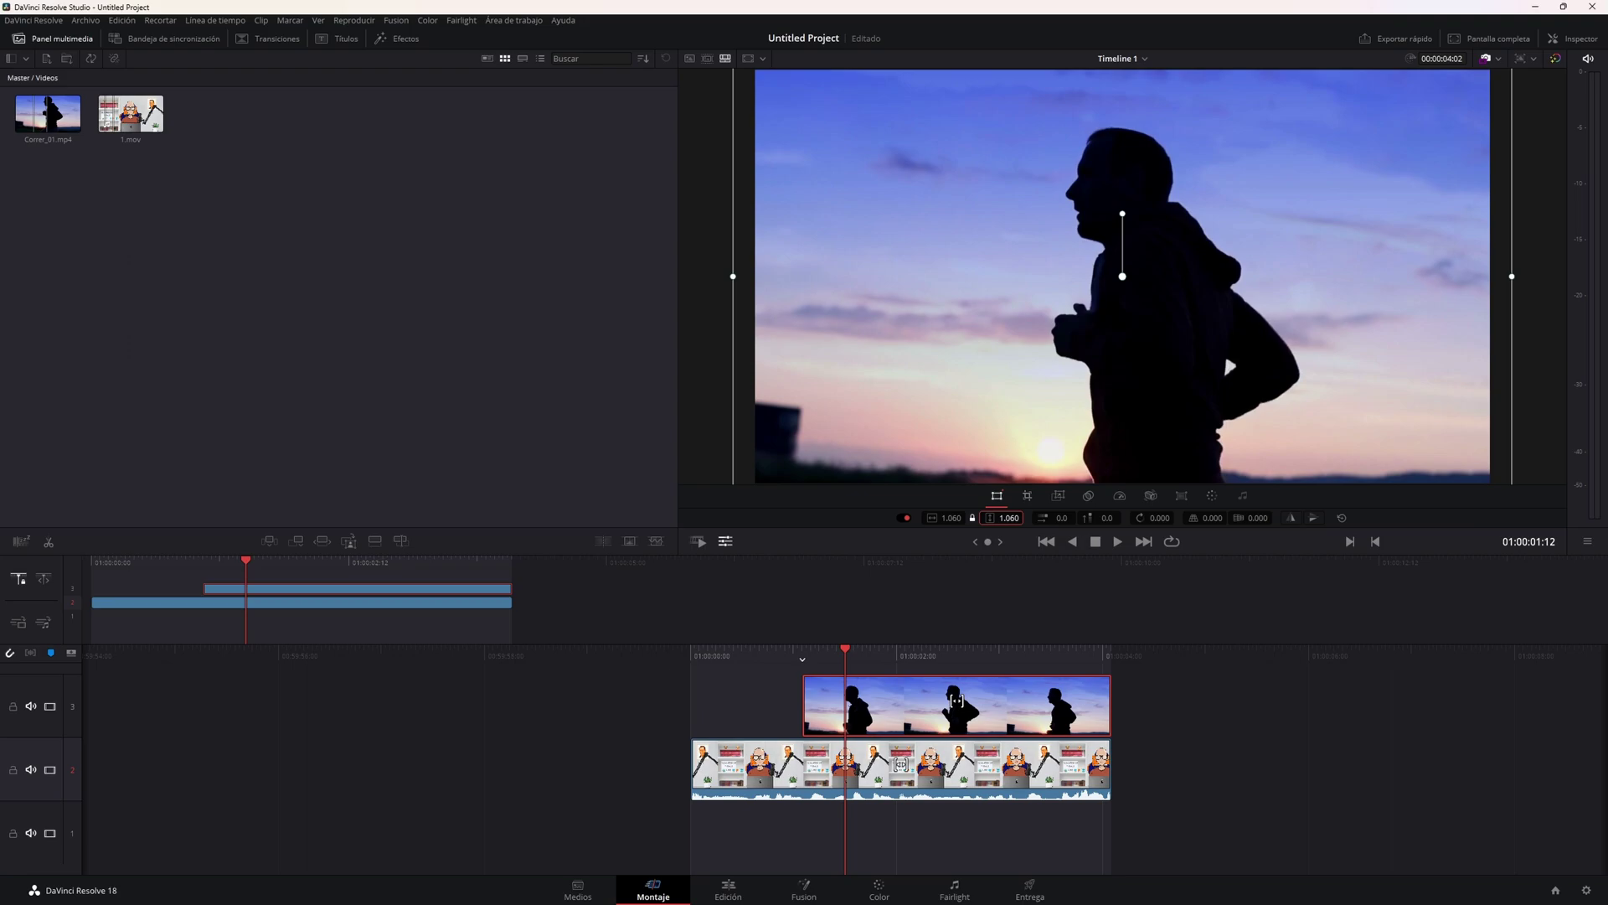
{"action": "left_click", "coordinate": [905, 518]}
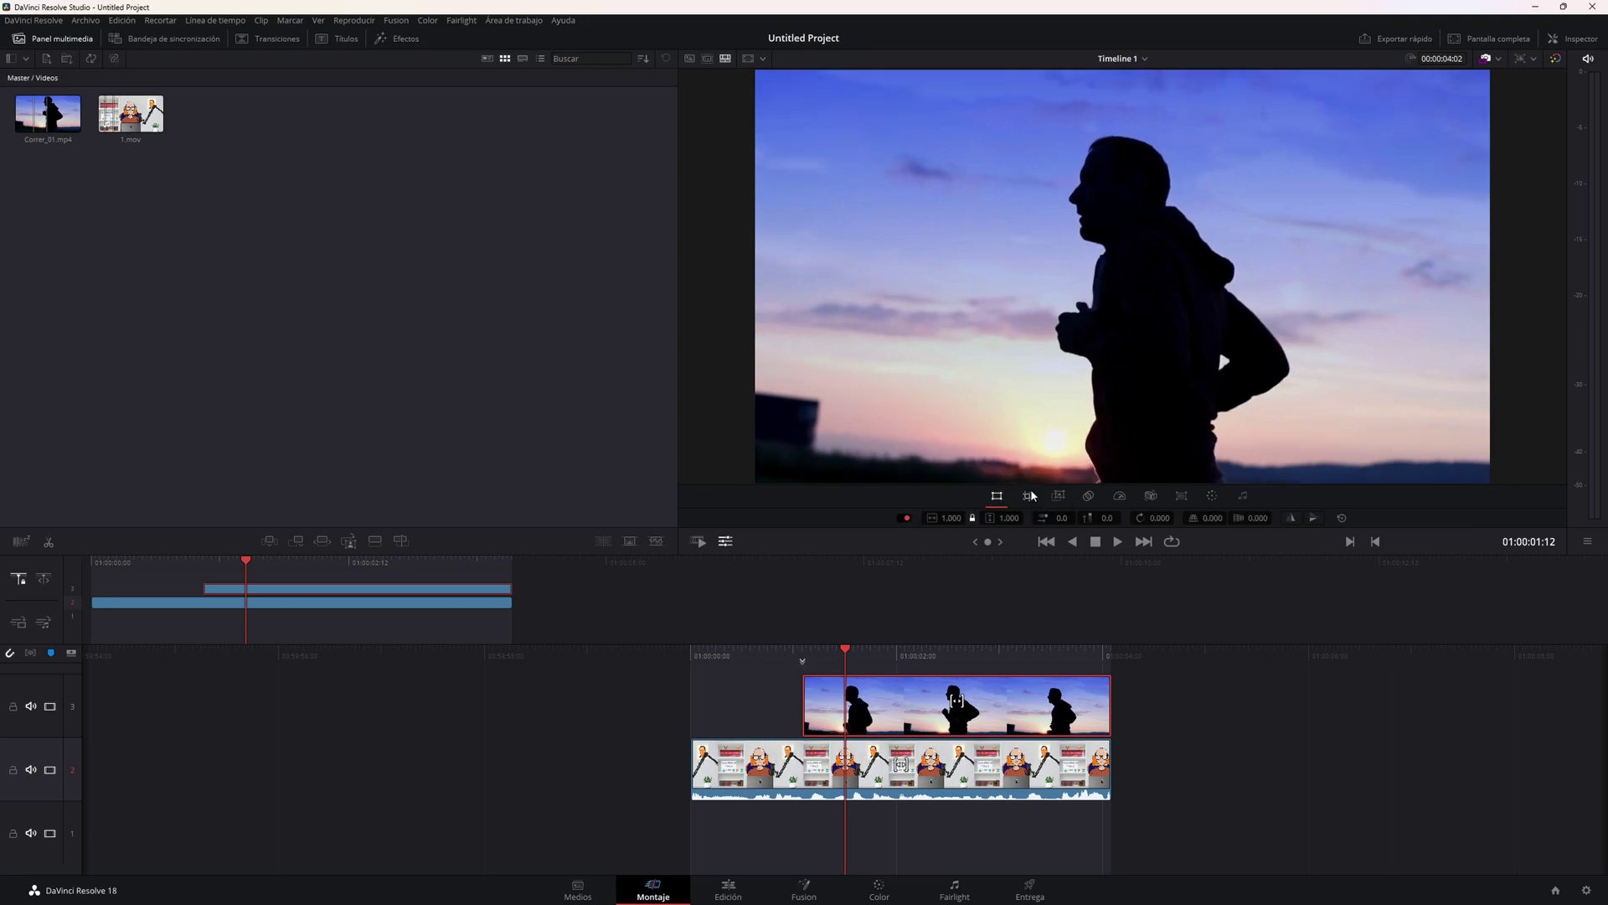
Crop 26.22 off the runner clip's right side and play it back to preview.
{"action": "left_click", "coordinate": [1030, 495]}
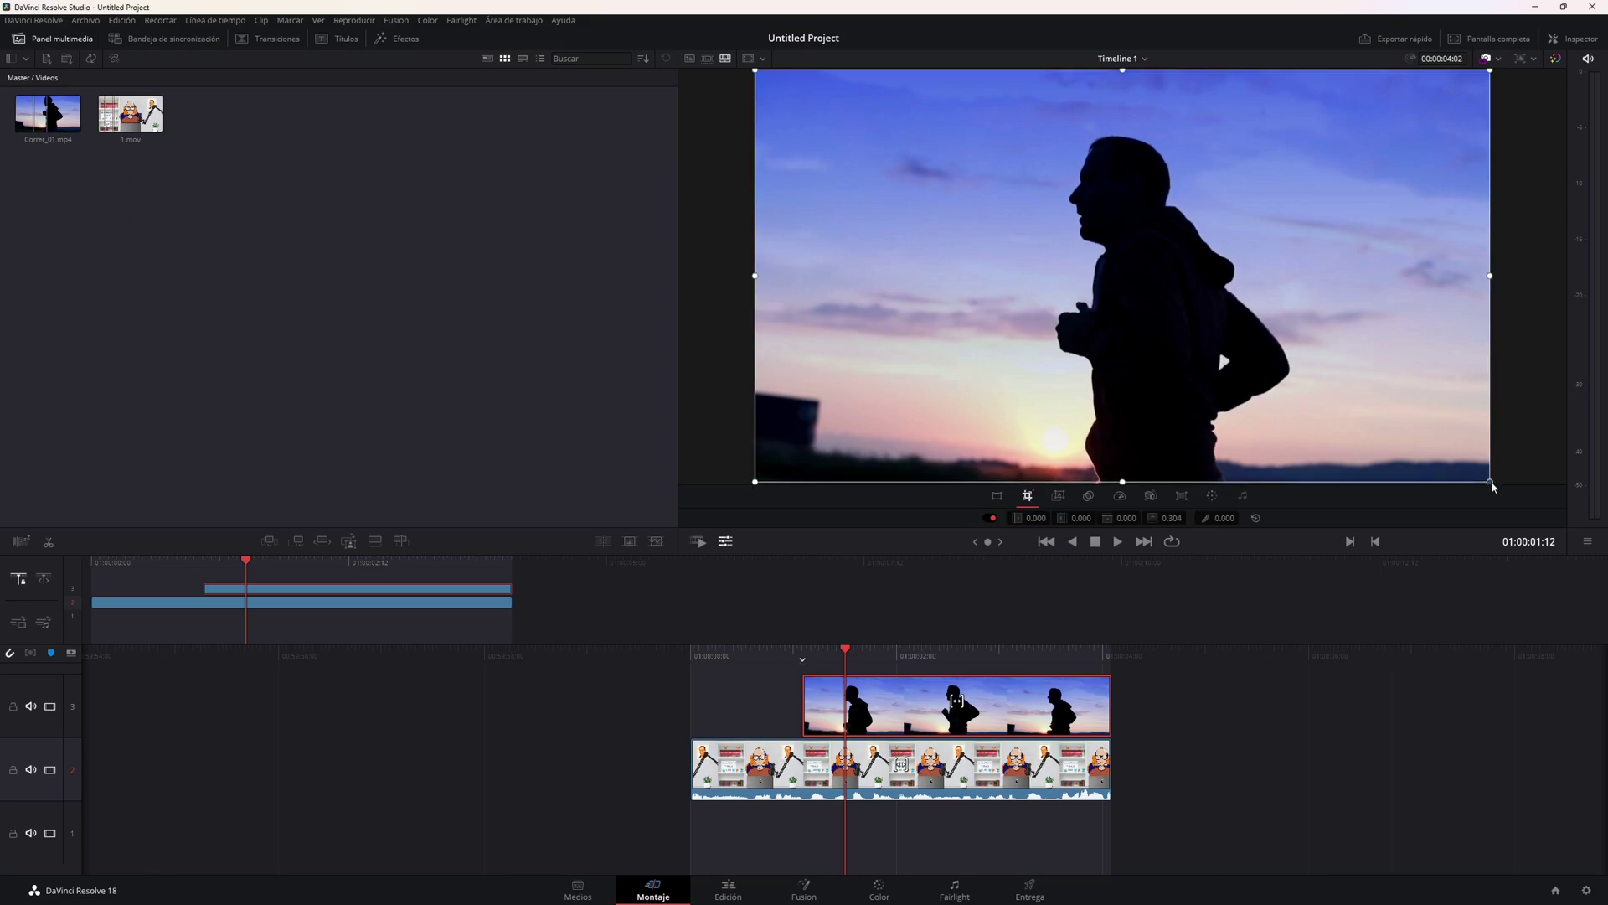
{"action": "left_click_drag", "start_coordinate": [1492, 486], "coordinate": [1299, 504]}
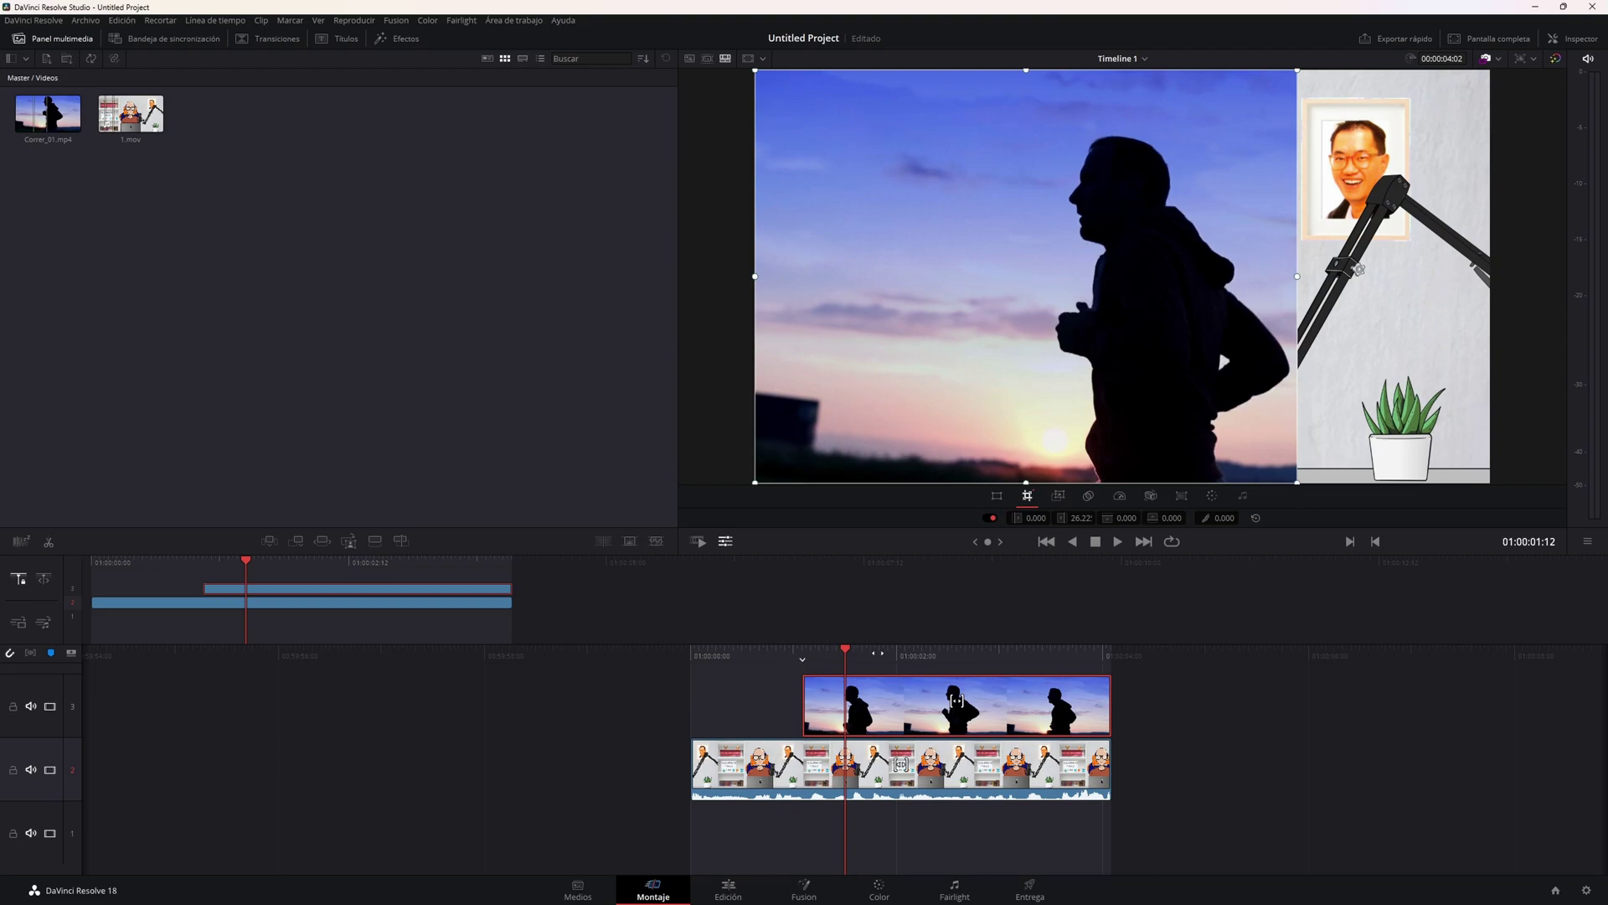
{"action": "key", "text": "space"}
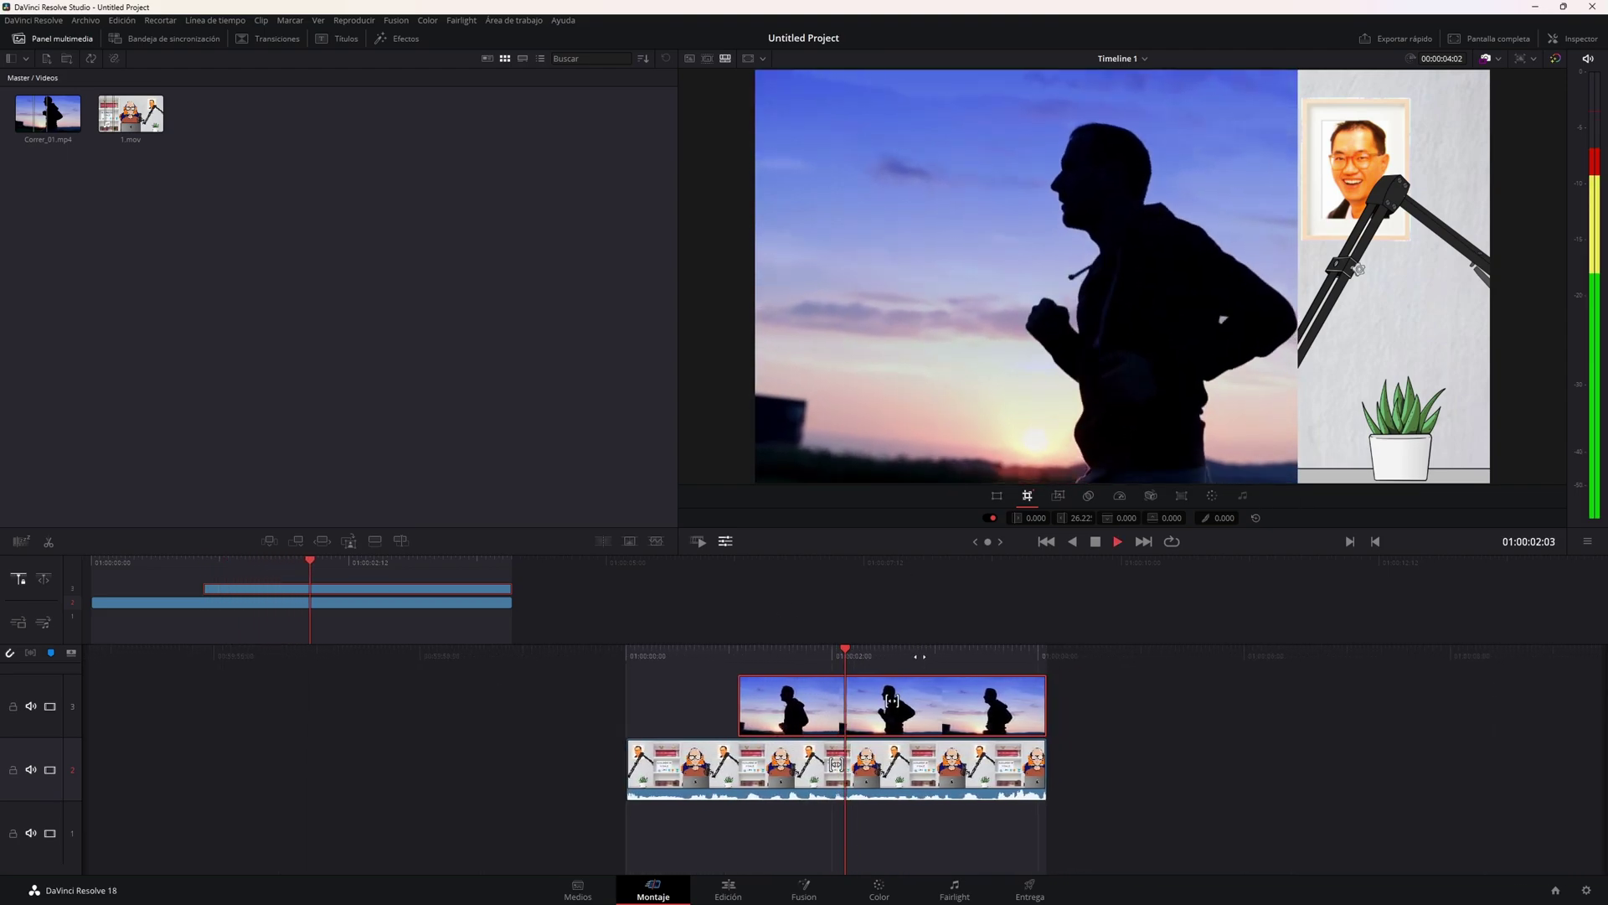
{"action": "key", "text": "space"}
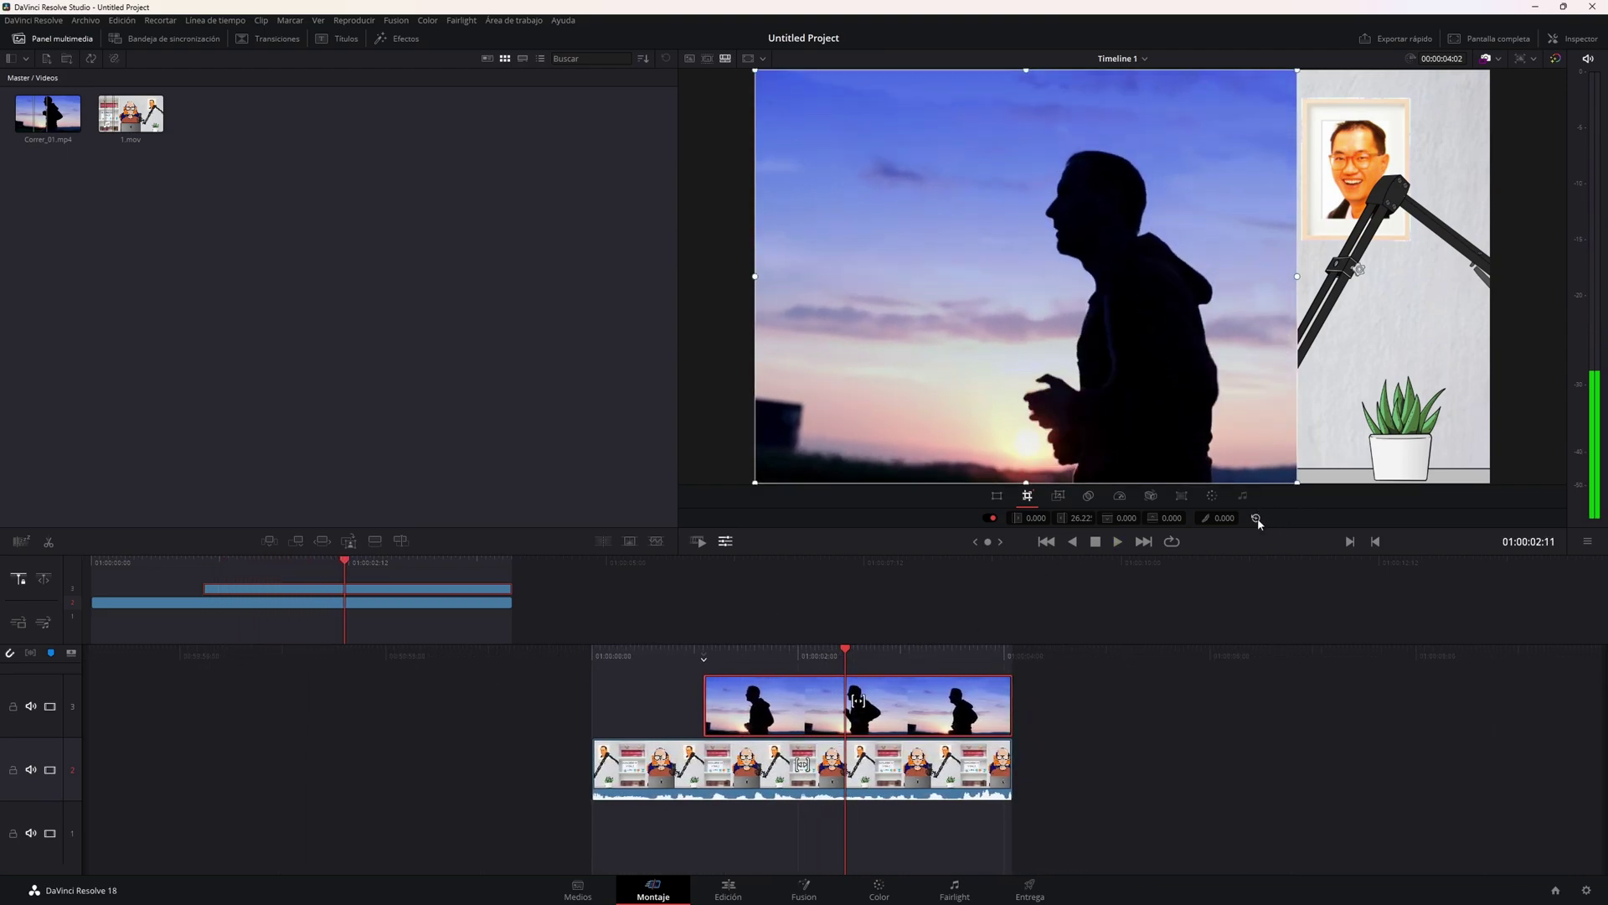
Enable Dynamic Zoom on the silhouette clip, reset its framing, and preview from 01:00:01:02.
{"action": "left_click", "coordinate": [1057, 495]}
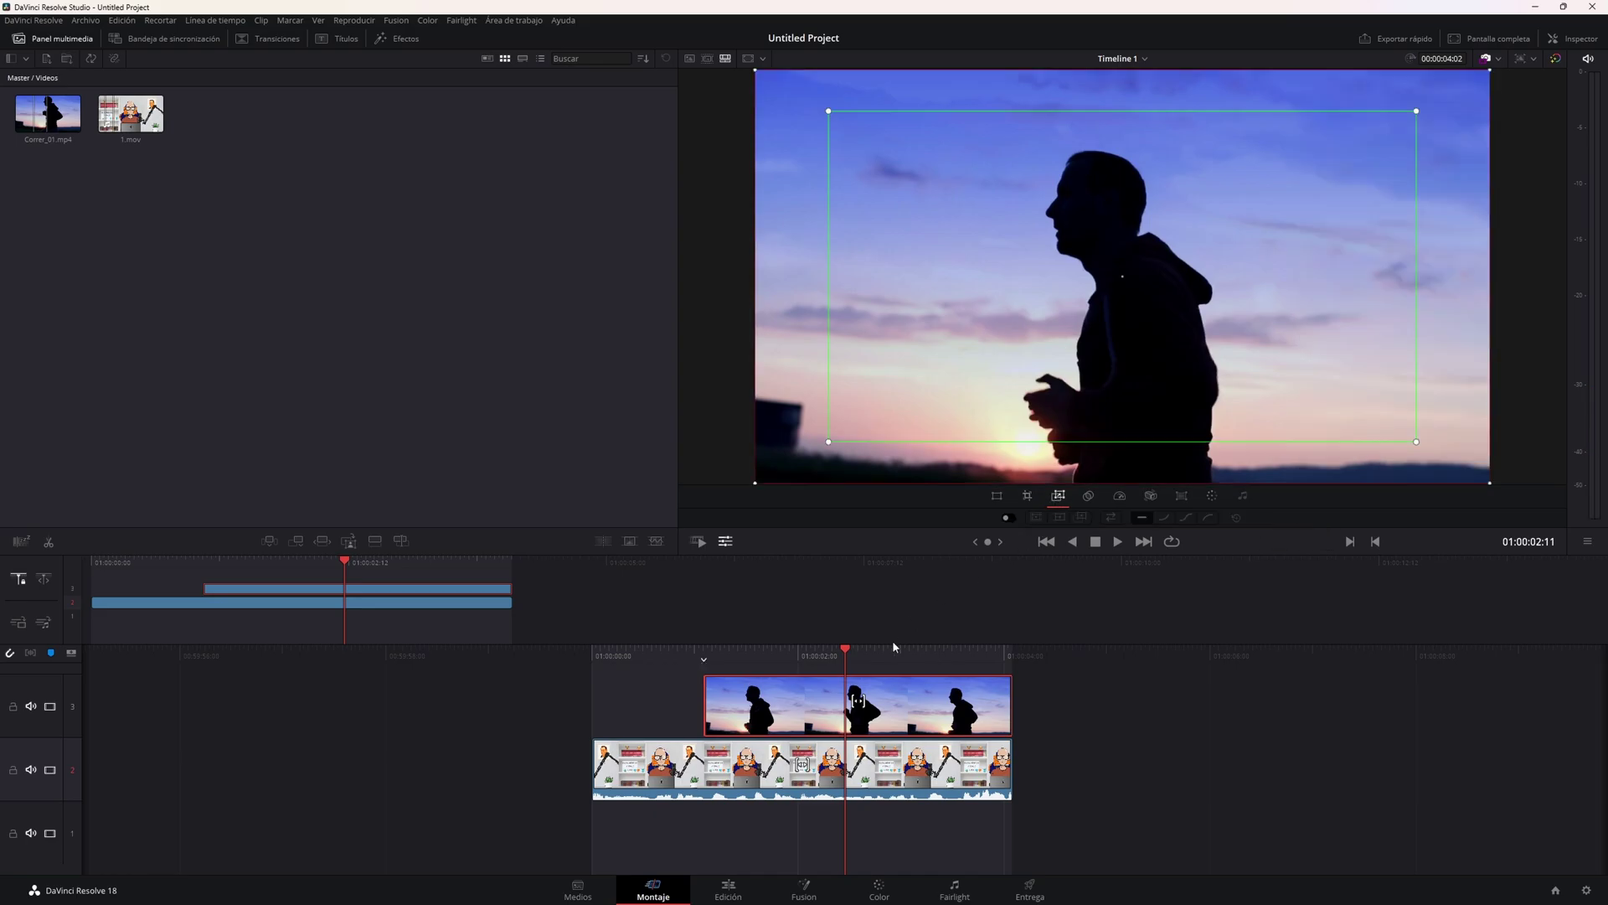
{"action": "left_click_drag", "start_coordinate": [892, 645], "coordinate": [1035, 645]}
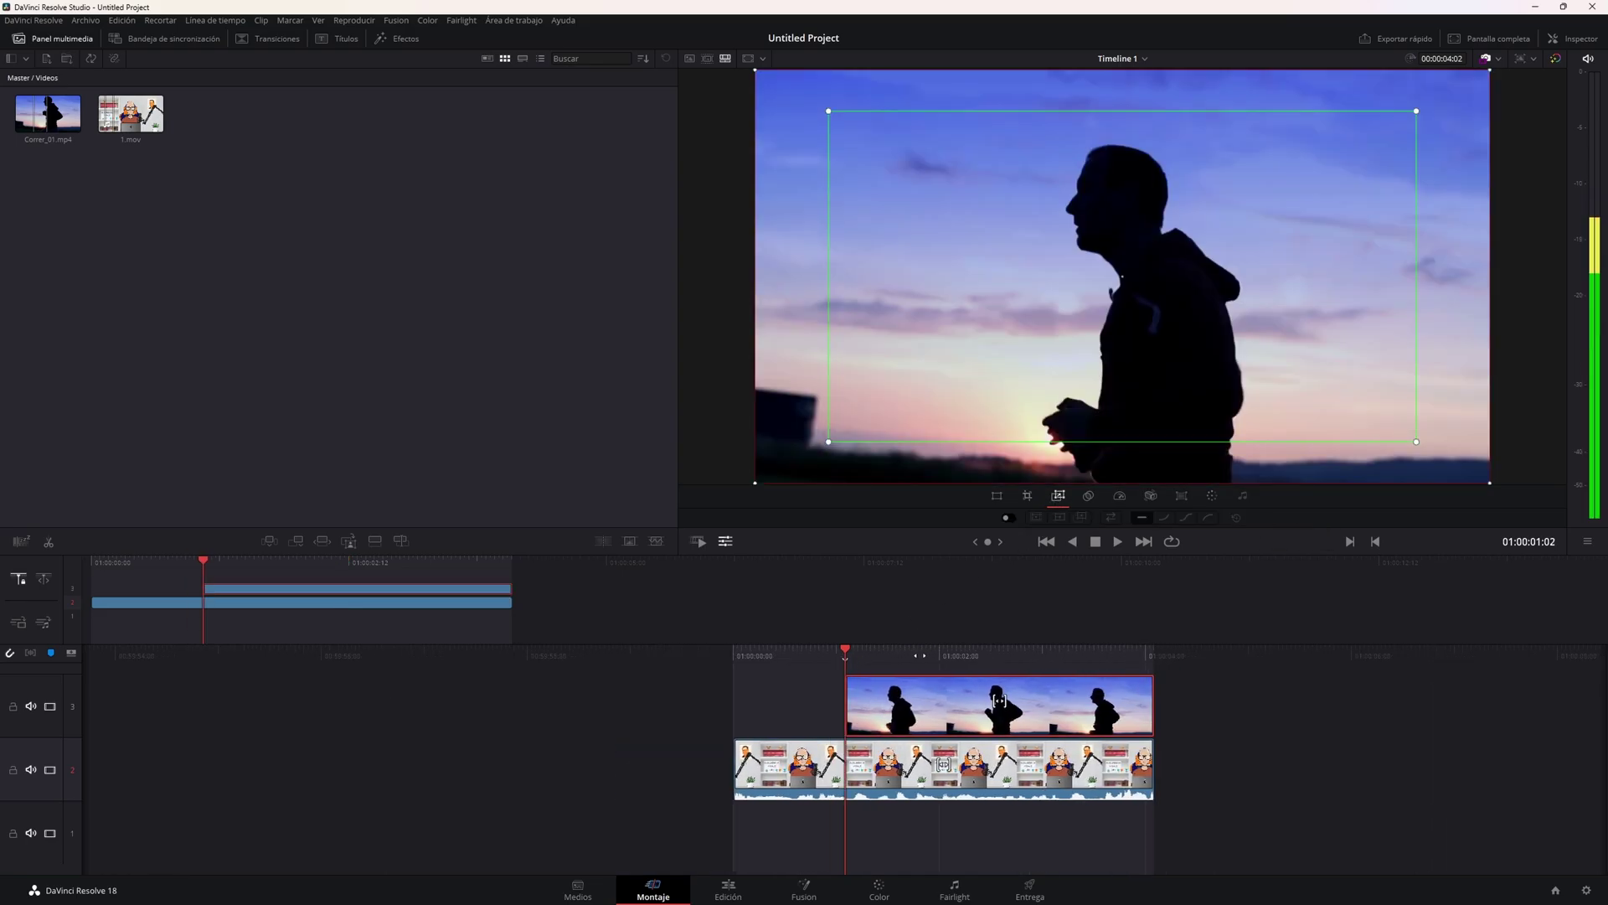
{"action": "left_click", "coordinate": [1036, 518]}
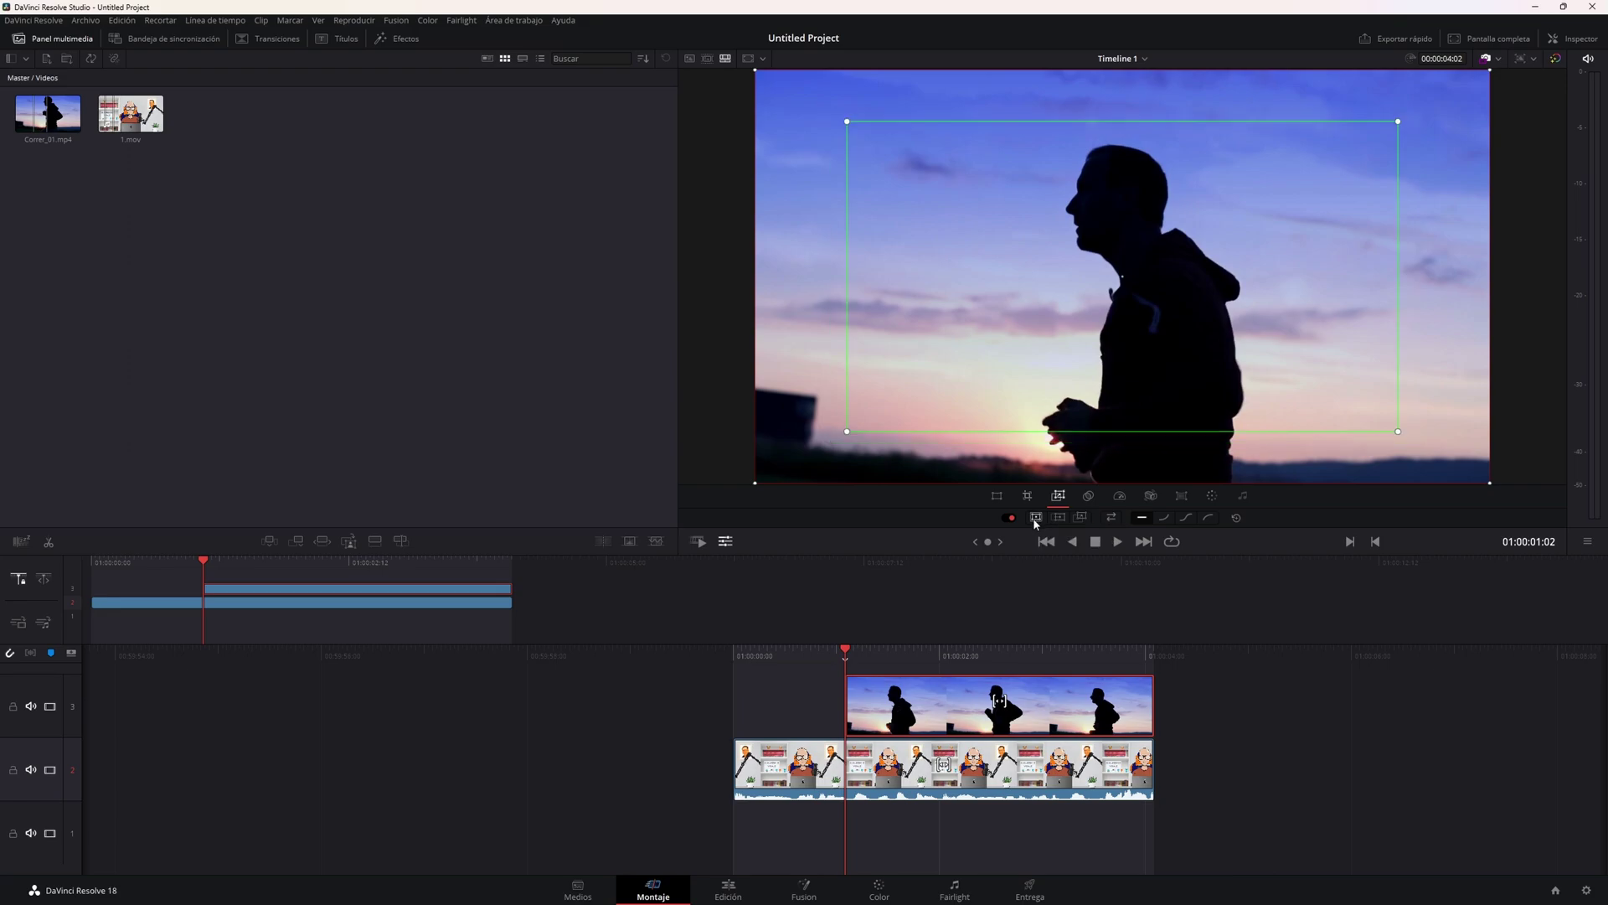
{"action": "key", "text": "space"}
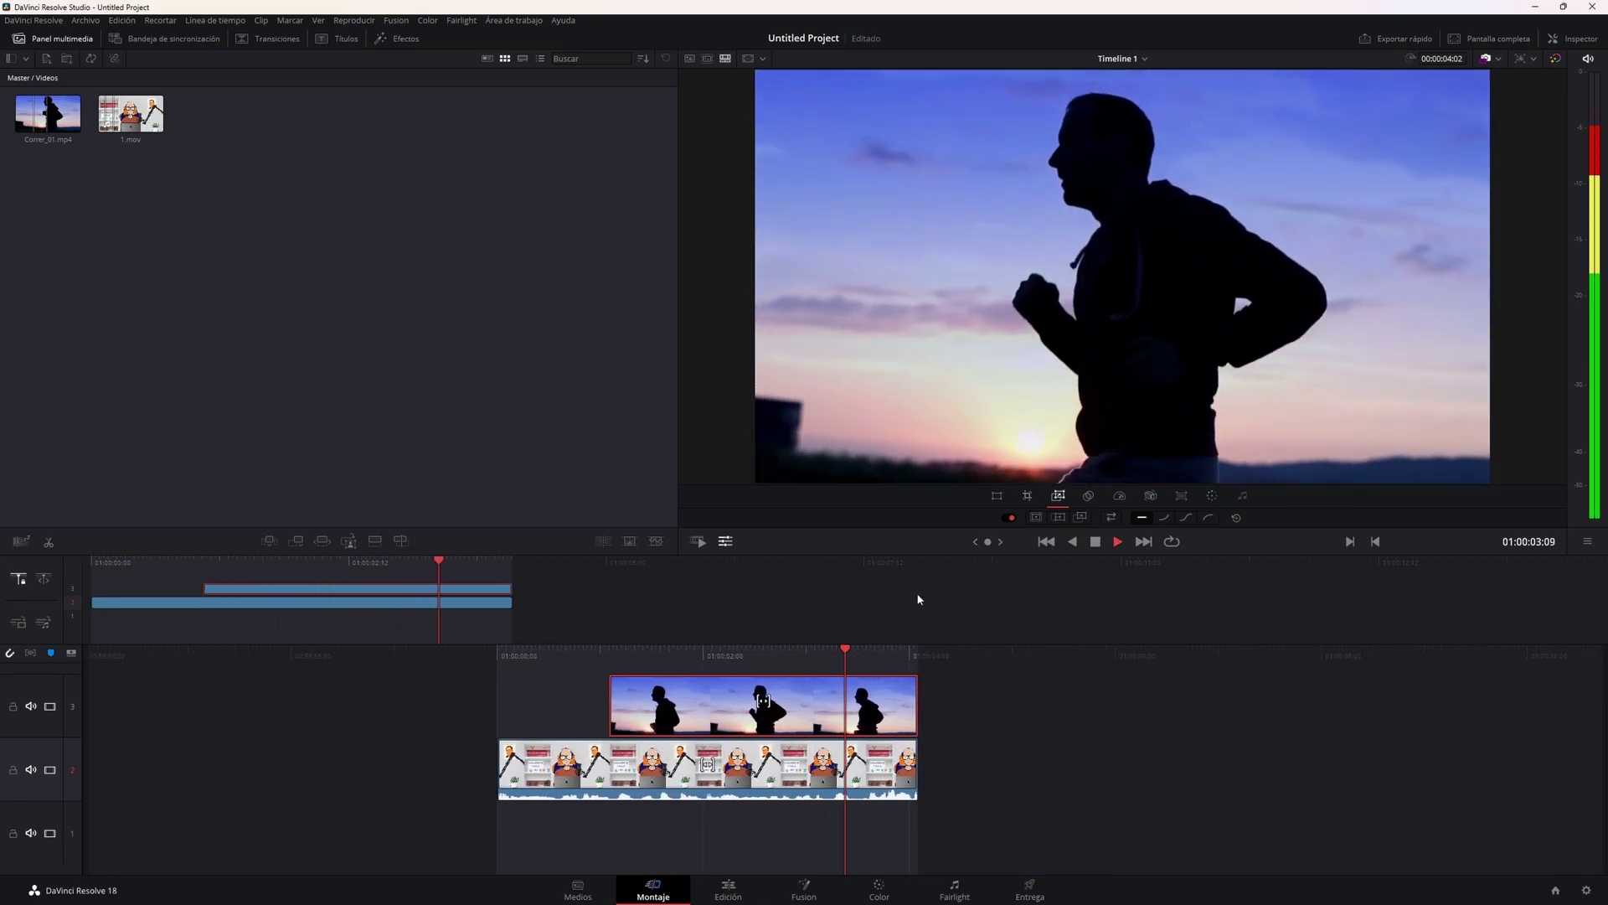
{"action": "key", "text": "space"}
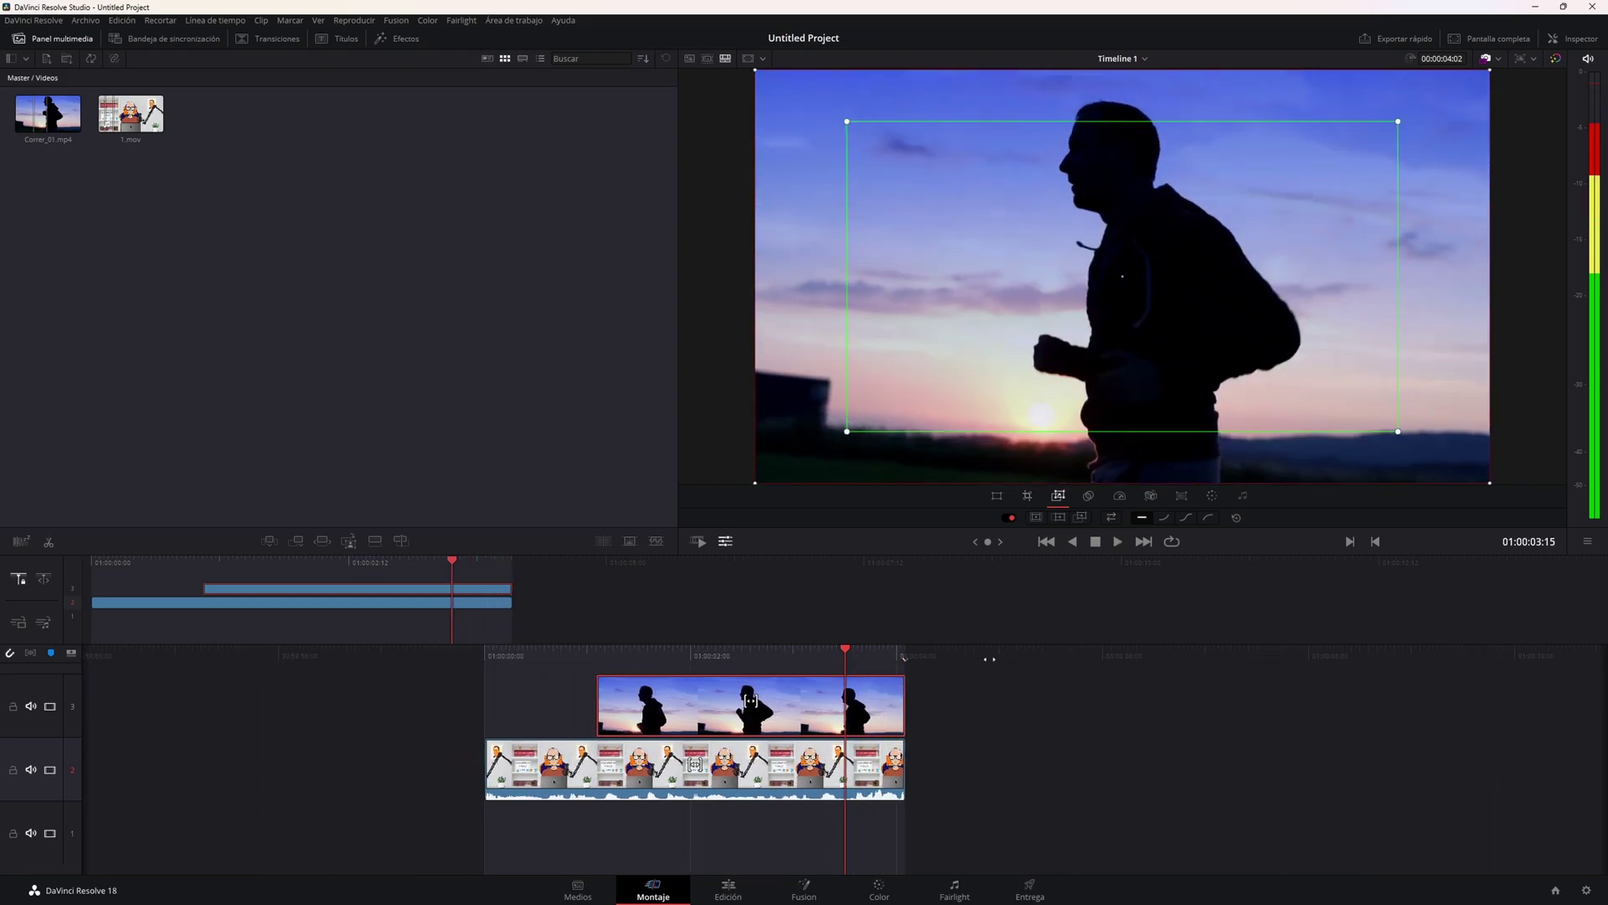
{"action": "key", "text": "space"}
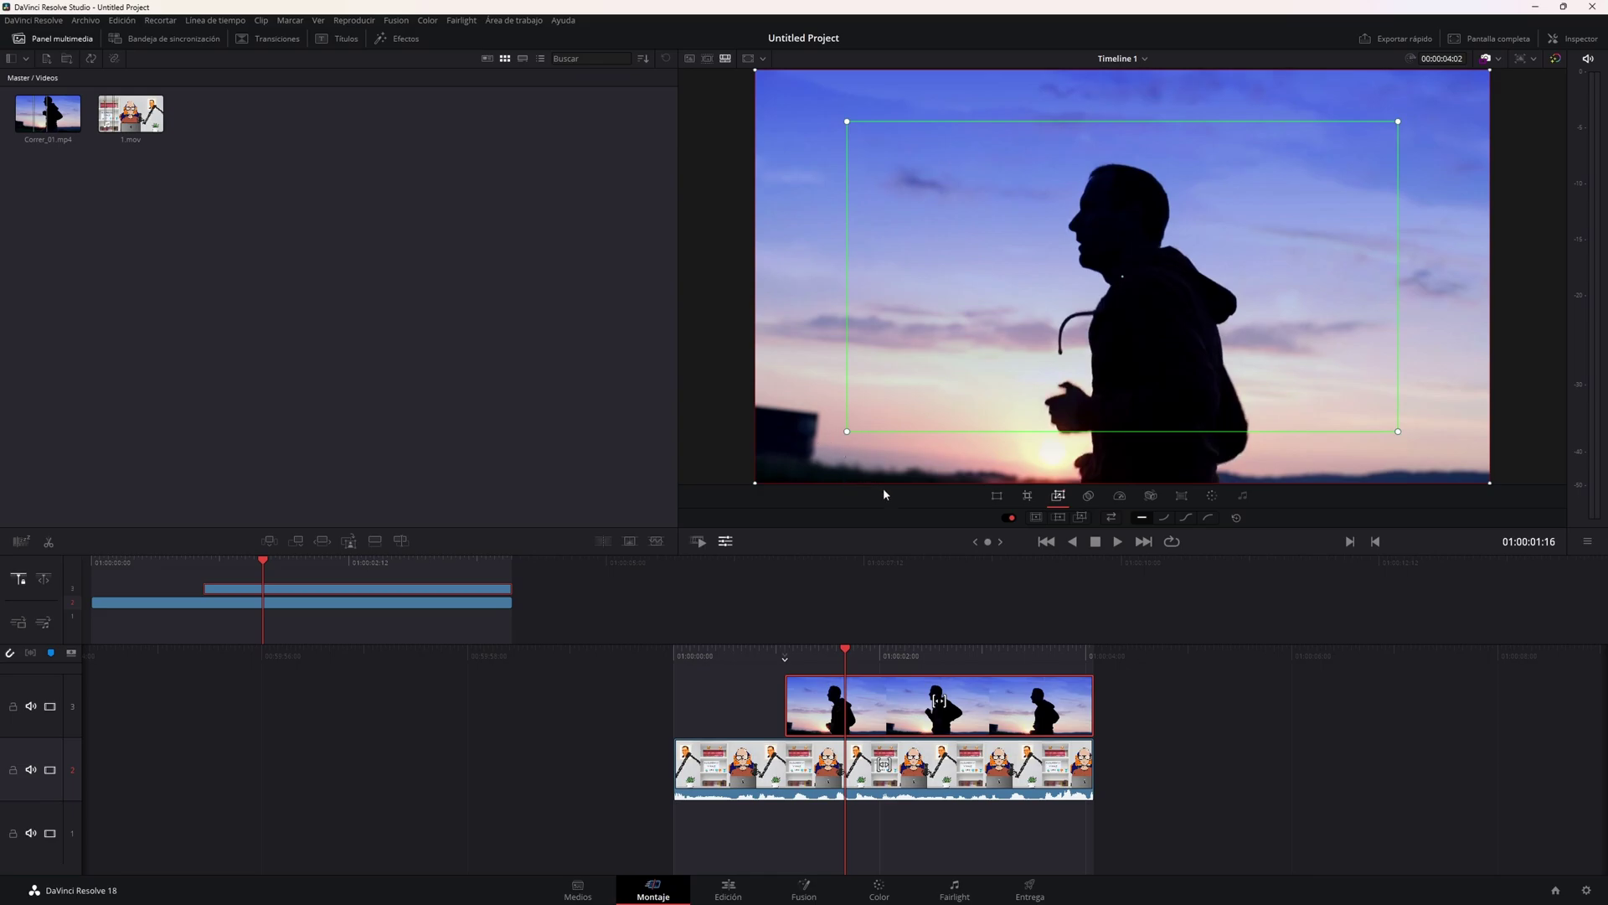
Shrink the zoom frame onto the runner's head and play back the push-in.
{"action": "left_click_drag", "start_coordinate": [1033, 670], "coordinate": [1092, 670]}
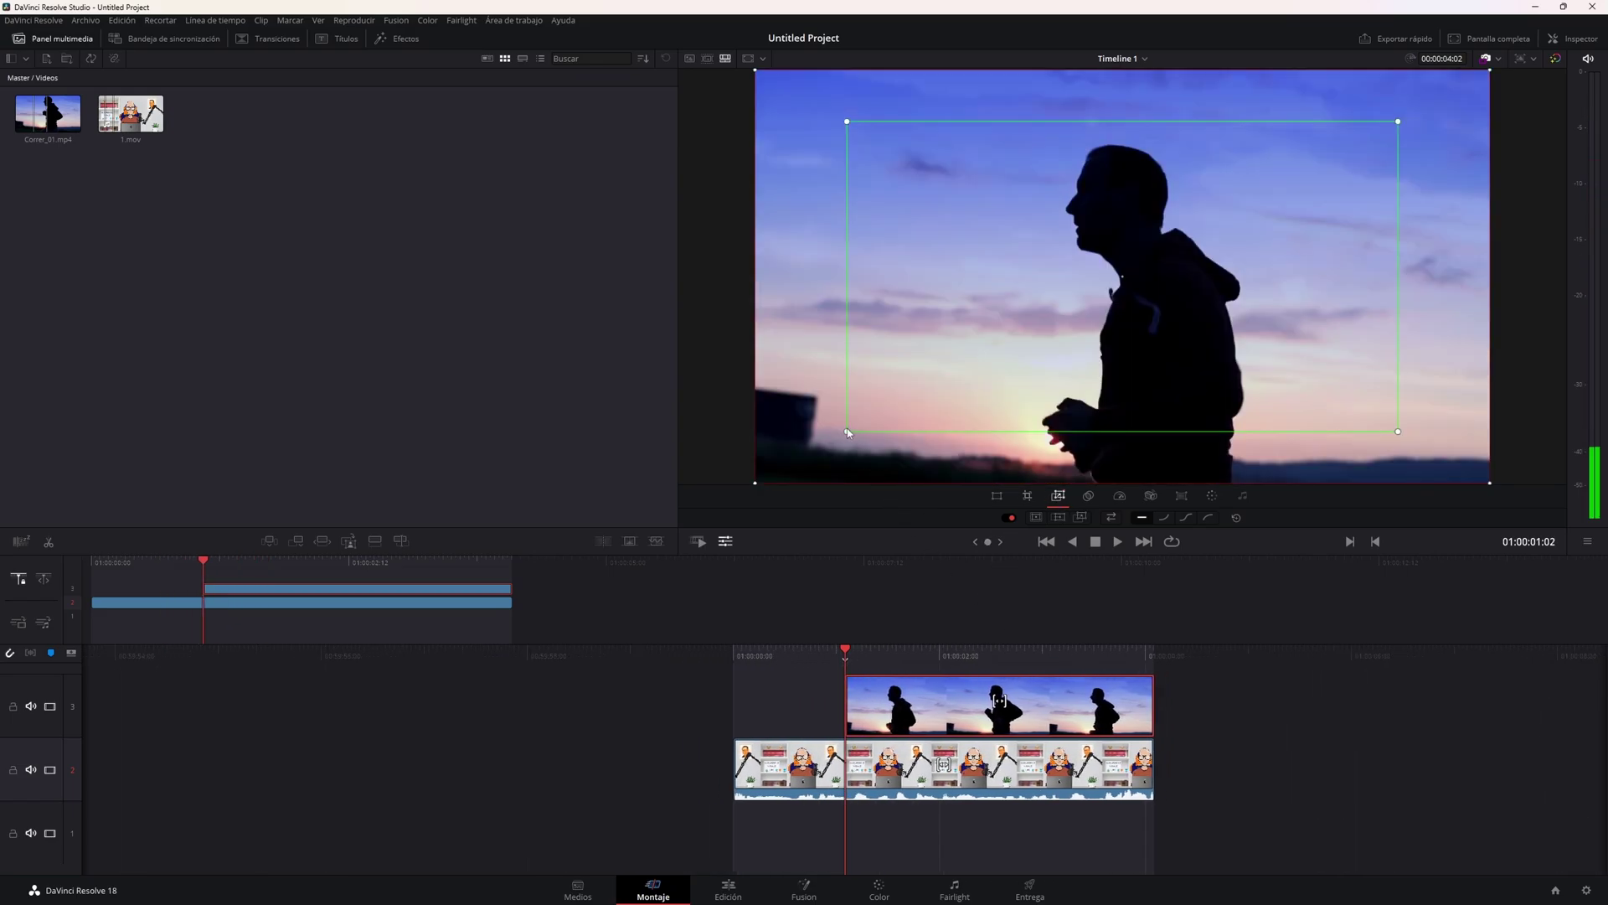
{"action": "left_click_drag", "start_coordinate": [846, 430], "coordinate": [976, 310]}
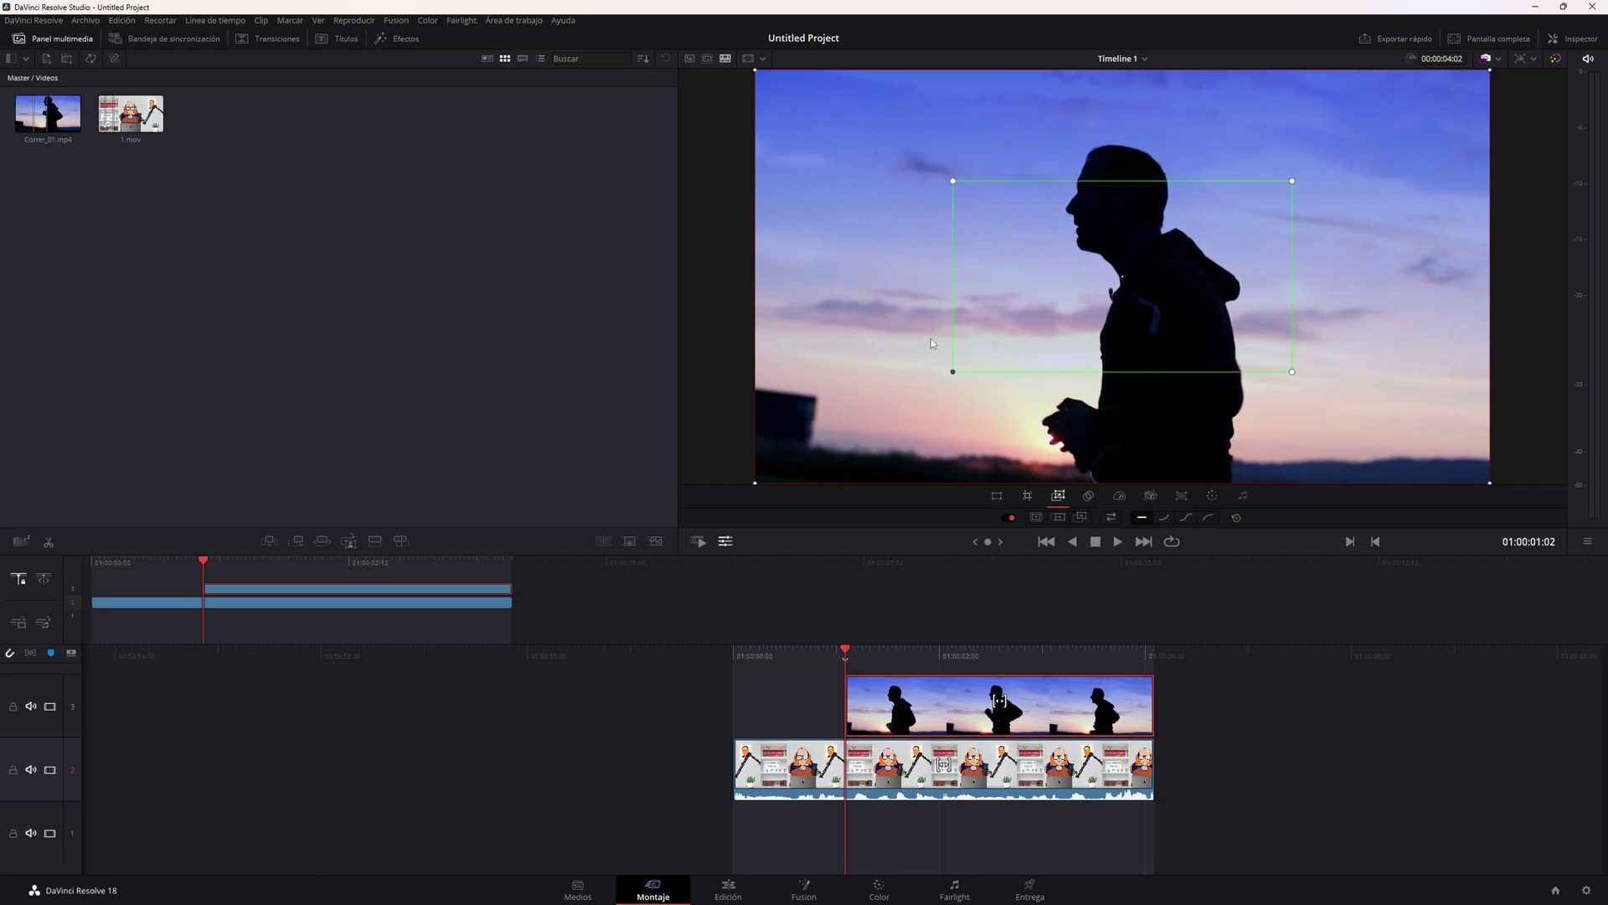
{"action": "left_click_drag", "start_coordinate": [1126, 265], "coordinate": [1121, 208]}
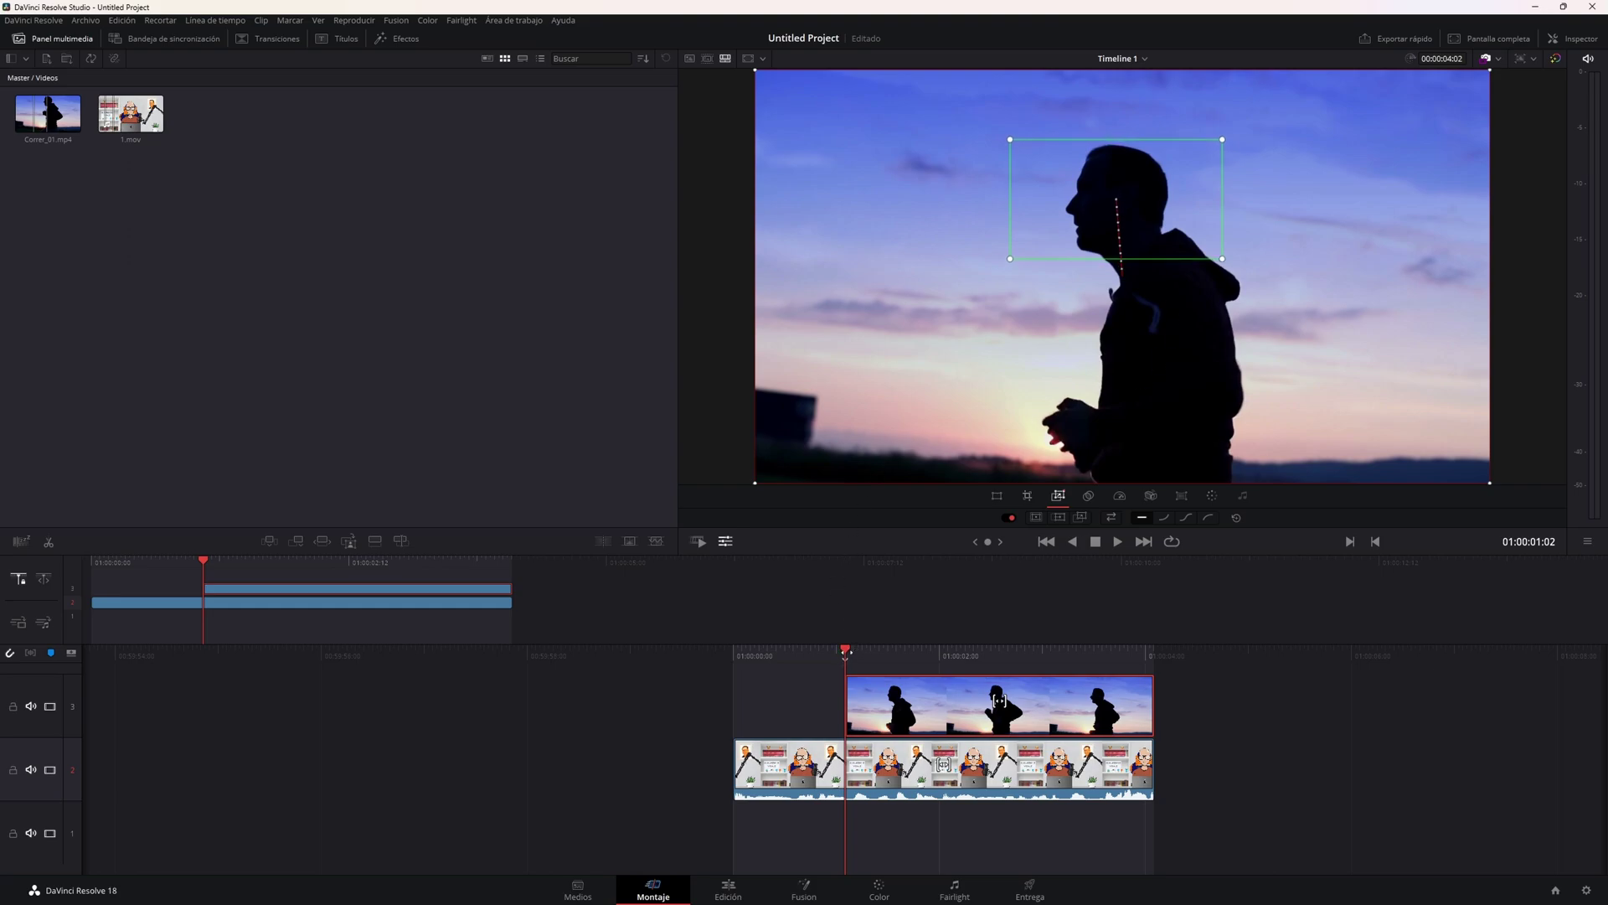
{"action": "left_click", "coordinate": [845, 654]}
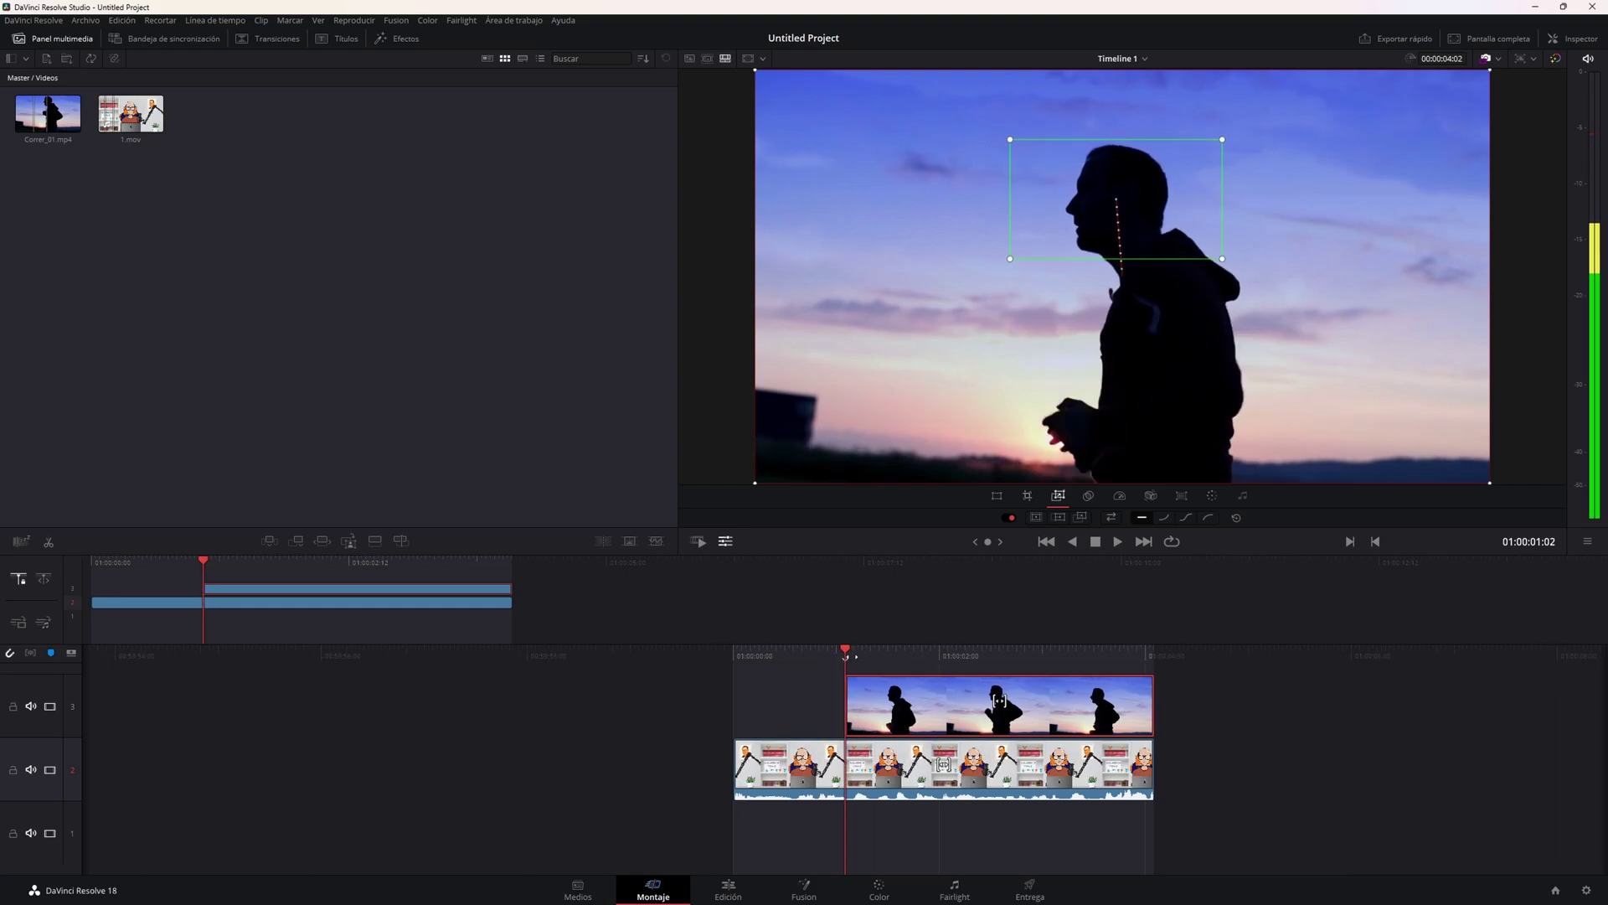
{"action": "key", "text": "space"}
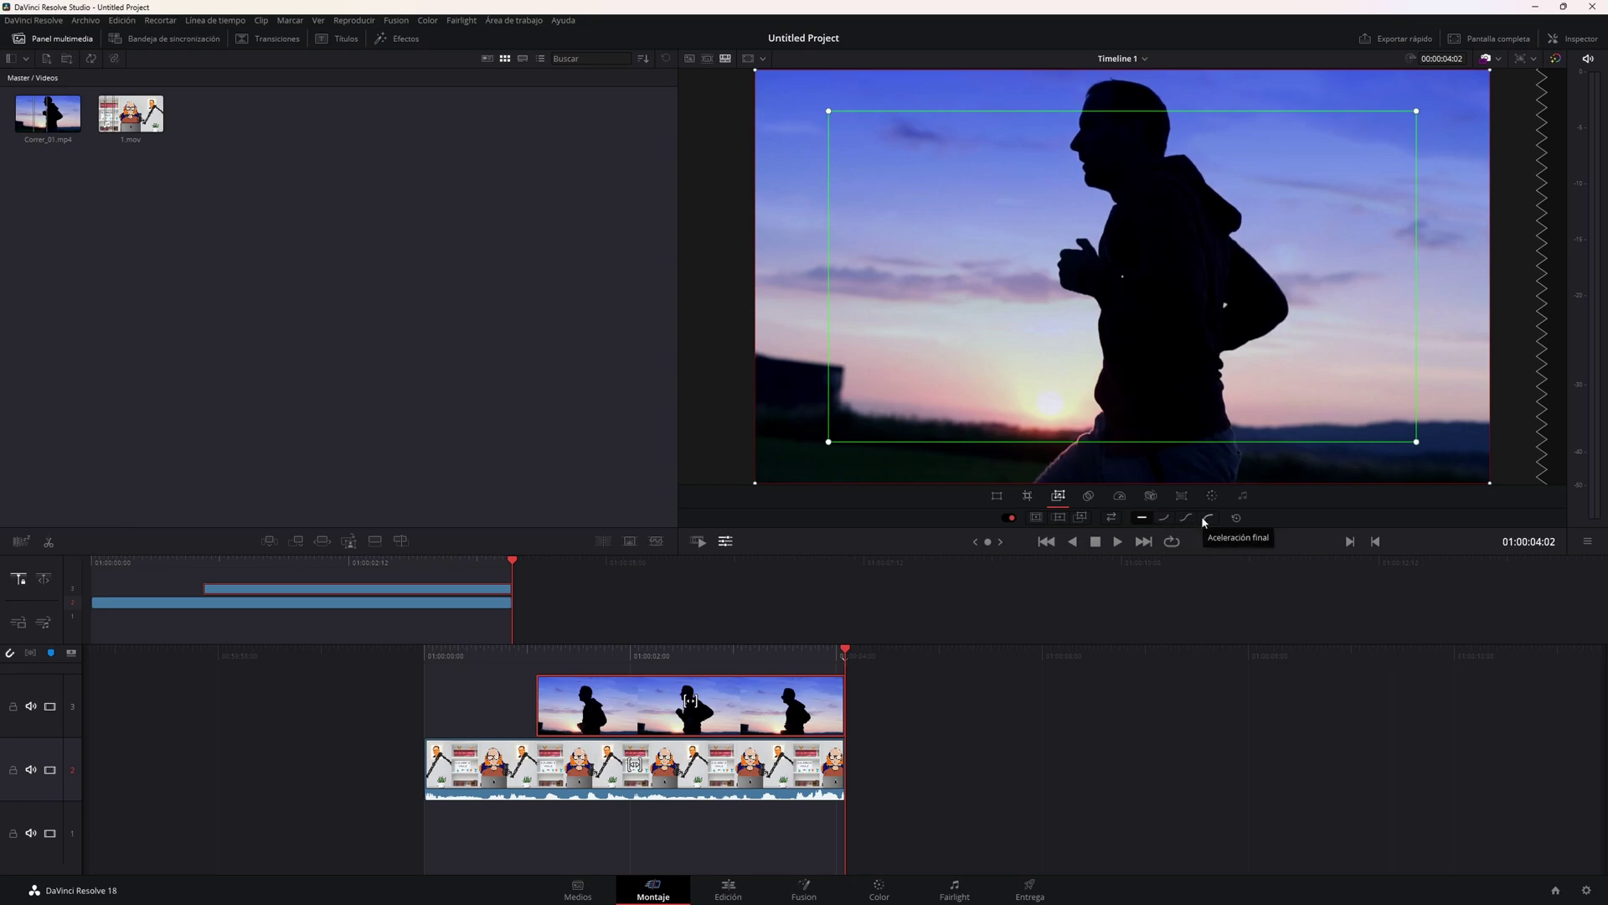
{"action": "left_click", "coordinate": [1085, 497]}
Lower the silhouette clip's opacity to blend it with the presenter, then restore full opacity.
{"action": "key", "text": "j"}
{"action": "key", "text": "j"}
{"action": "key", "text": "k"}
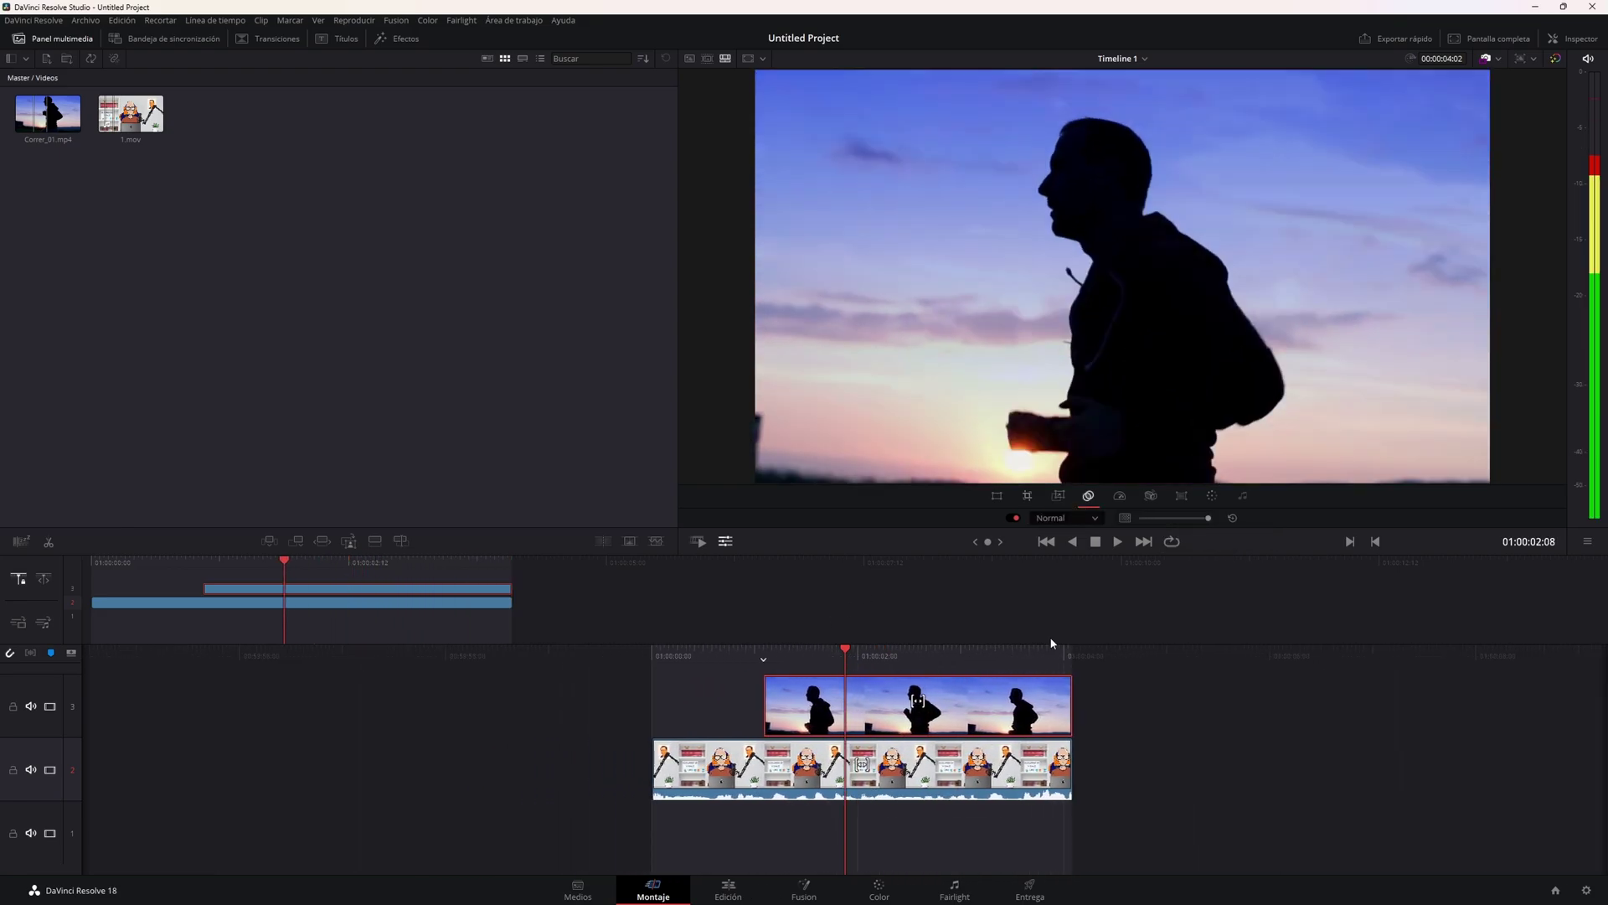
{"action": "left_click_drag", "start_coordinate": [1208, 518], "coordinate": [1166, 523]}
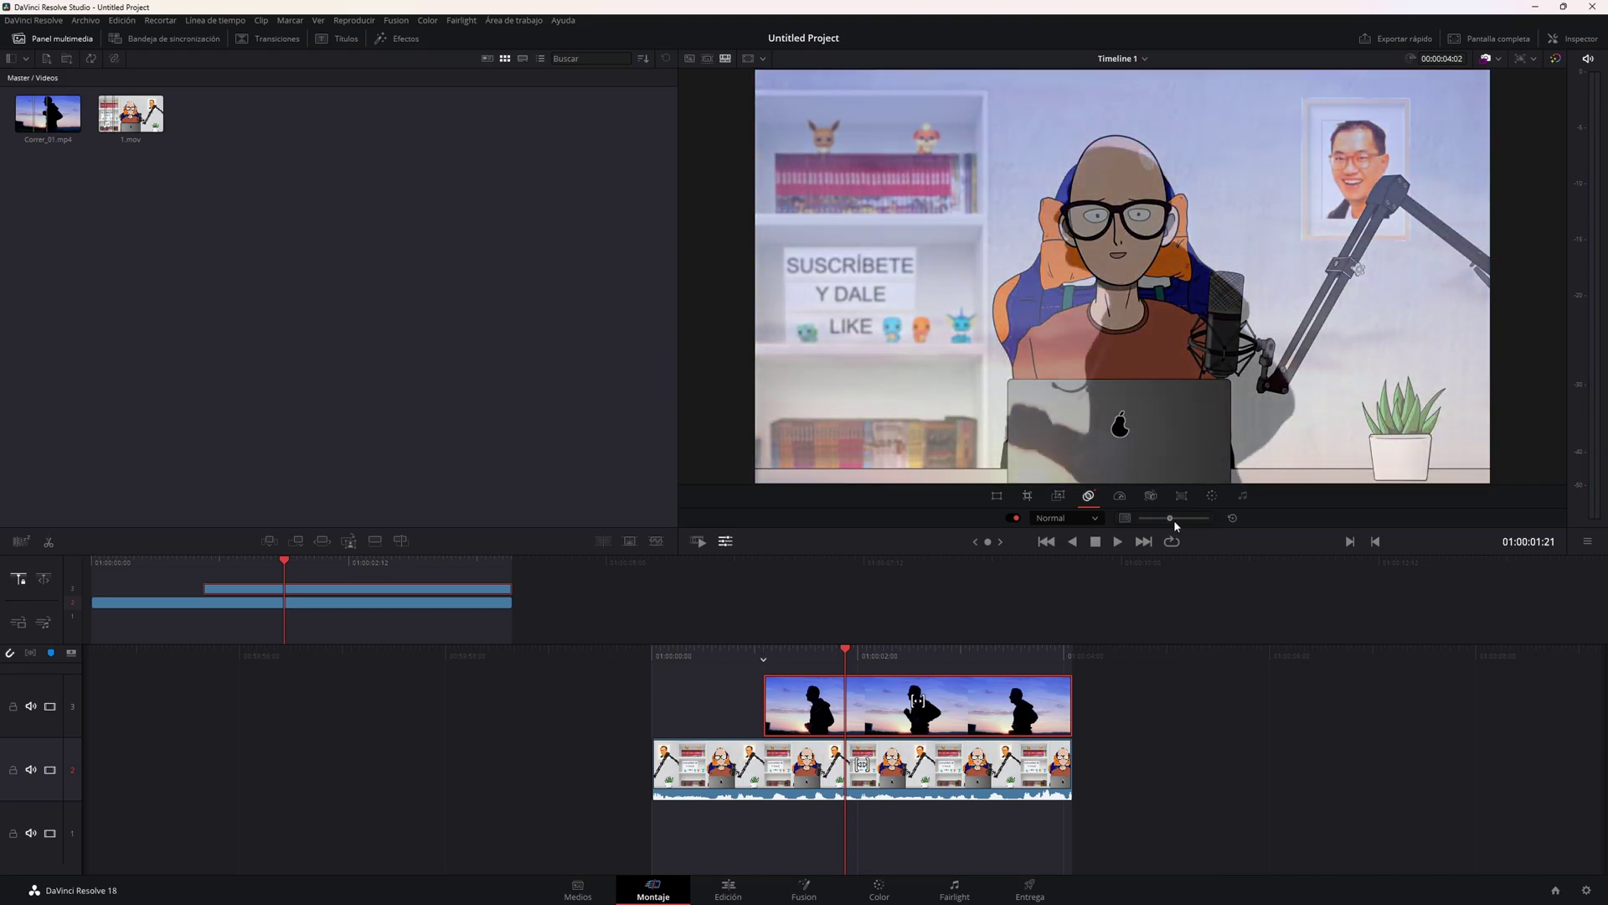
{"action": "left_click_drag", "start_coordinate": [1165, 522], "coordinate": [1216, 515]}
Try speeding the silhouette clip up to about 23.43, then return it to normal speed.
{"action": "left_click", "coordinate": [1119, 495]}
{"action": "left_click_drag", "start_coordinate": [893, 658], "coordinate": [975, 658]}
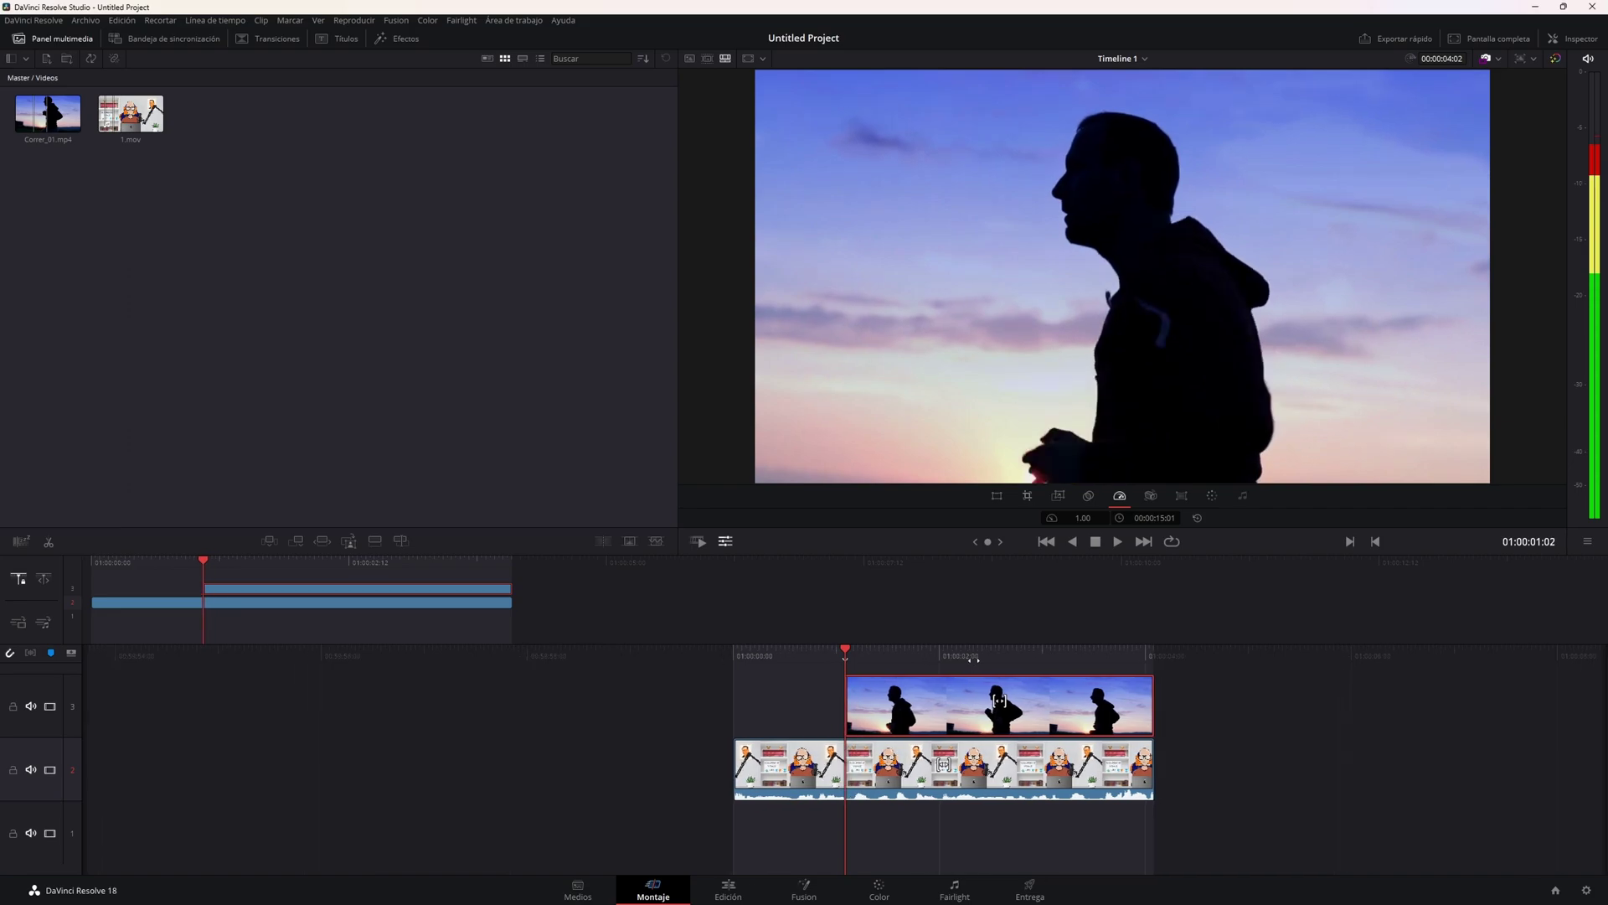
{"action": "left_click_drag", "start_coordinate": [1083, 518], "coordinate": [1114, 518]}
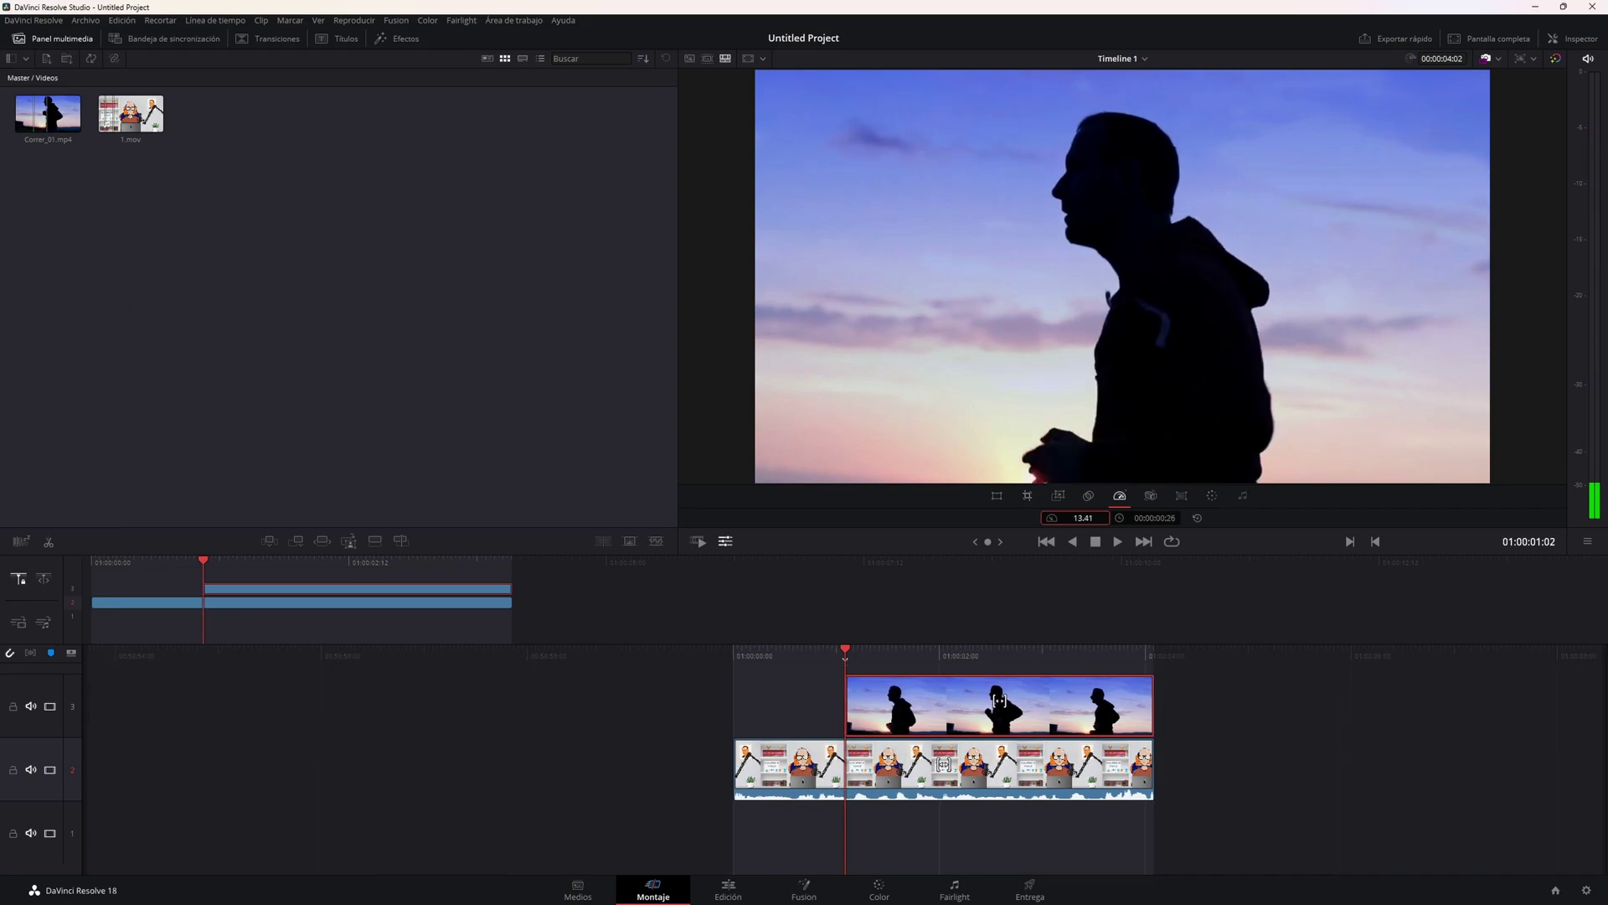
{"action": "left_click_drag", "start_coordinate": [1083, 517], "coordinate": [1122, 517]}
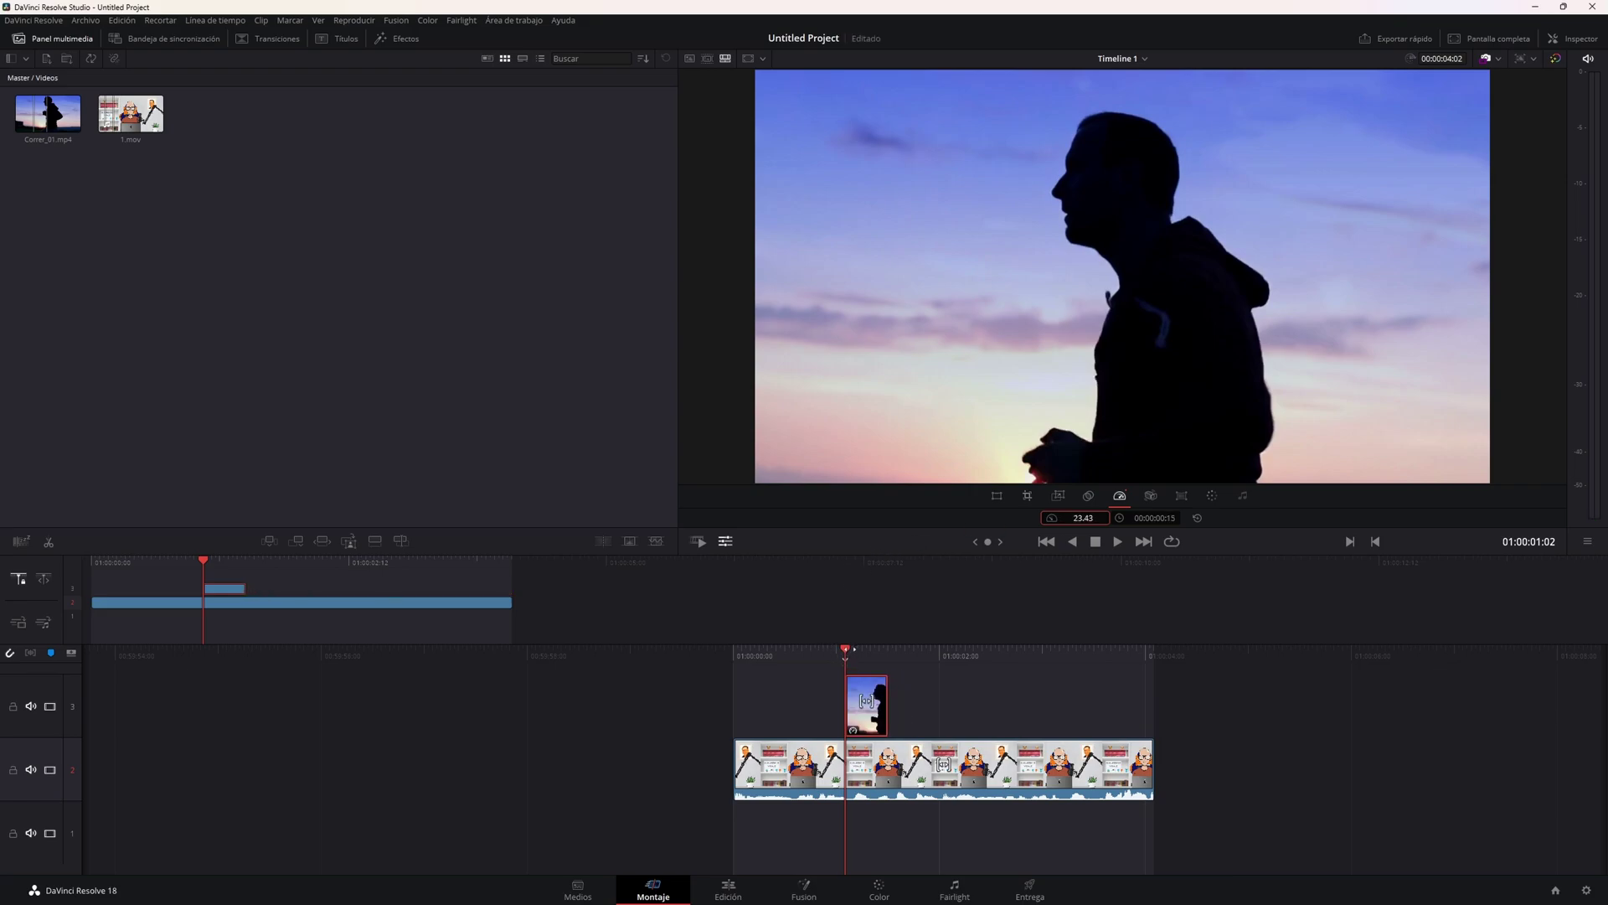
{"action": "left_click_drag", "start_coordinate": [854, 649], "coordinate": [996, 654]}
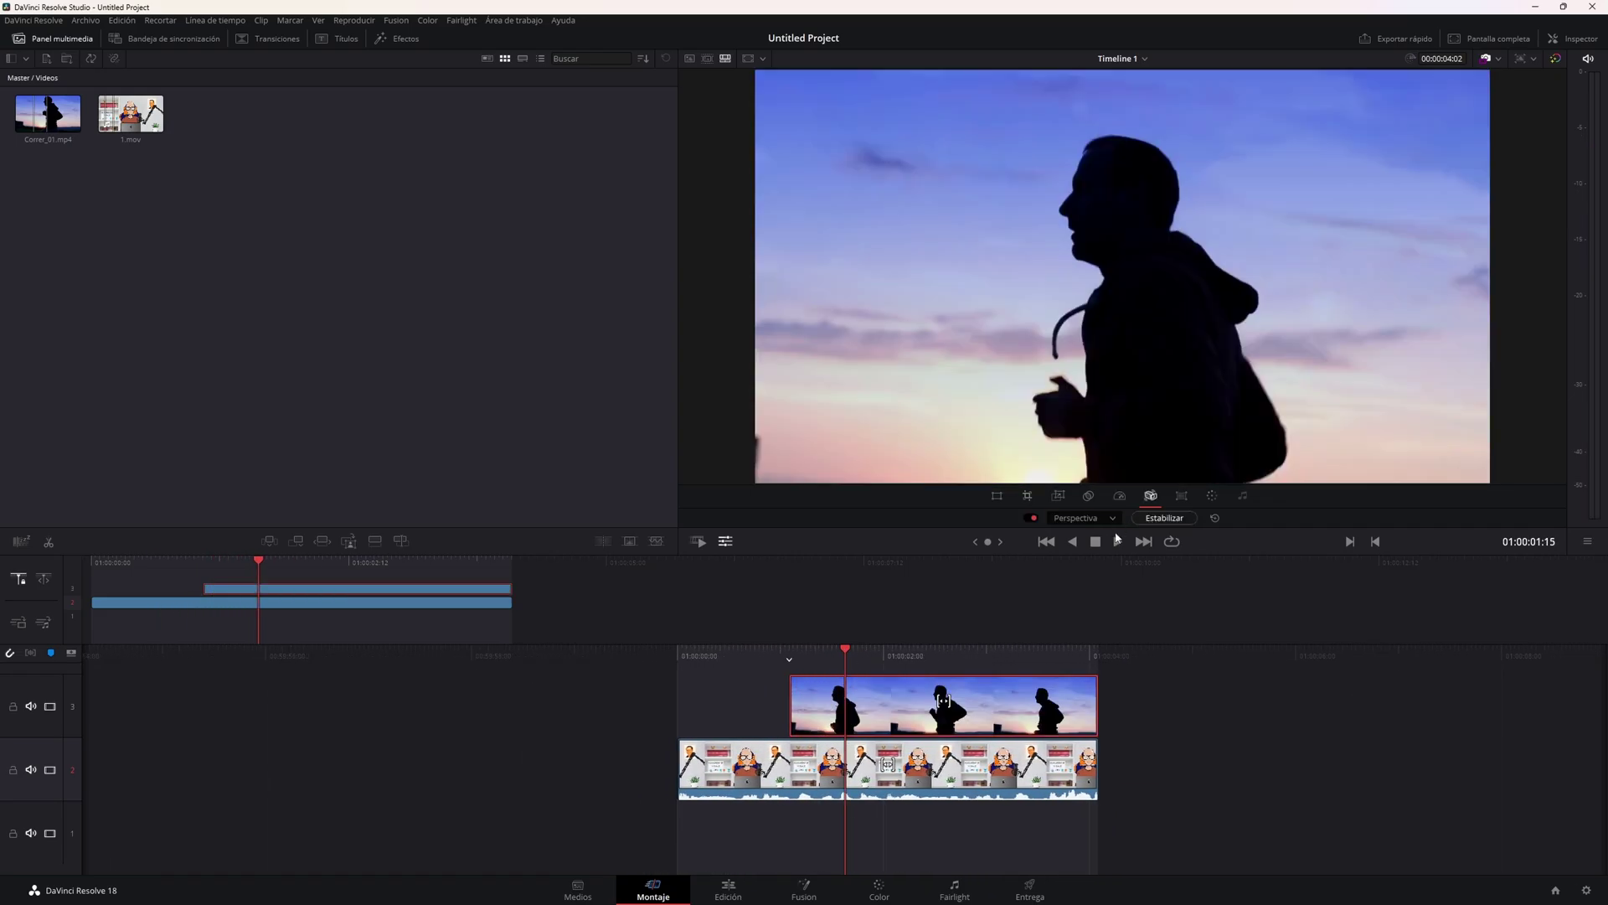
{"action": "left_click", "coordinate": [1162, 518]}
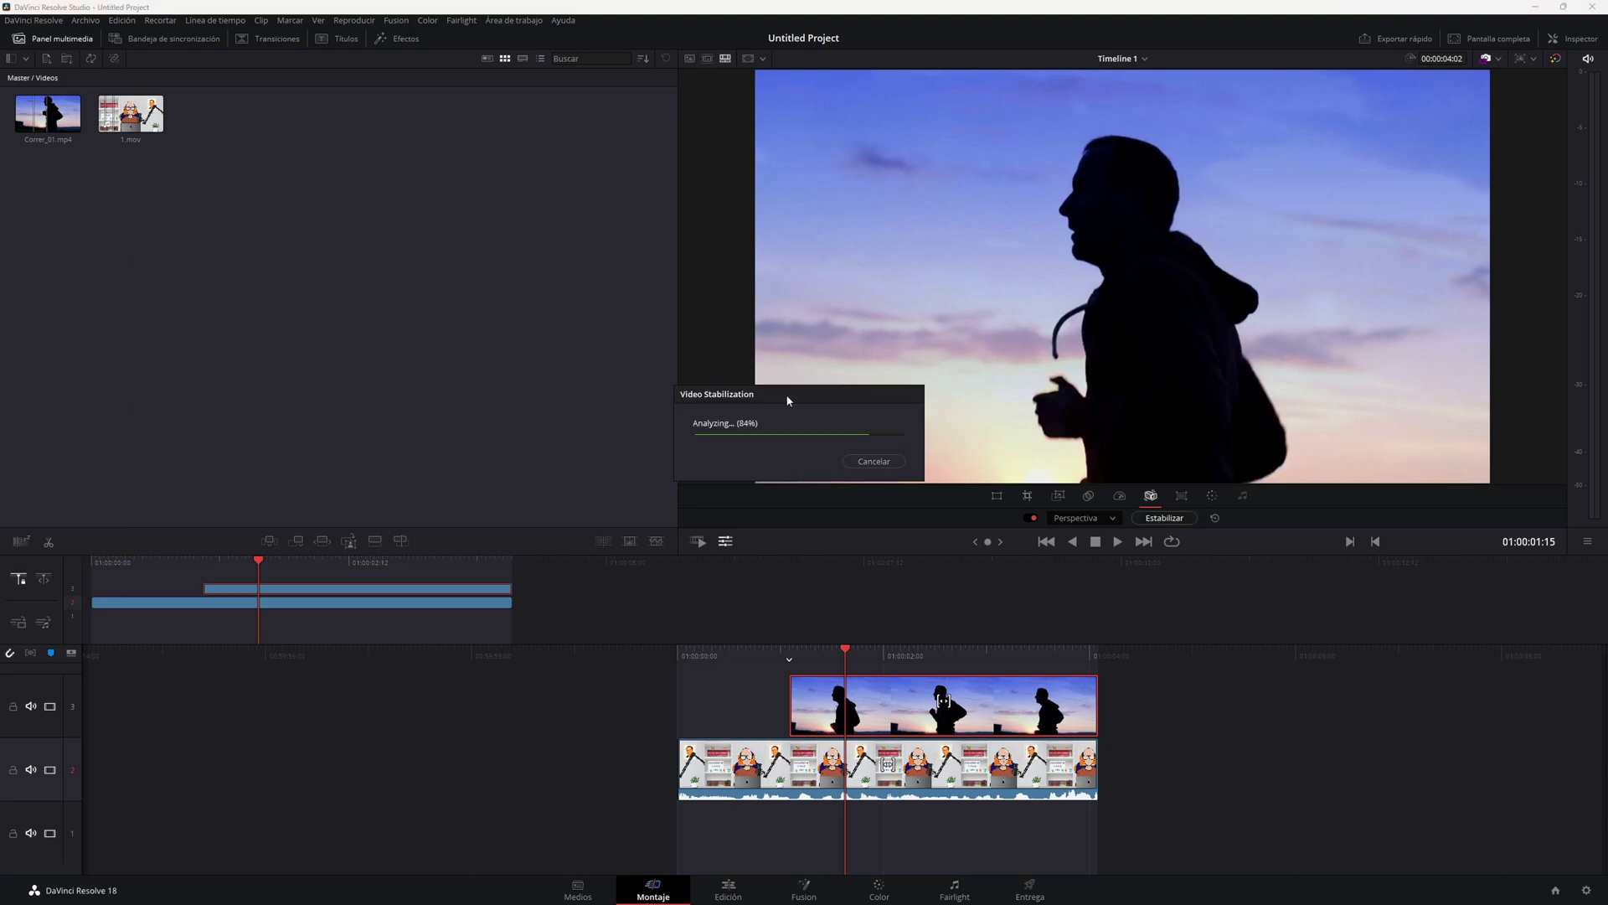
{"action": "key", "text": "space"}
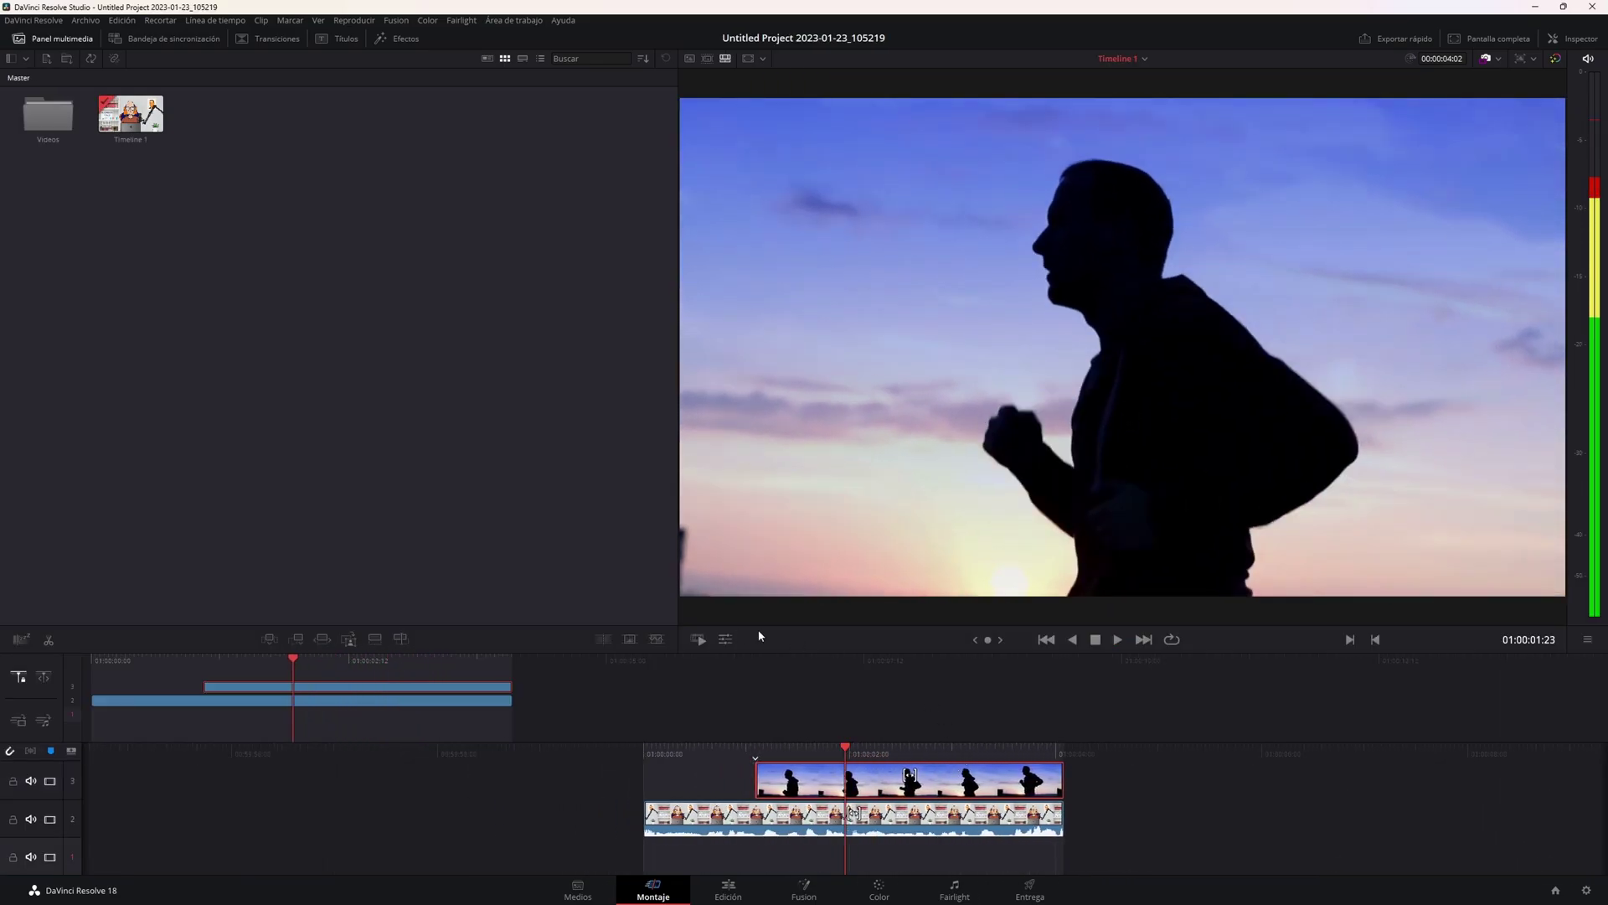
{"action": "left_click", "coordinate": [726, 639]}
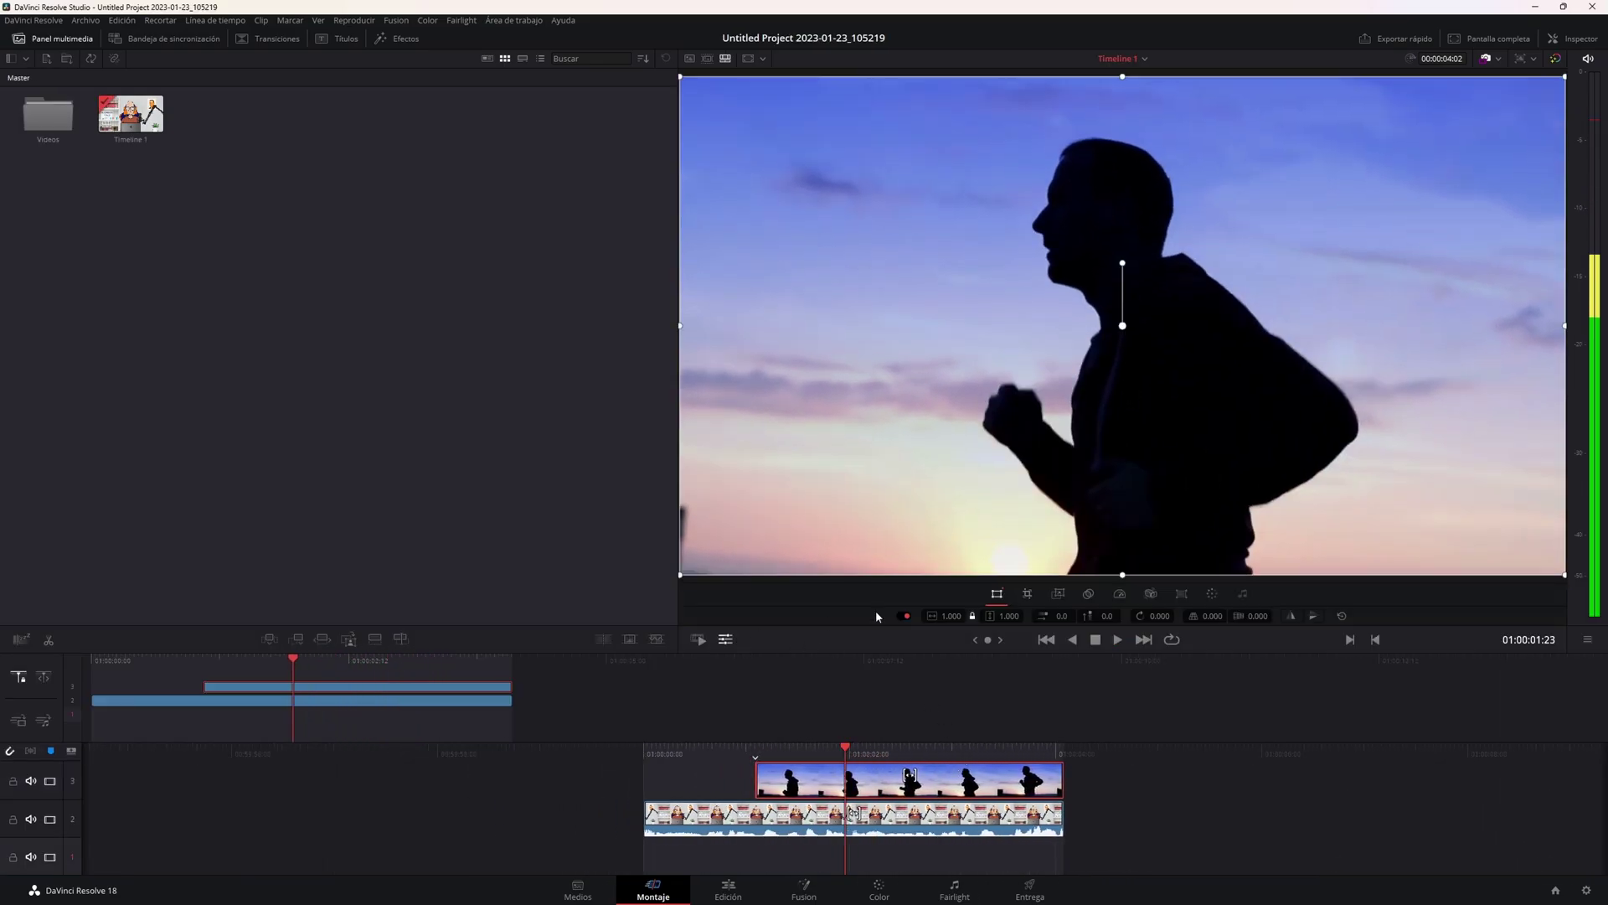
{"action": "left_click", "coordinate": [1151, 594]}
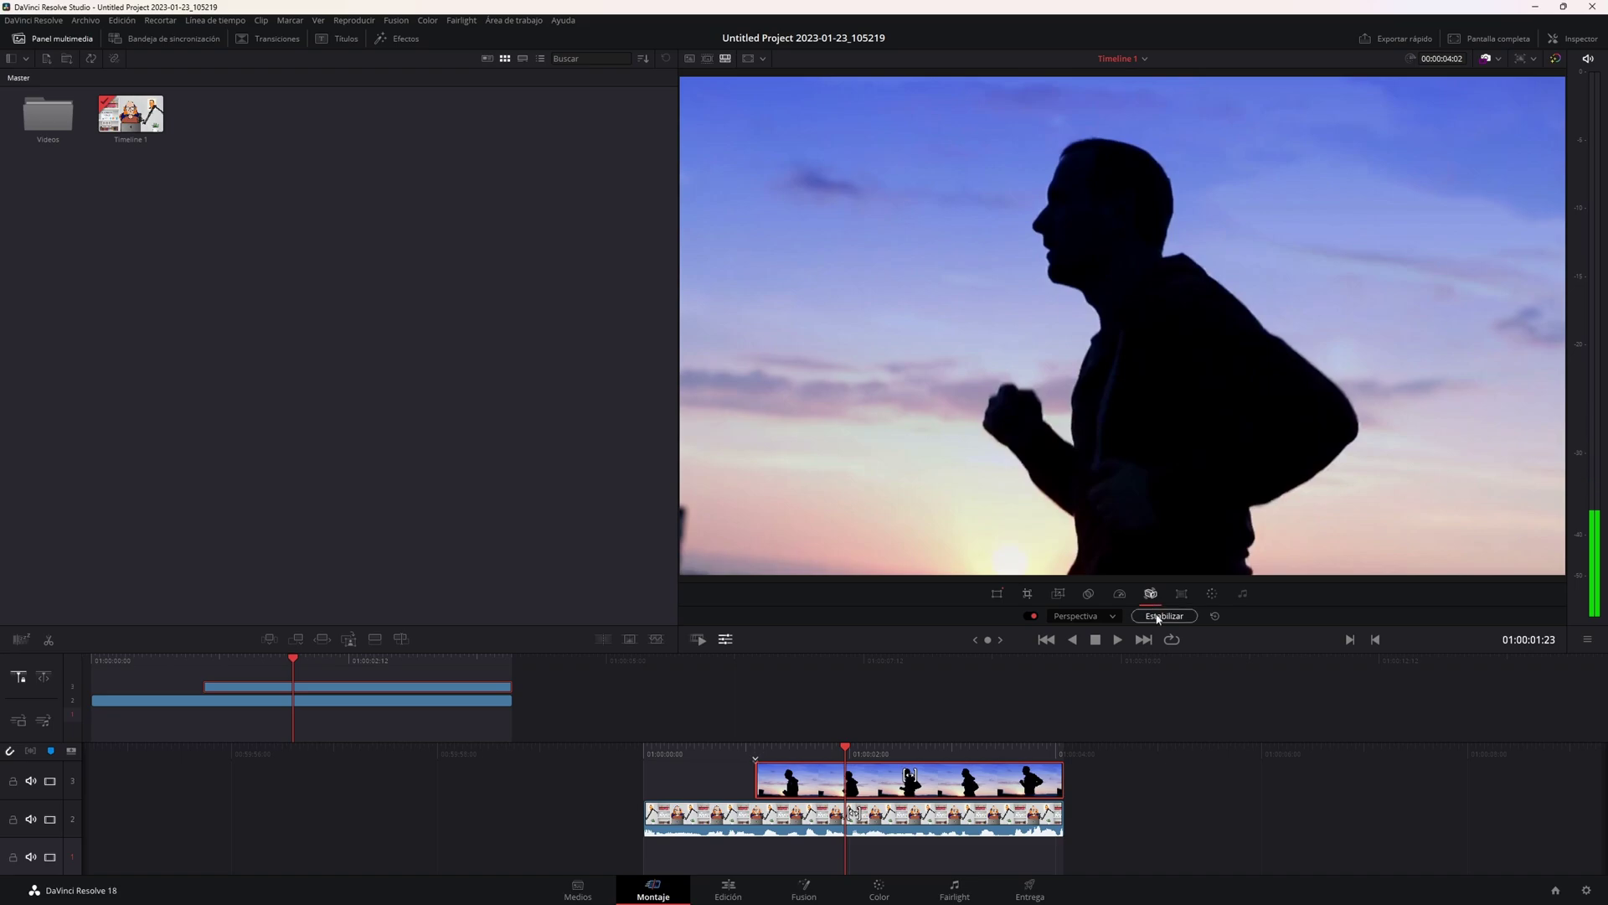
{"action": "left_click", "coordinate": [1157, 617]}
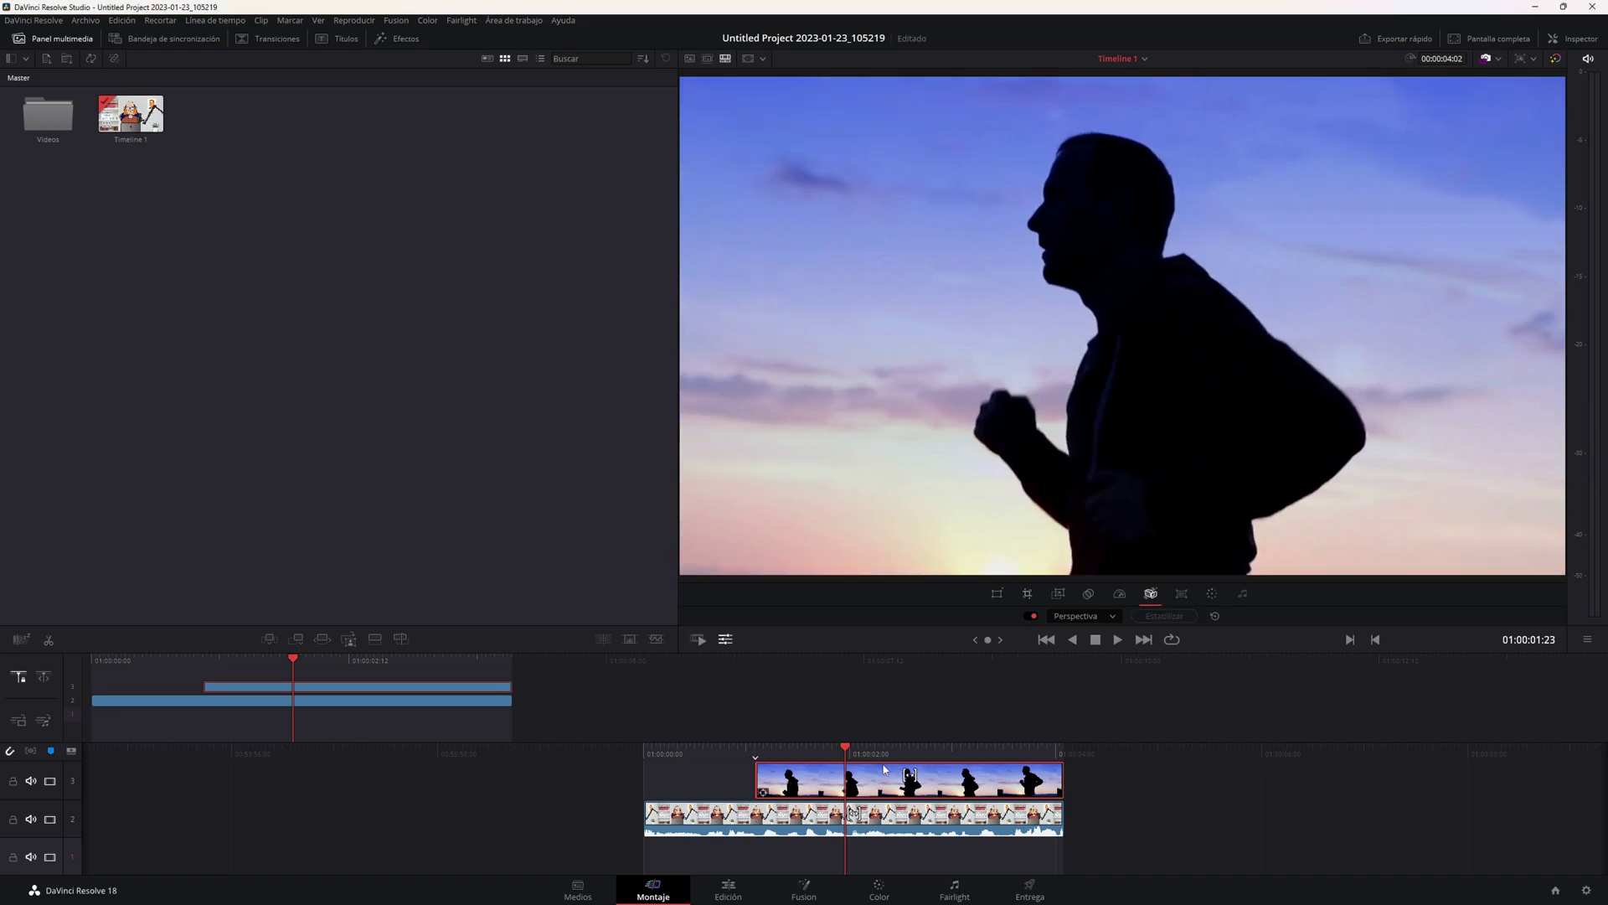
{"action": "key", "text": "space"}
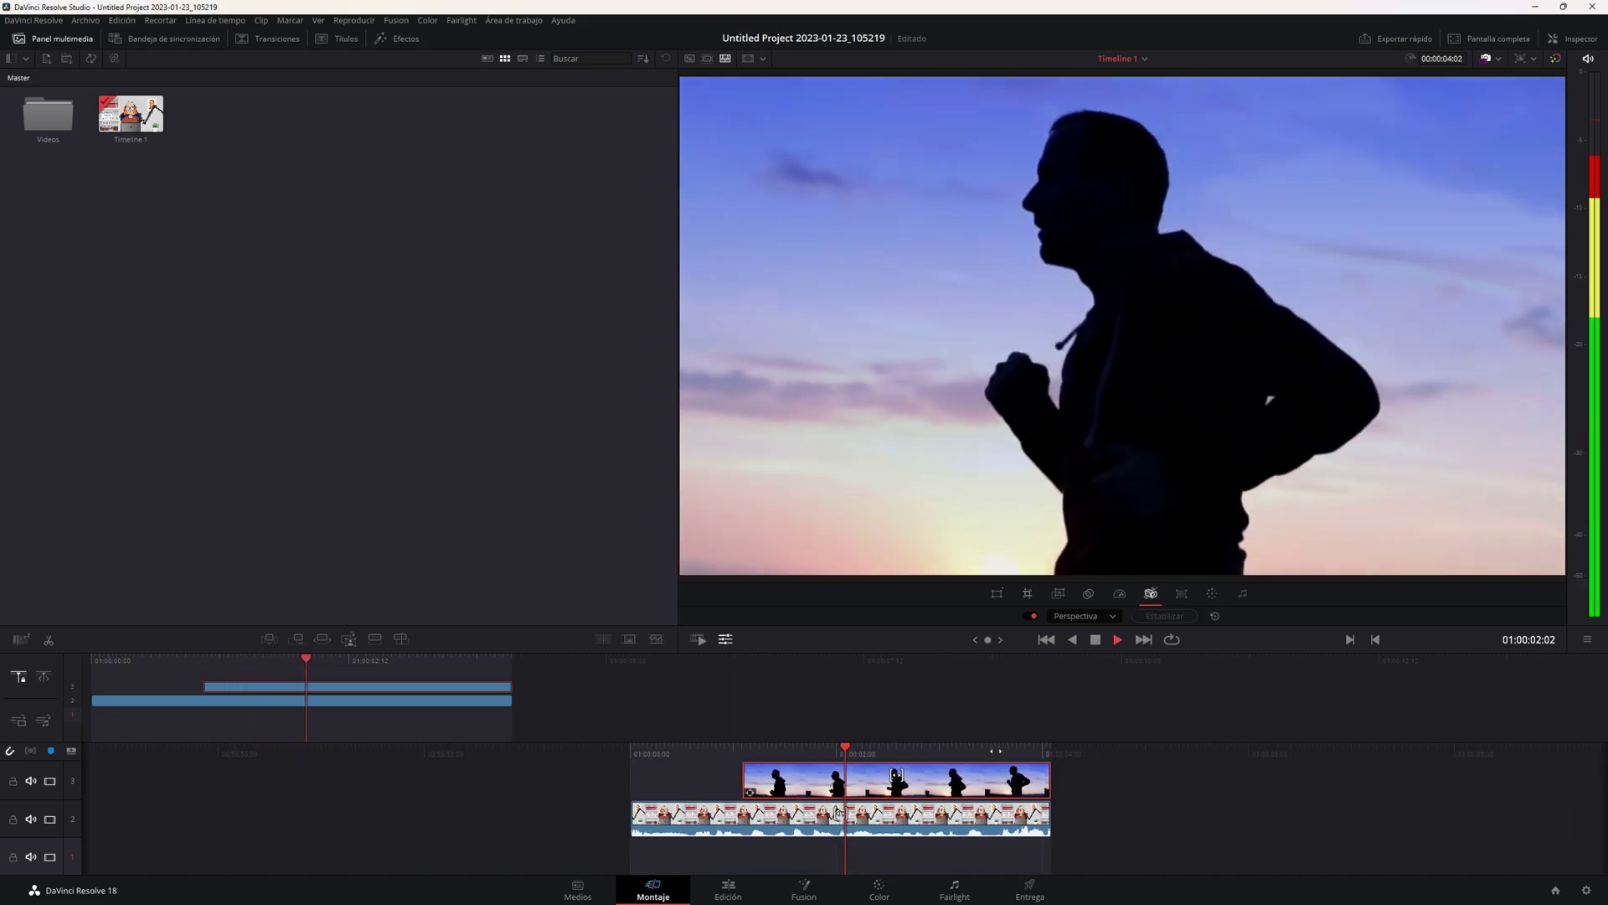
{"action": "key", "text": "space"}
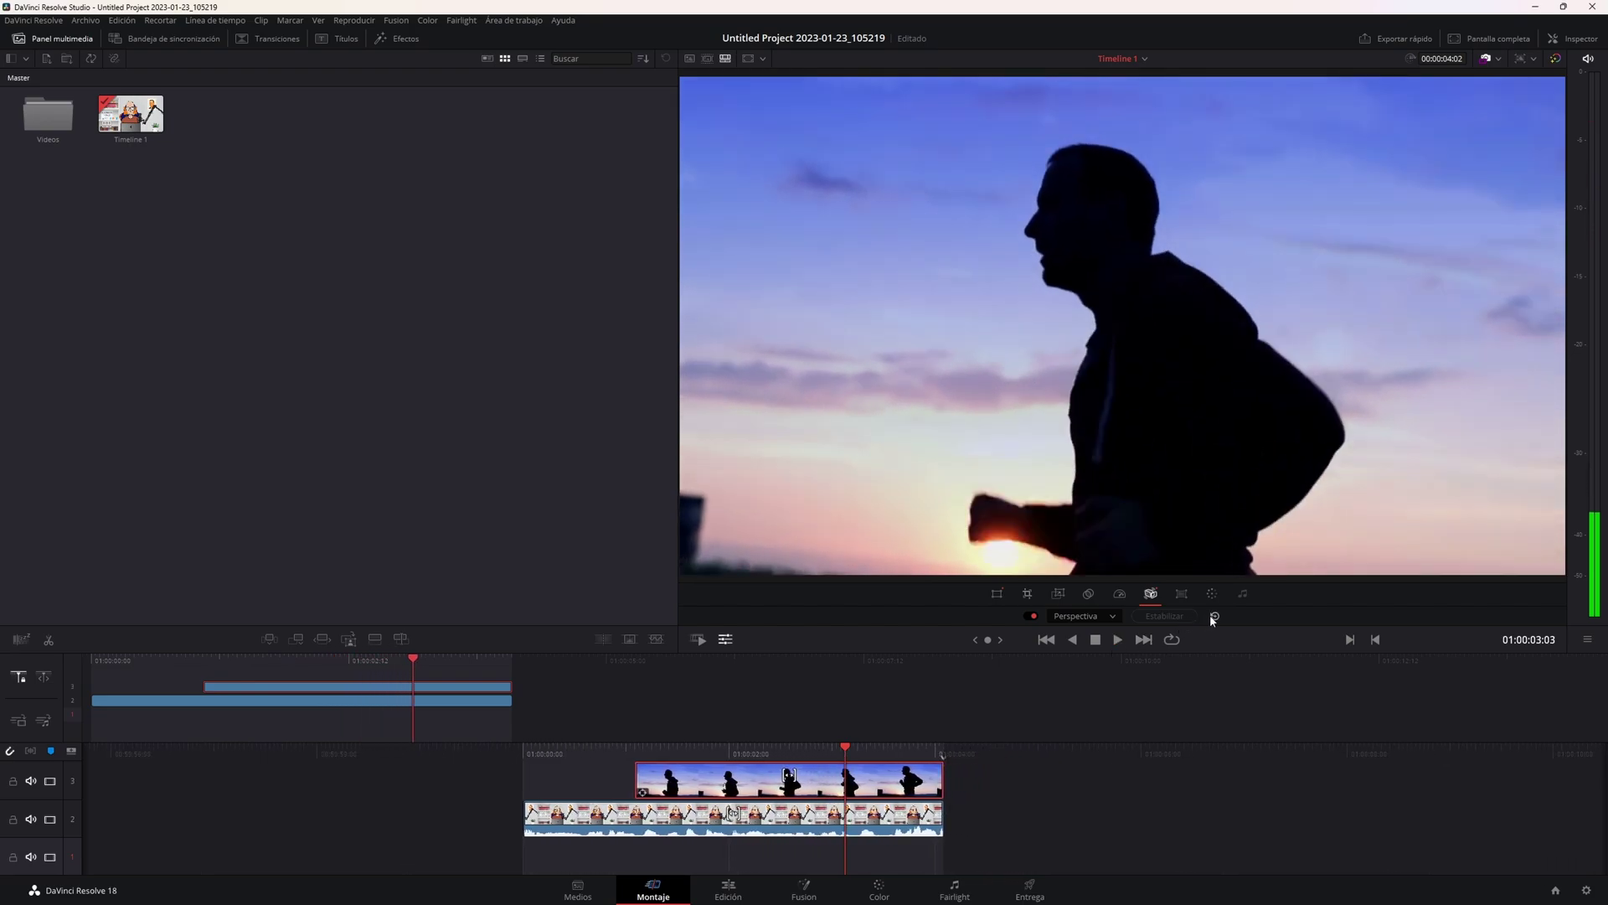
{"action": "left_click", "coordinate": [1214, 617]}
Apply and then reset automatic white balance on the silhouette clip, then bring up the presenter clip's volume control.
{"action": "key", "text": "Up"}
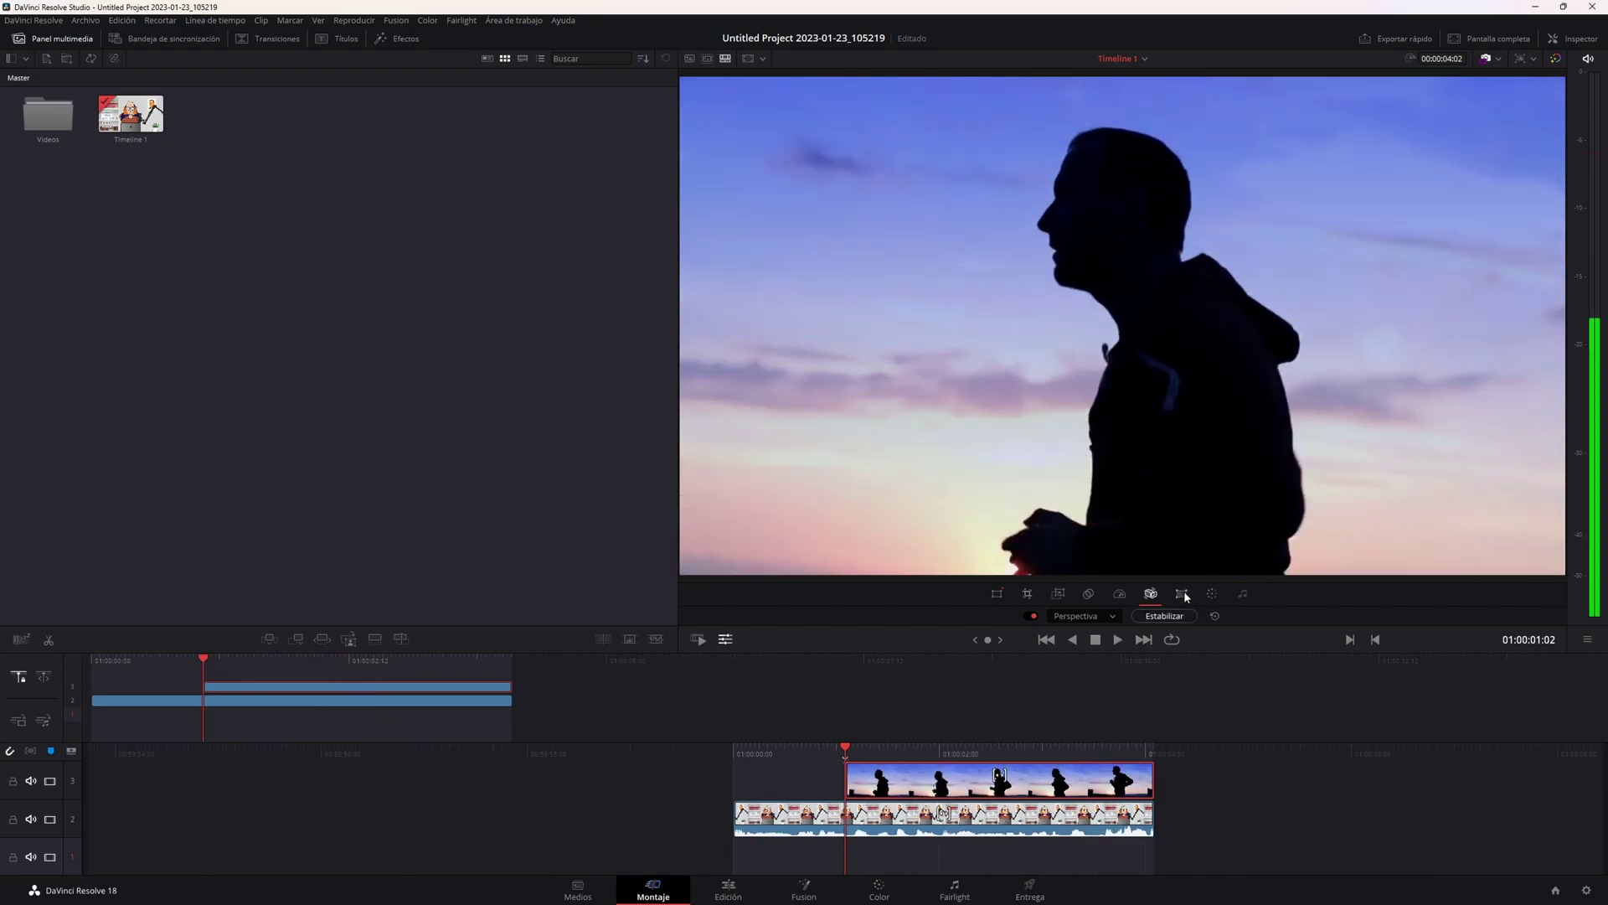
{"action": "left_click", "coordinate": [1188, 595]}
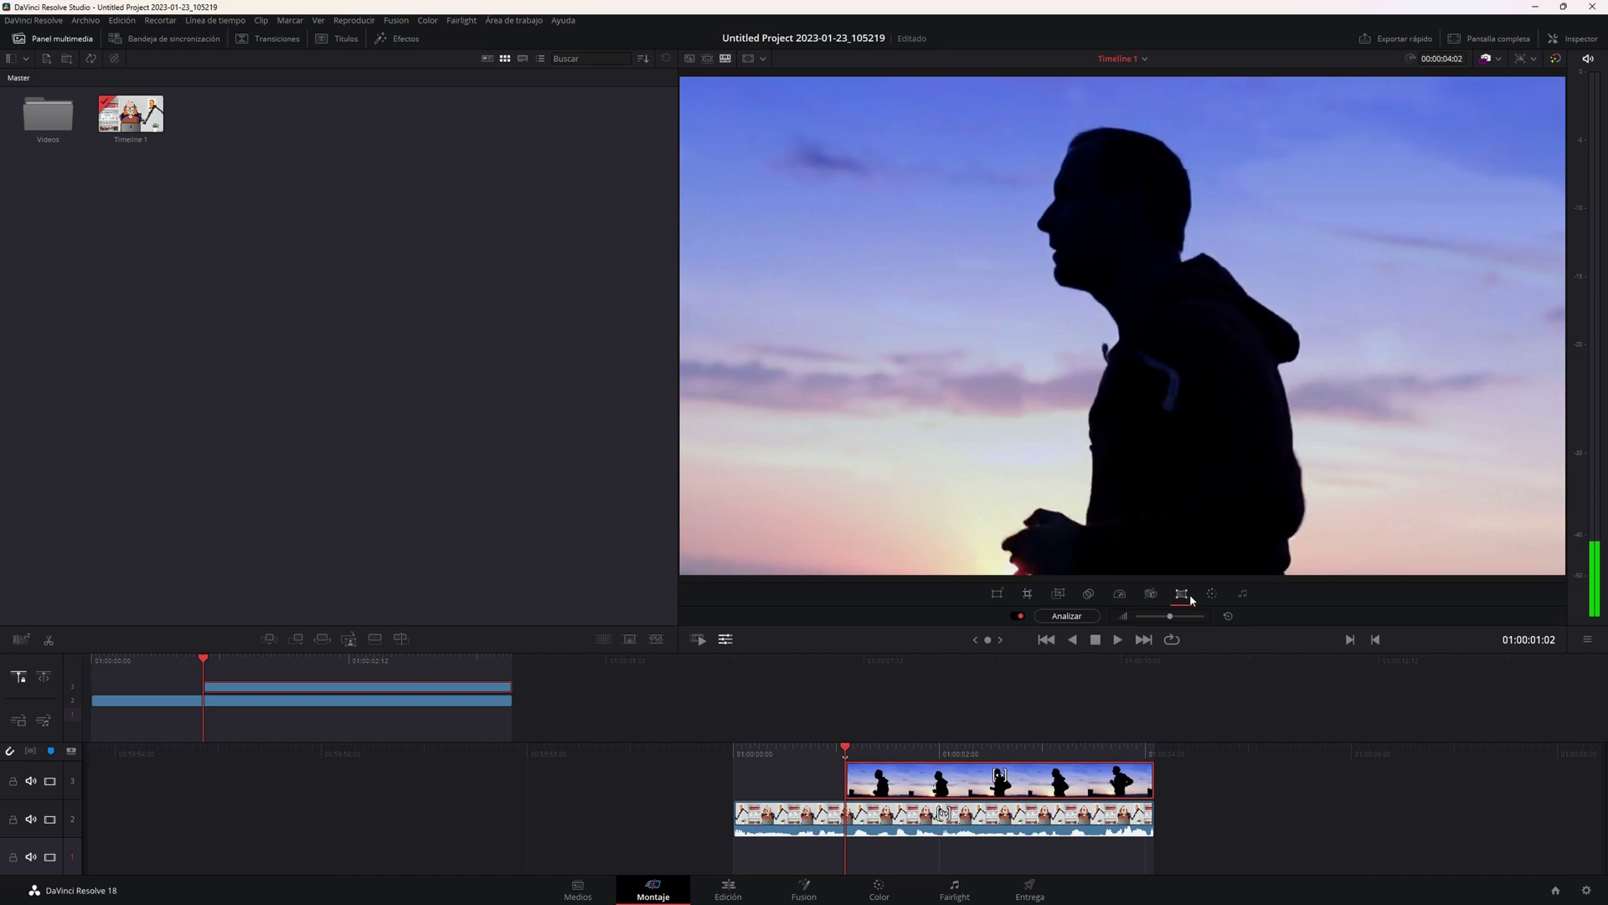
{"action": "left_click", "coordinate": [1212, 594]}
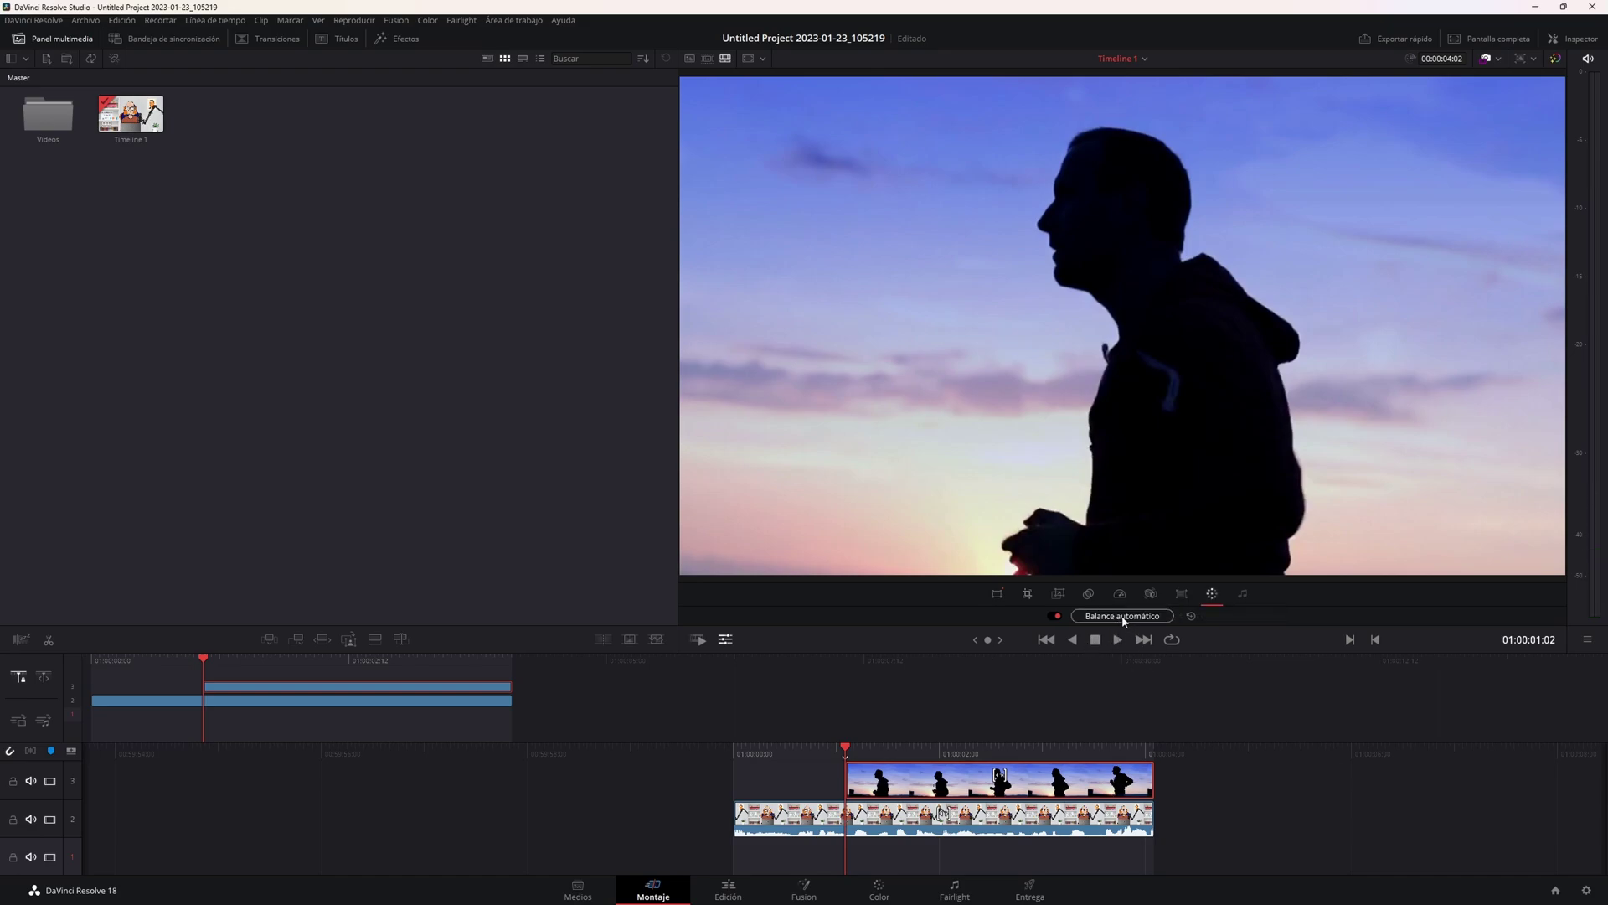
{"action": "left_click", "coordinate": [1125, 619]}
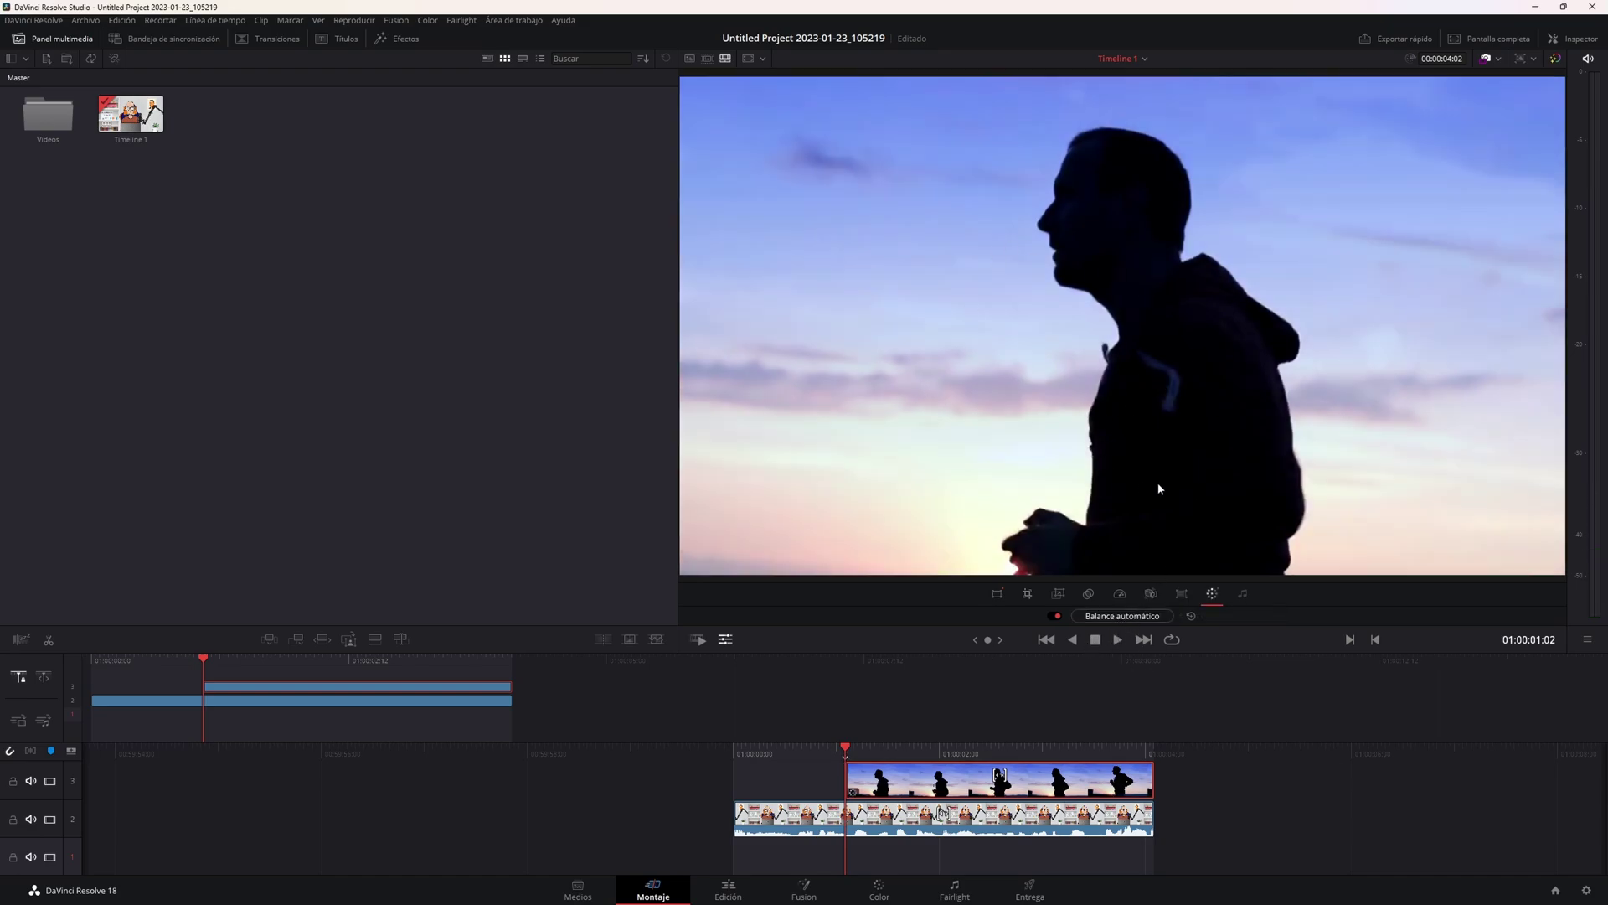
{"action": "left_click", "coordinate": [1193, 618]}
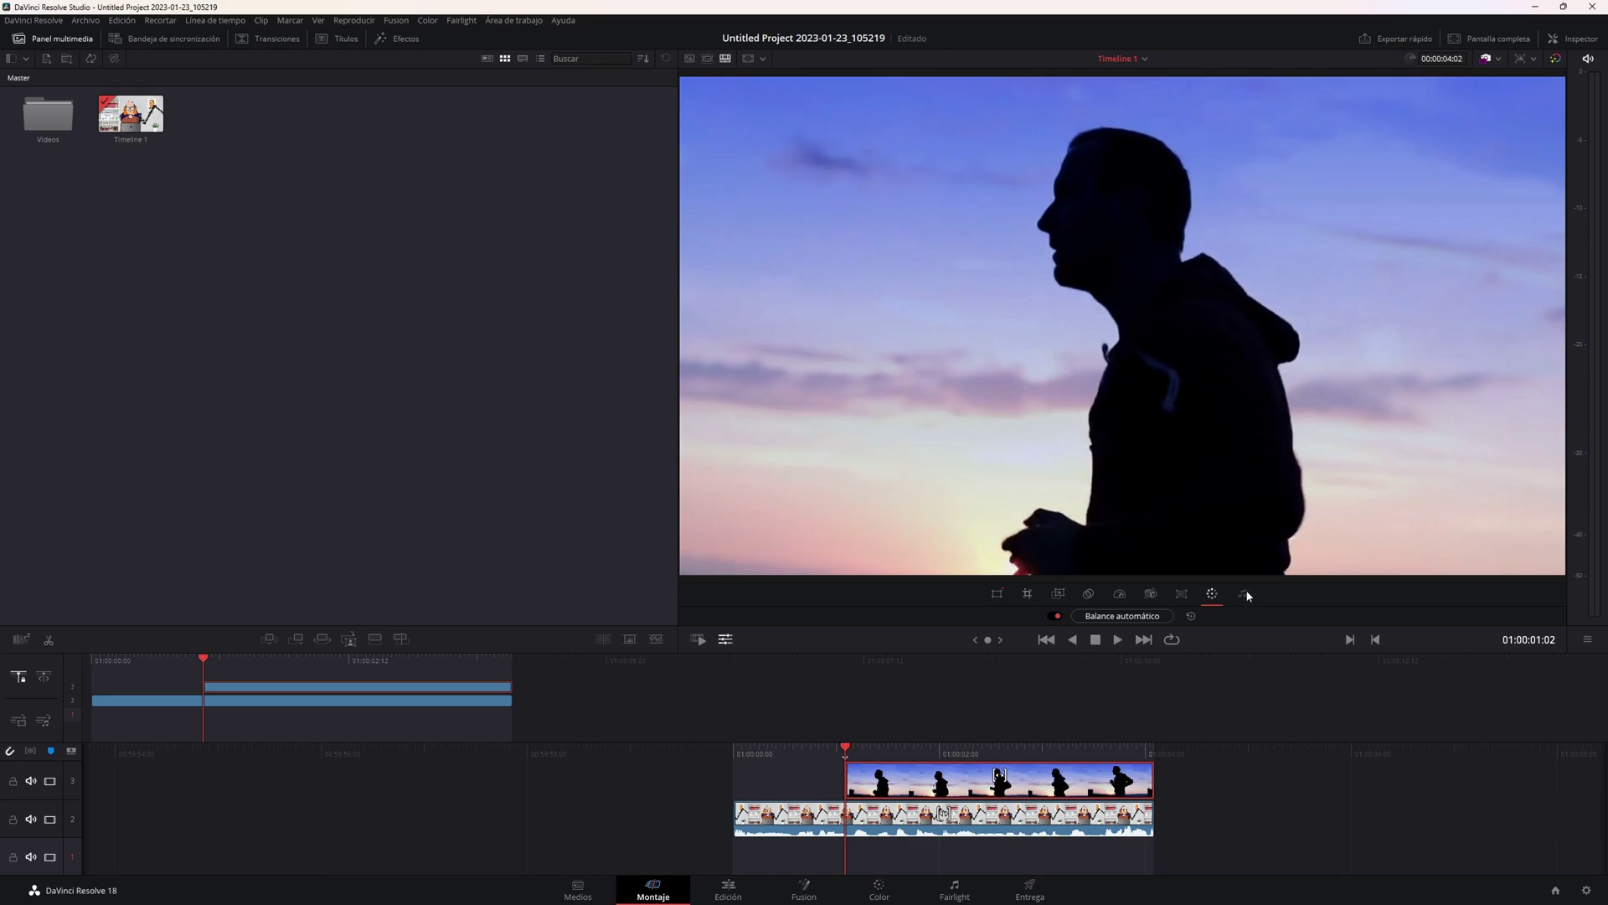
{"action": "left_click", "coordinate": [1068, 817]}
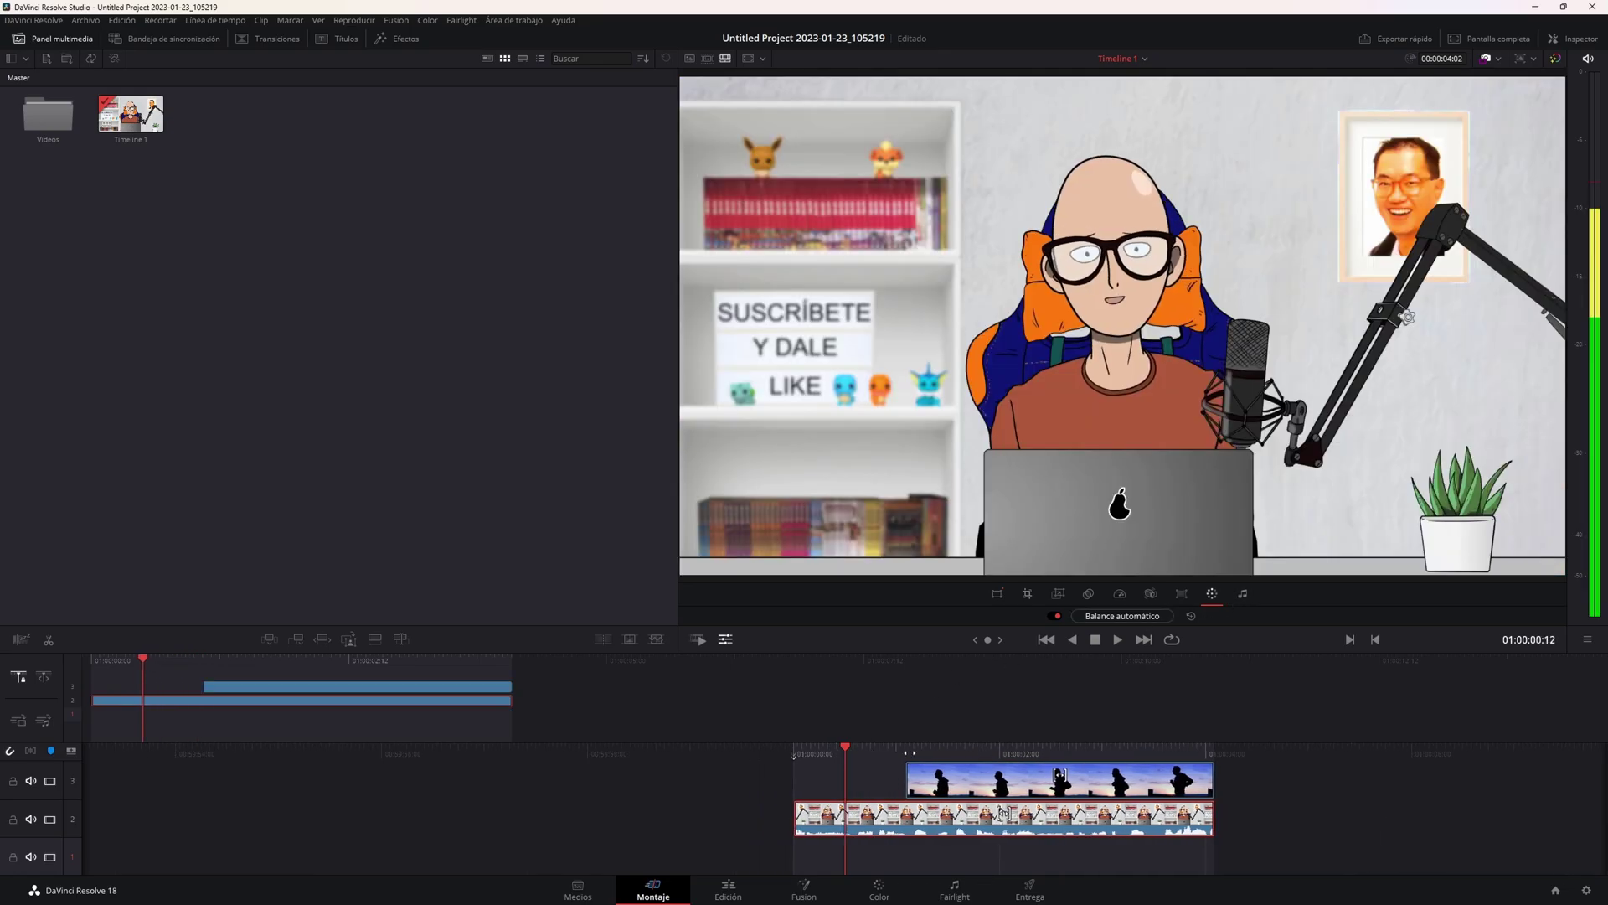
{"action": "left_click", "coordinate": [1242, 595]}
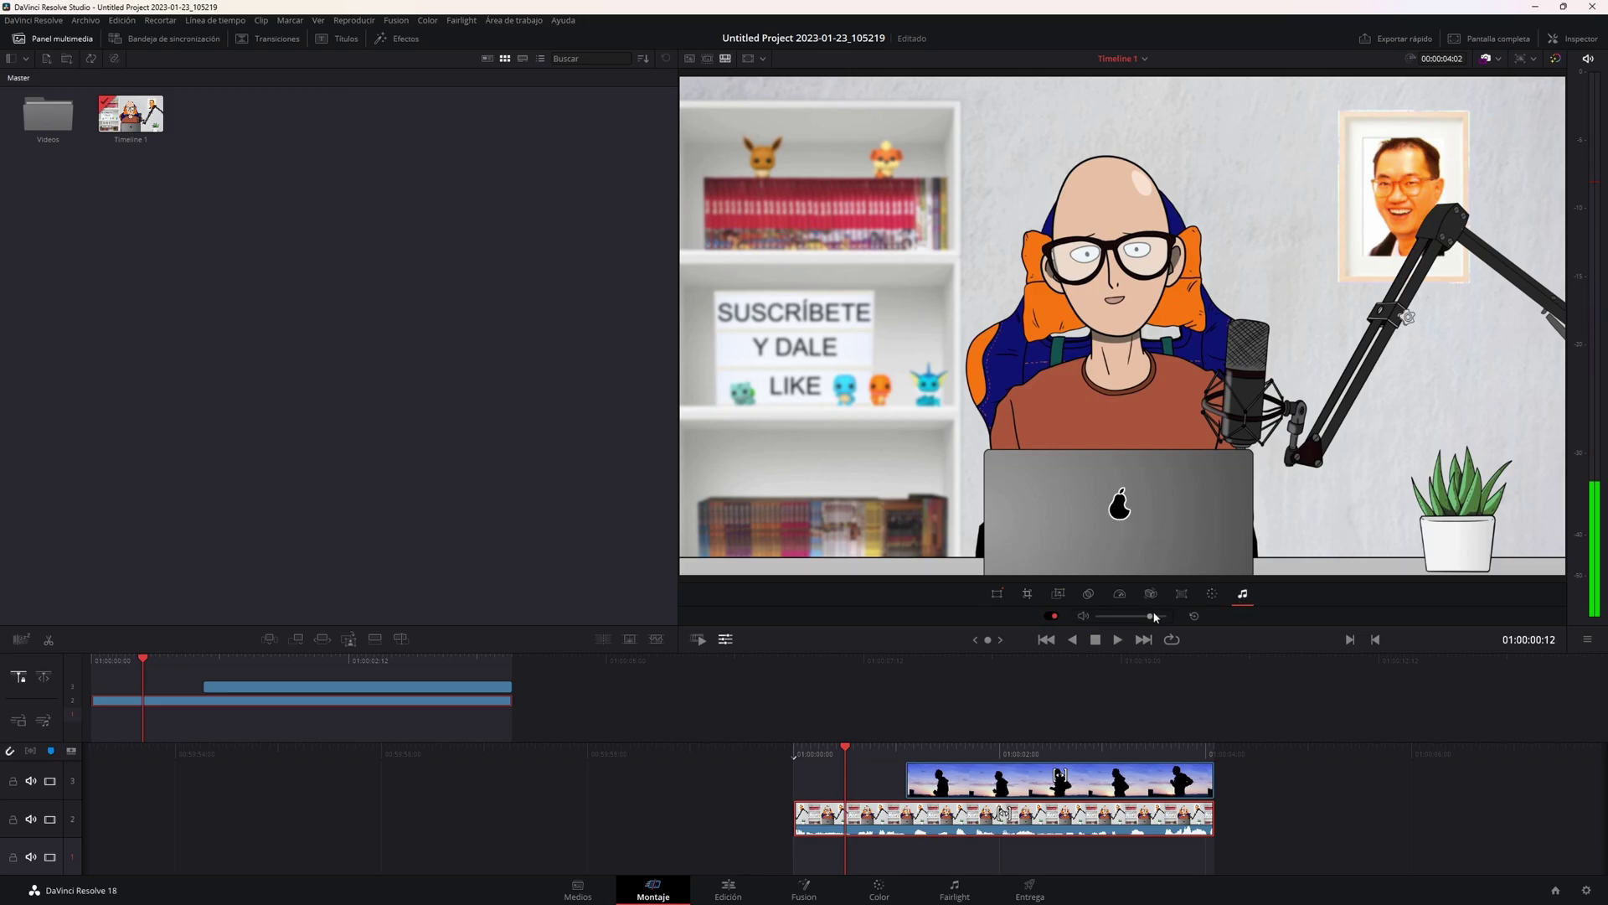
Raise the presenter clip's volume slightly.
{"action": "left_click_drag", "start_coordinate": [1149, 616], "coordinate": [1153, 619]}
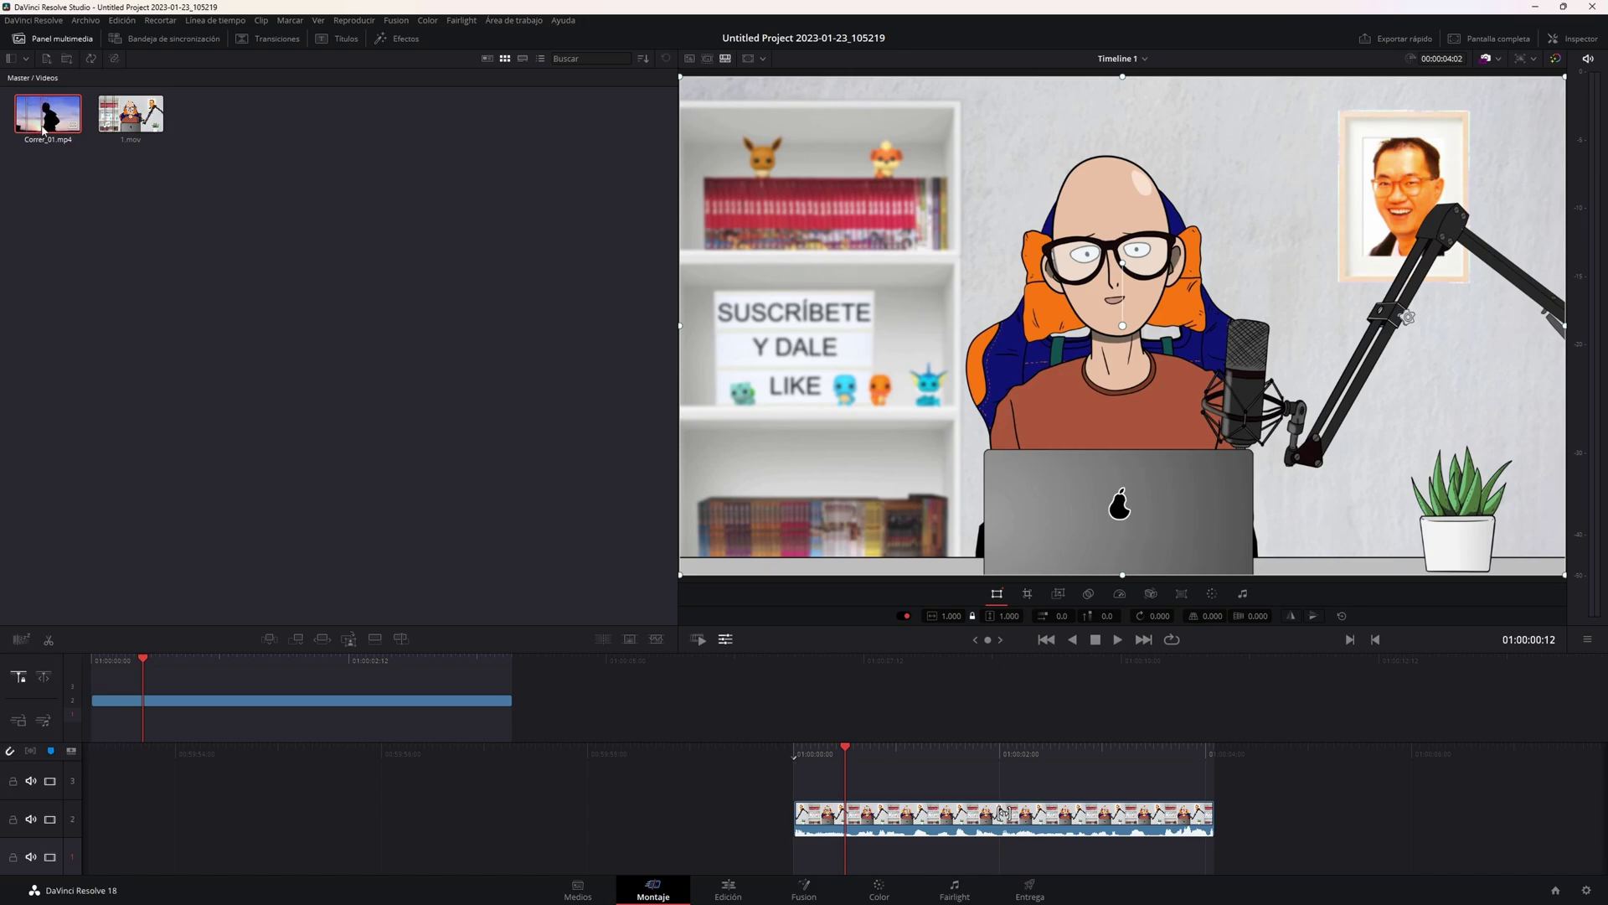
Place Correr_01.mp4 from the media pool onto track 3 above the presenter clip.
{"action": "mouse_move", "coordinate": [40, 129]}
{"action": "left_mouse_down"}
{"action": "mouse_move", "coordinate": [902, 760]}
{"action": "mouse_move", "coordinate": [618, 751]}
{"action": "mouse_move", "coordinate": [702, 750]}
{"action": "left_mouse_up"}
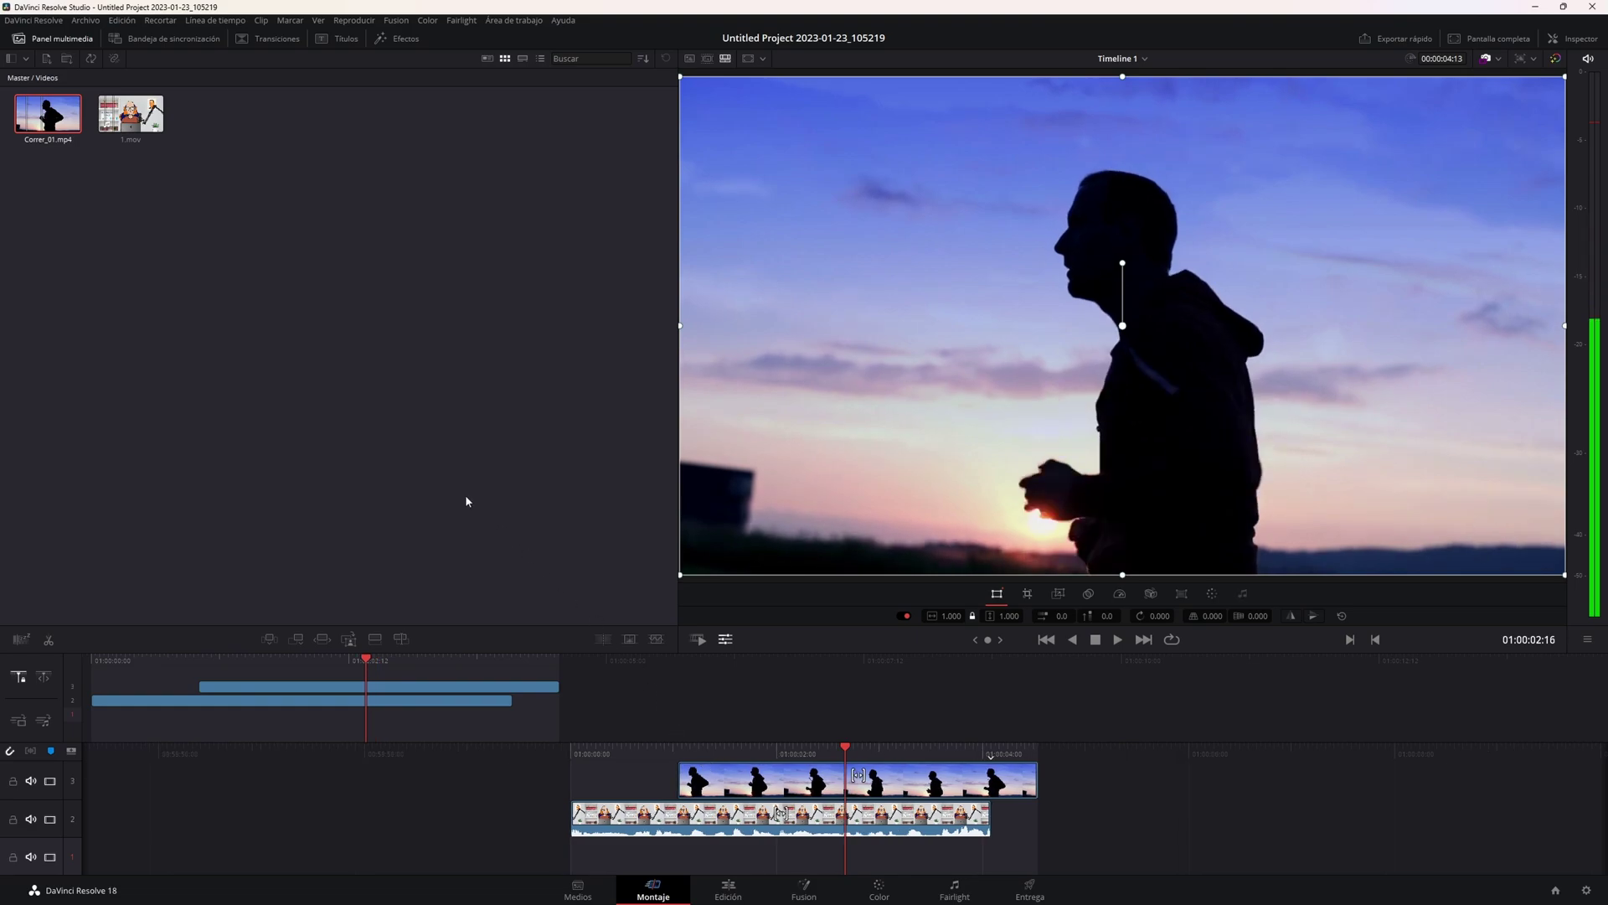
Switch the media pool to filmstrip view and add 1.mov to track 1 at 01:00:00:00.
{"action": "left_click", "coordinate": [523, 60]}
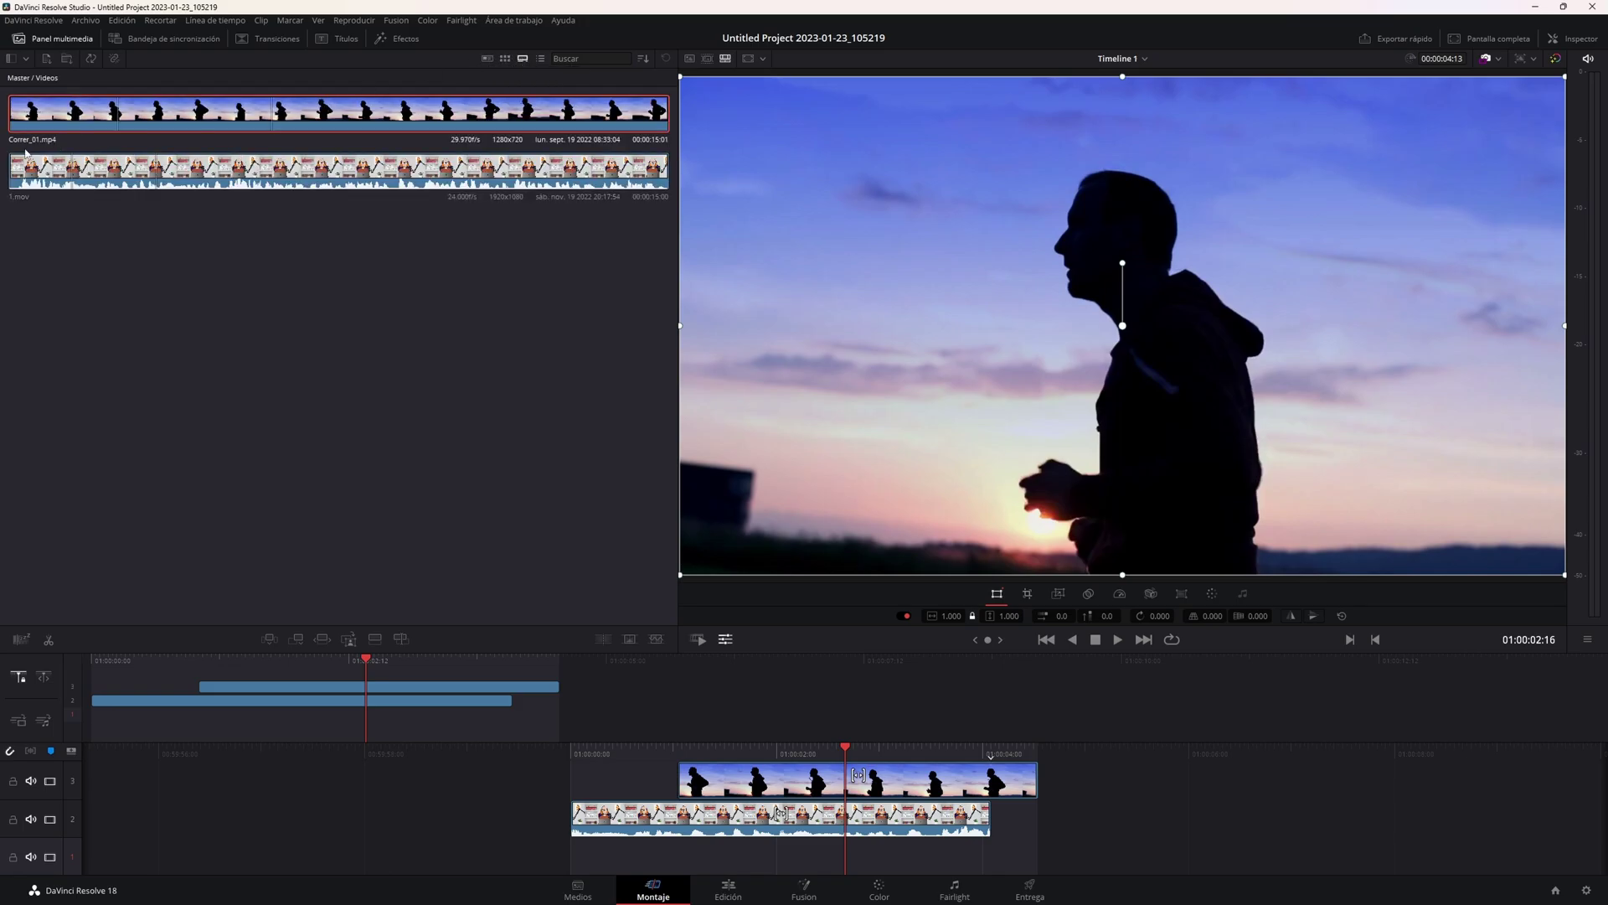
{"action": "left_click", "coordinate": [75, 187]}
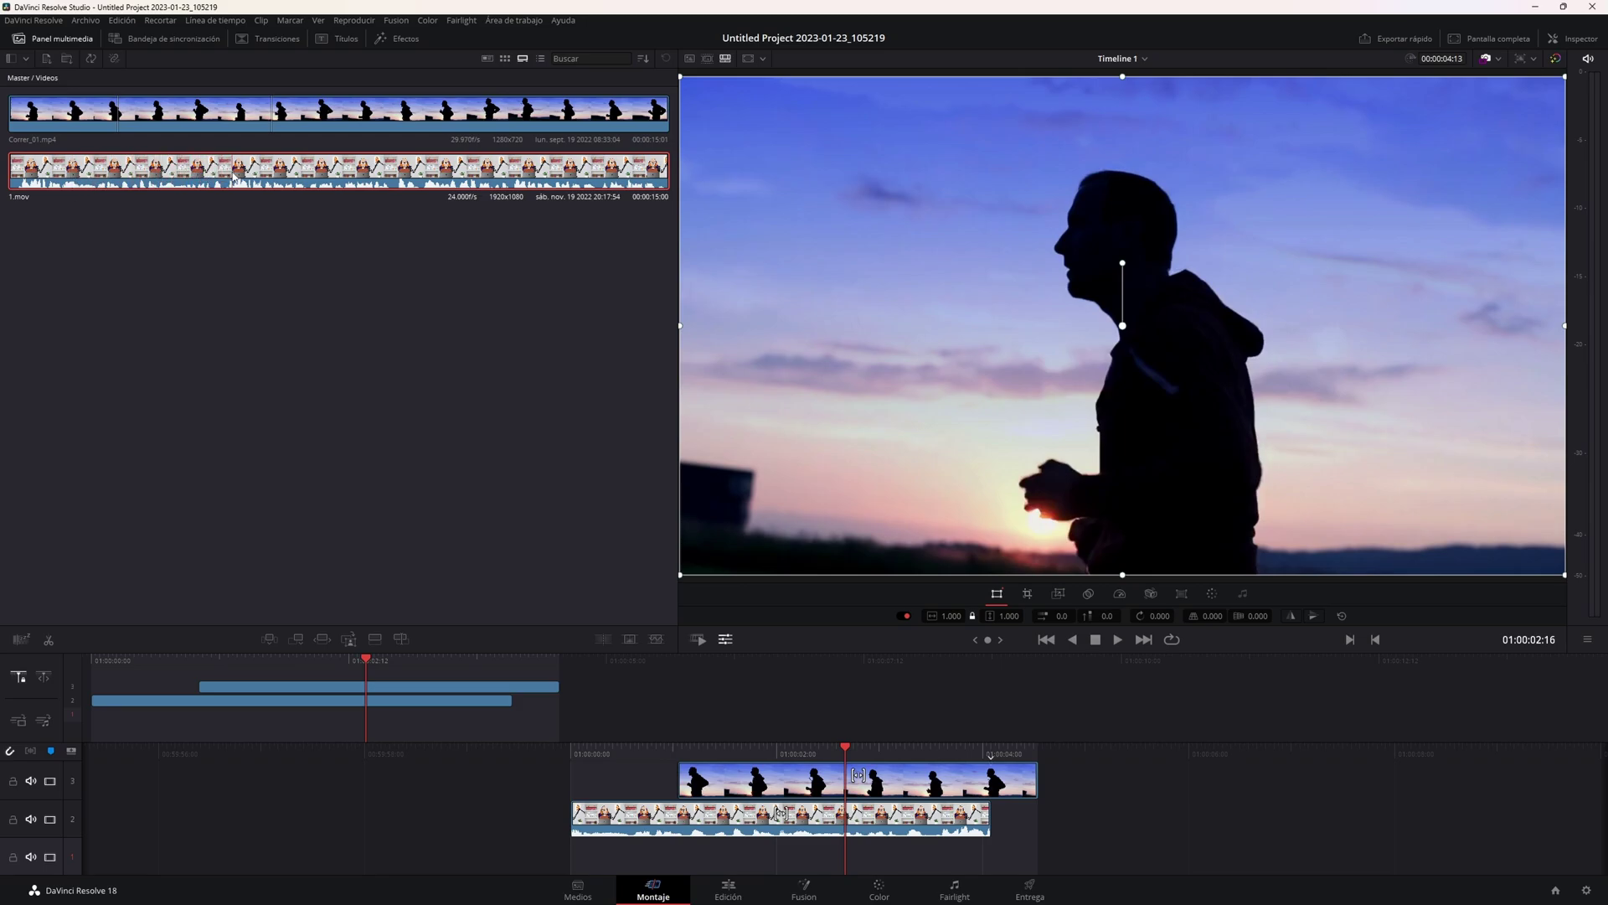
{"action": "left_click_drag", "start_coordinate": [210, 176], "coordinate": [591, 856]}
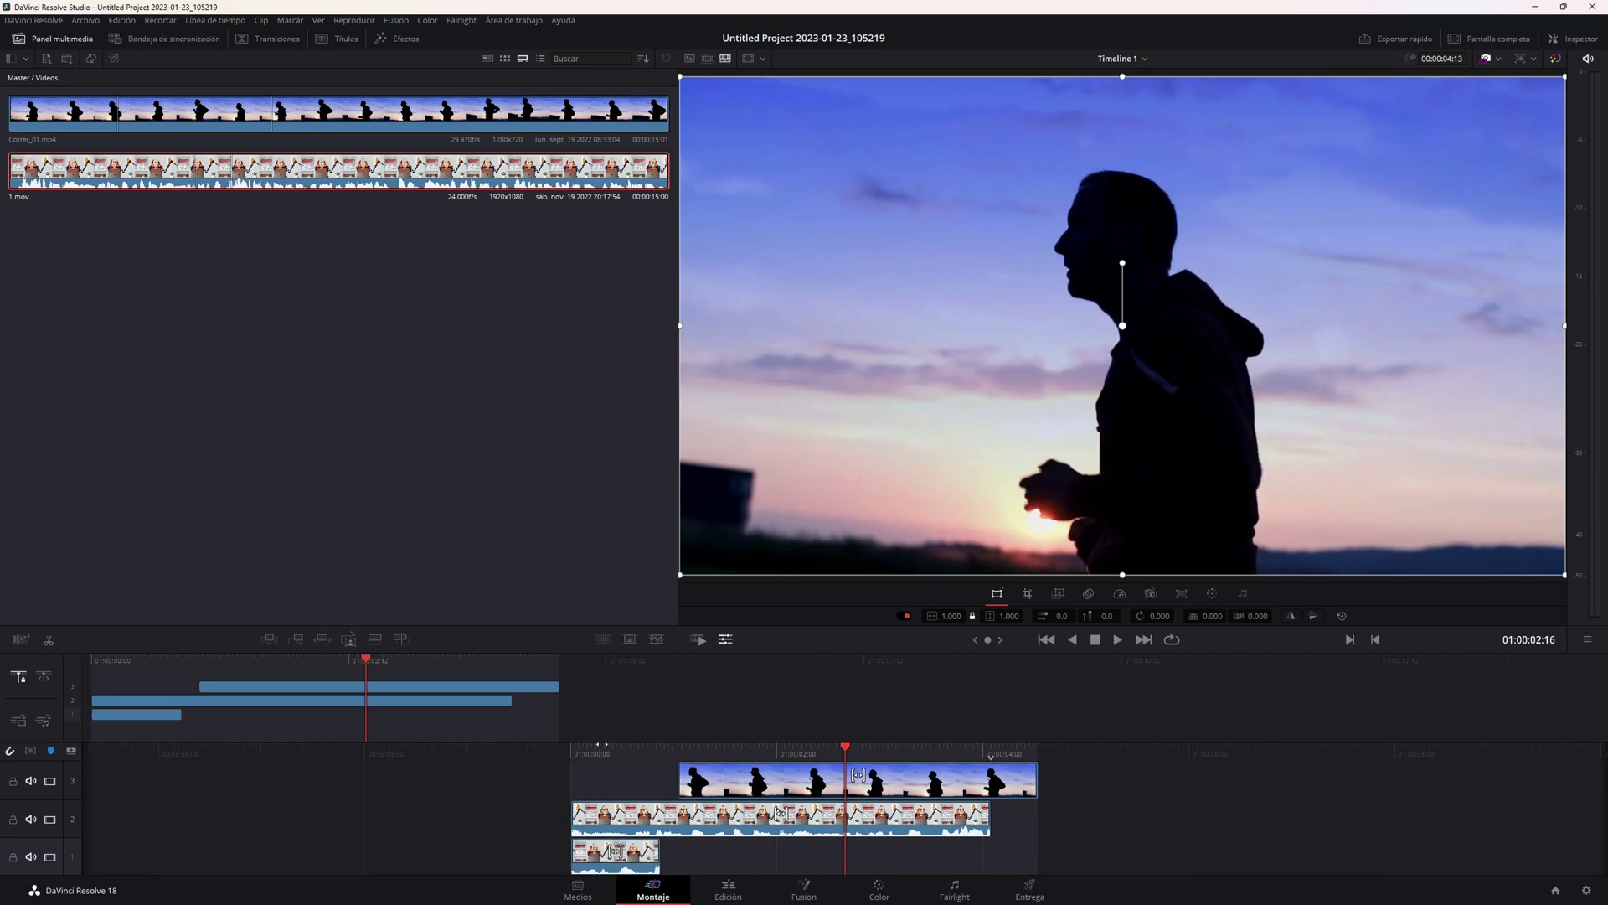
Scrub through the footage to find a cut point.
{"action": "left_click_drag", "start_coordinate": [601, 745], "coordinate": [614, 745]}
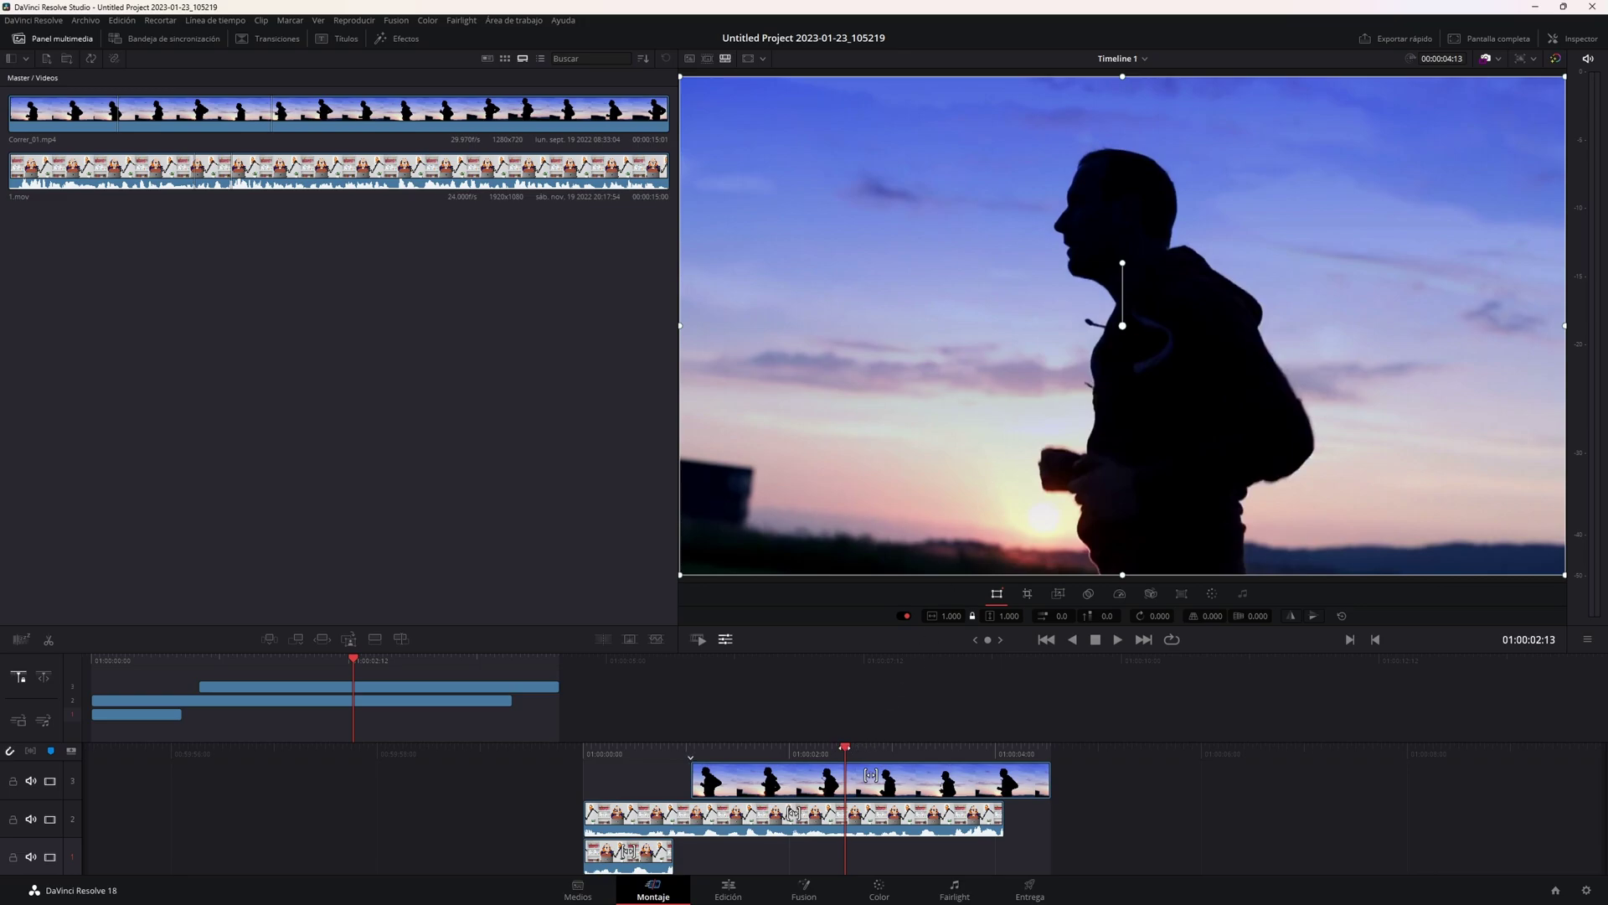
{"action": "left_click_drag", "start_coordinate": [845, 746], "coordinate": [845, 746]}
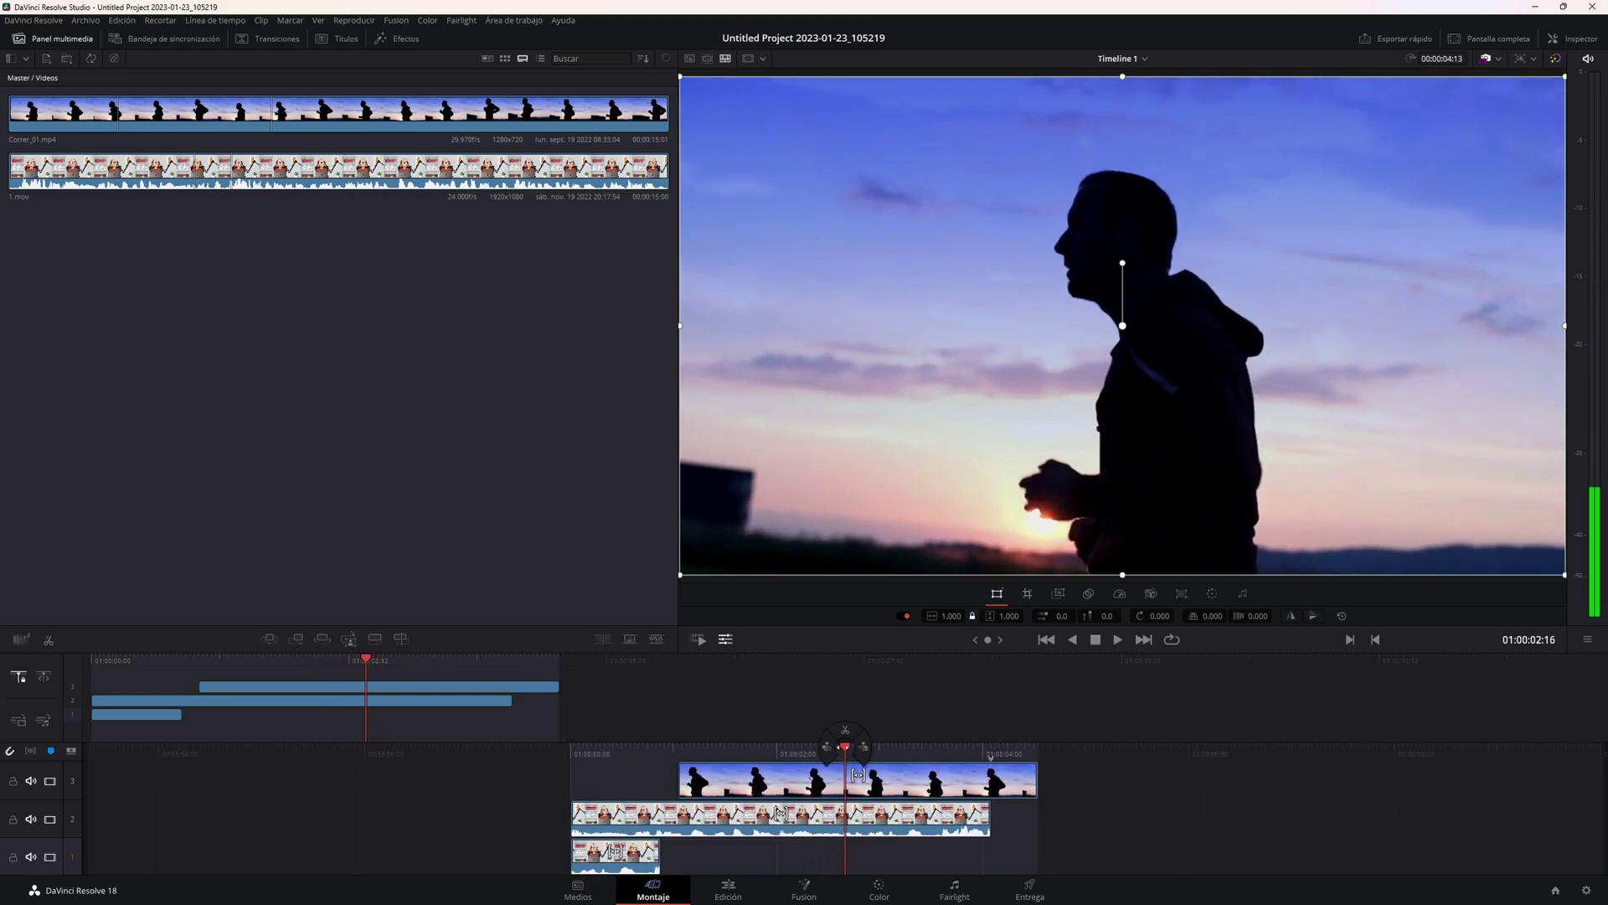
{"action": "mouse_move", "coordinate": [846, 747]}
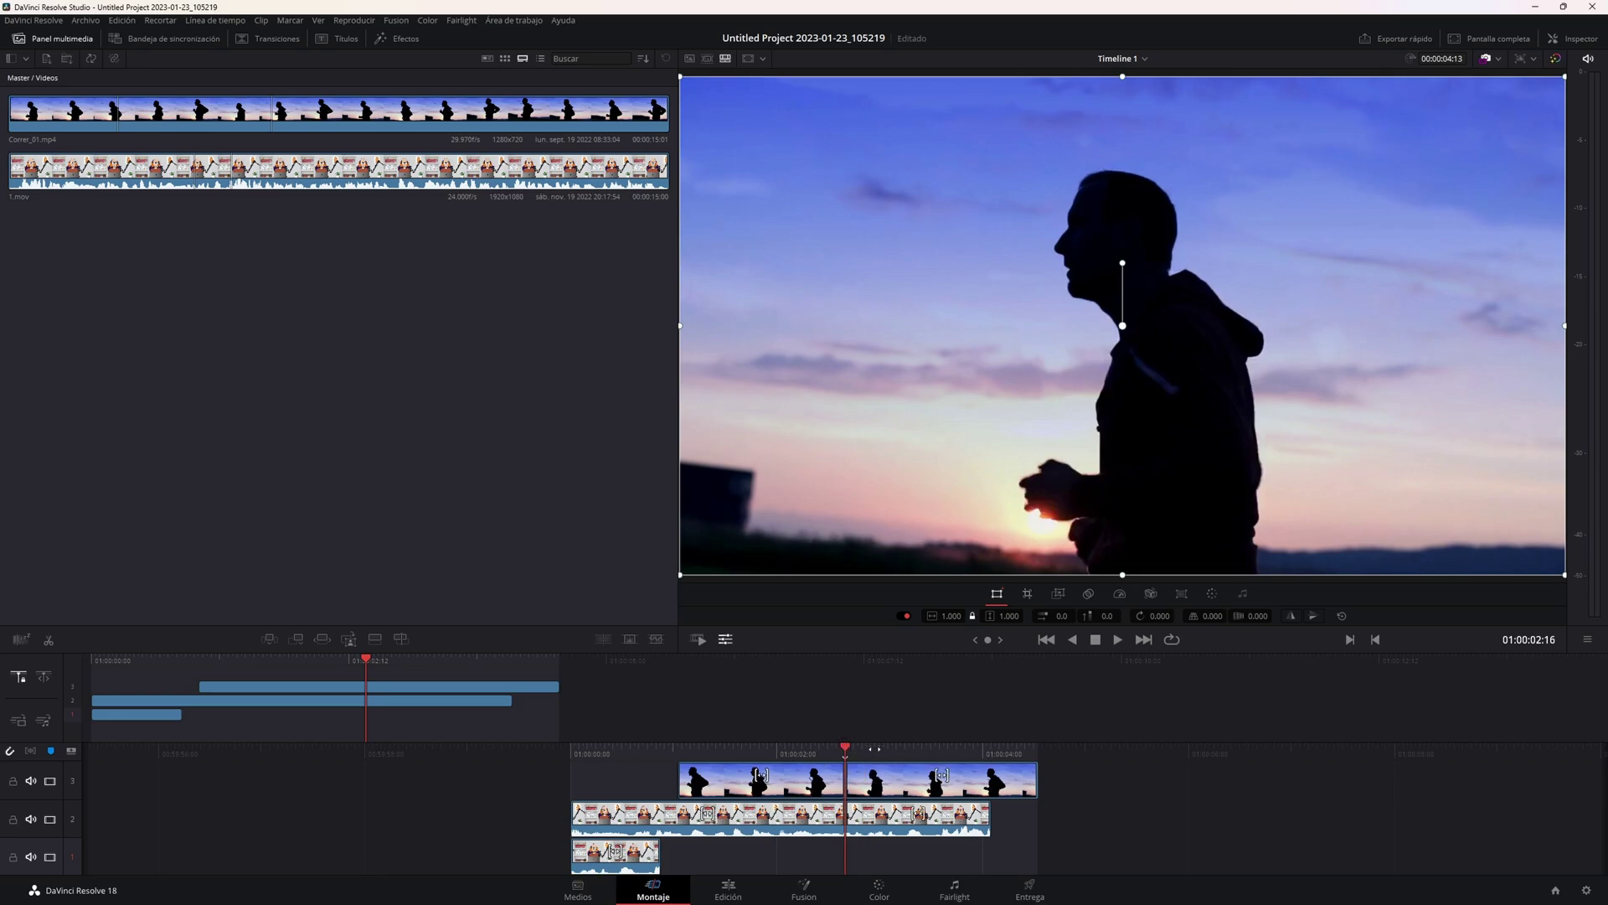
Split the presenter and silhouette clips at the playhead, then move back to 01:00:02:23.
{"action": "left_click_drag", "start_coordinate": [873, 748], "coordinate": [794, 756]}
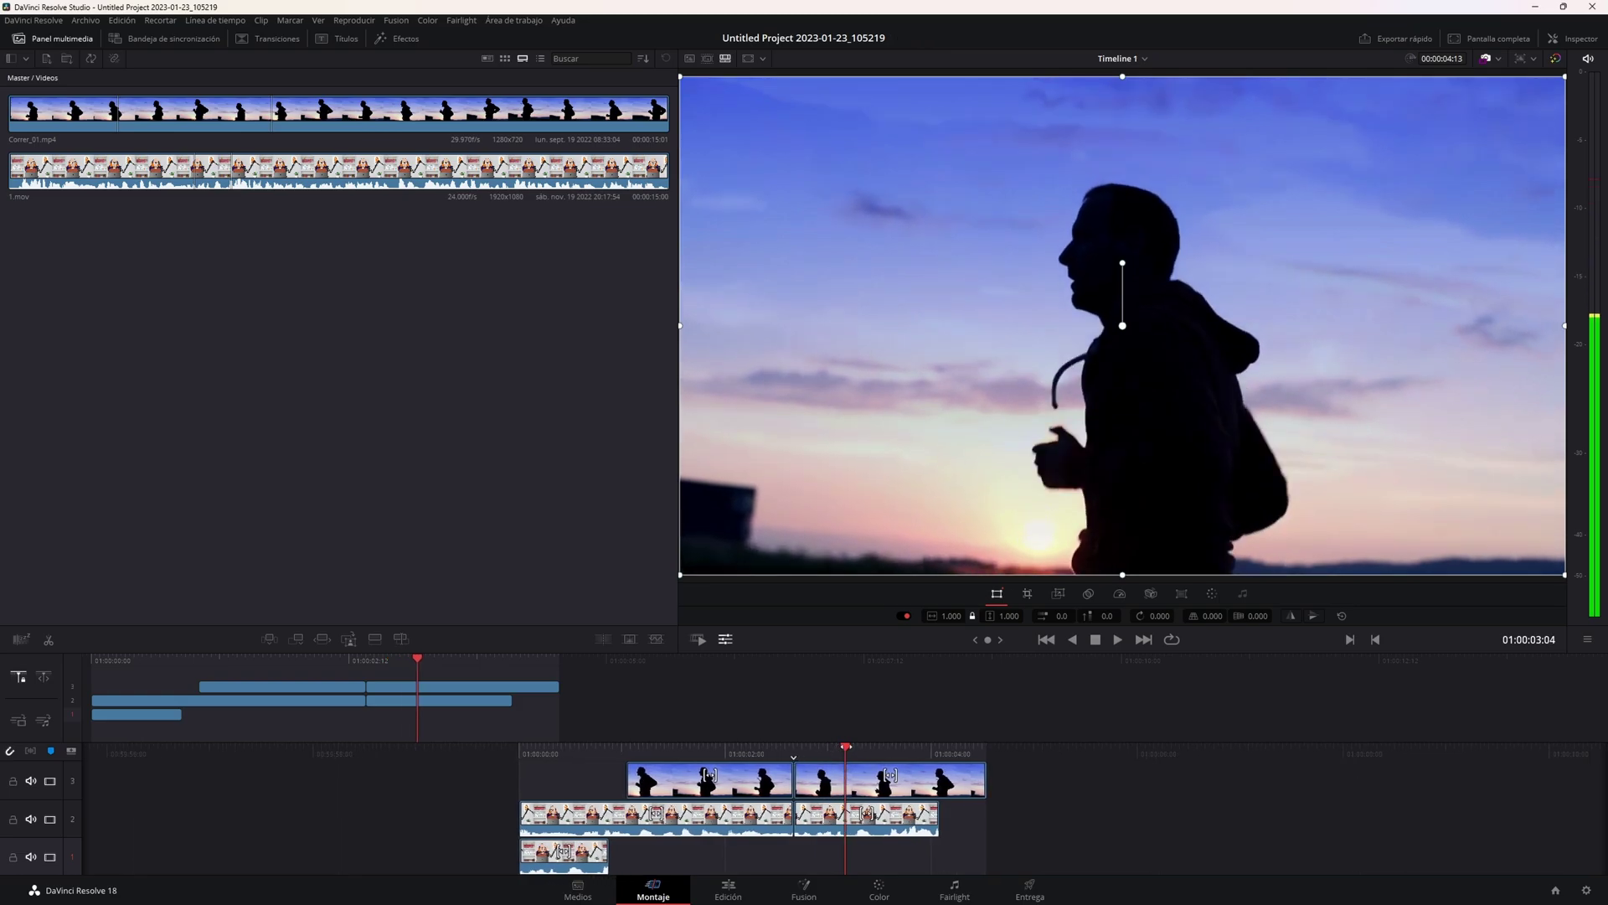
{"action": "left_click", "coordinate": [847, 734]}
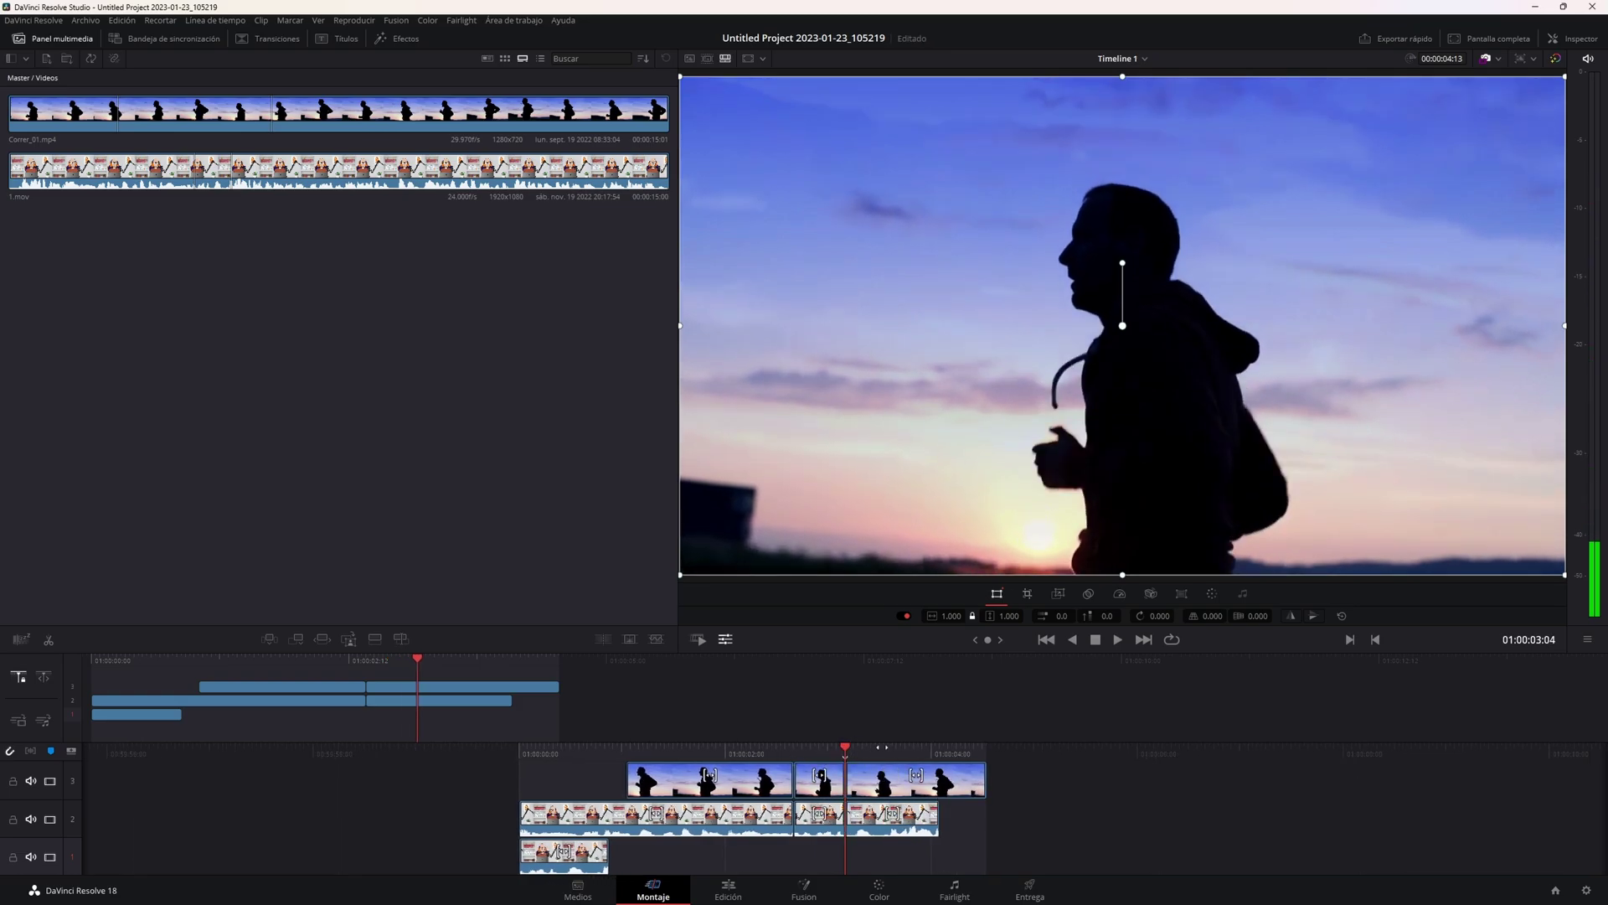
{"action": "left_click_drag", "start_coordinate": [882, 746], "coordinate": [892, 758]}
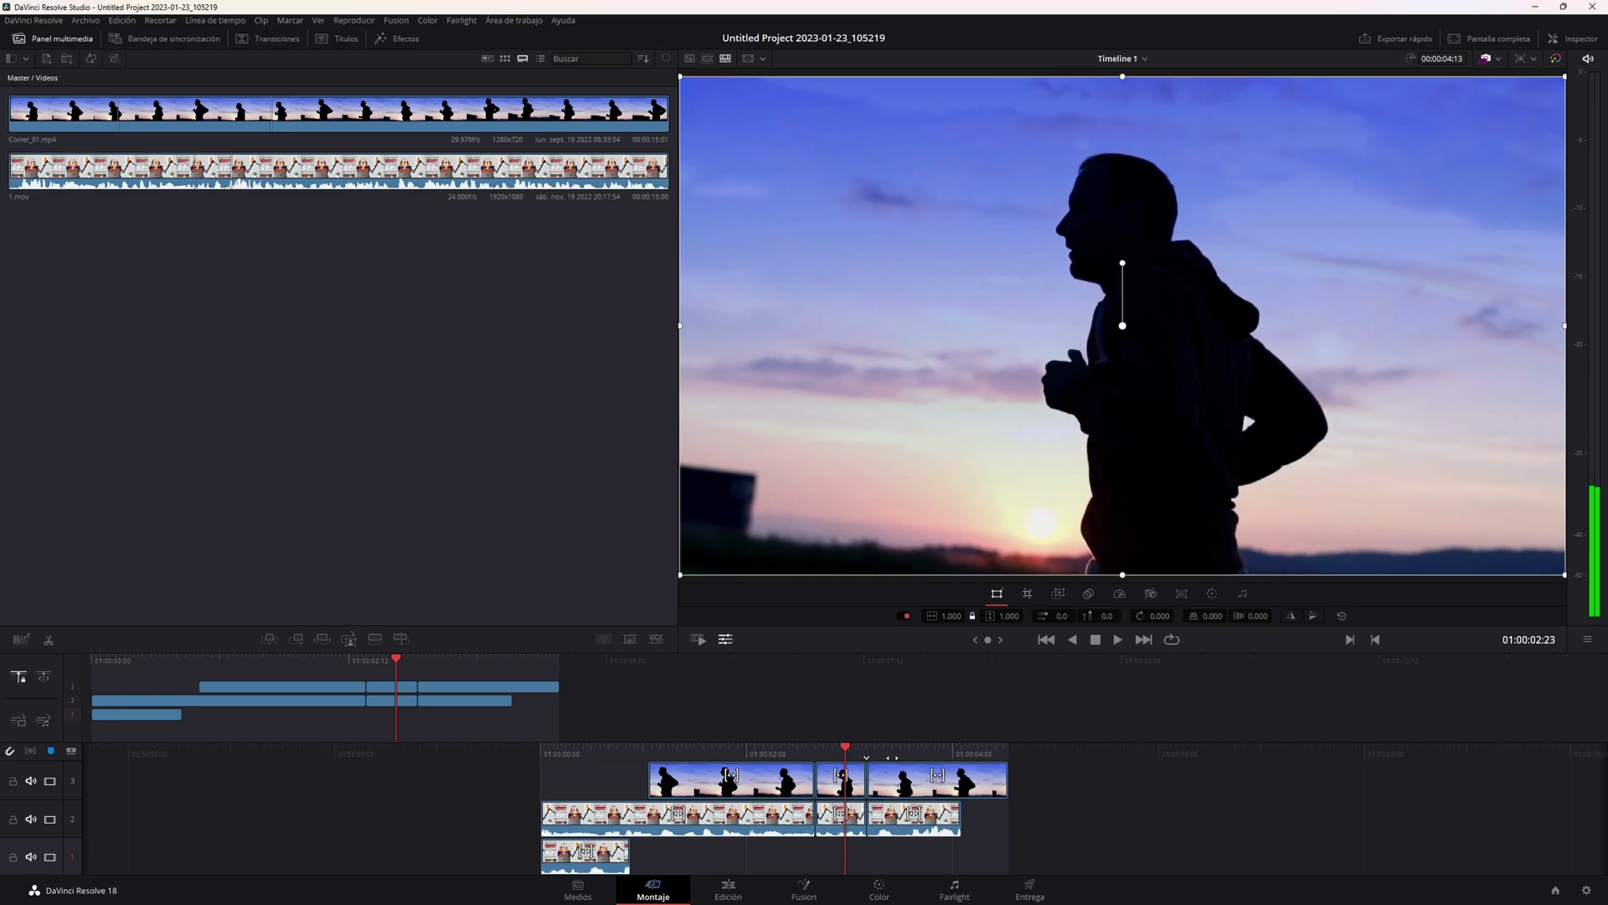
Select the clips after the playhead, then switch to the clips before it.
{"action": "mouse_move", "coordinate": [845, 748]}
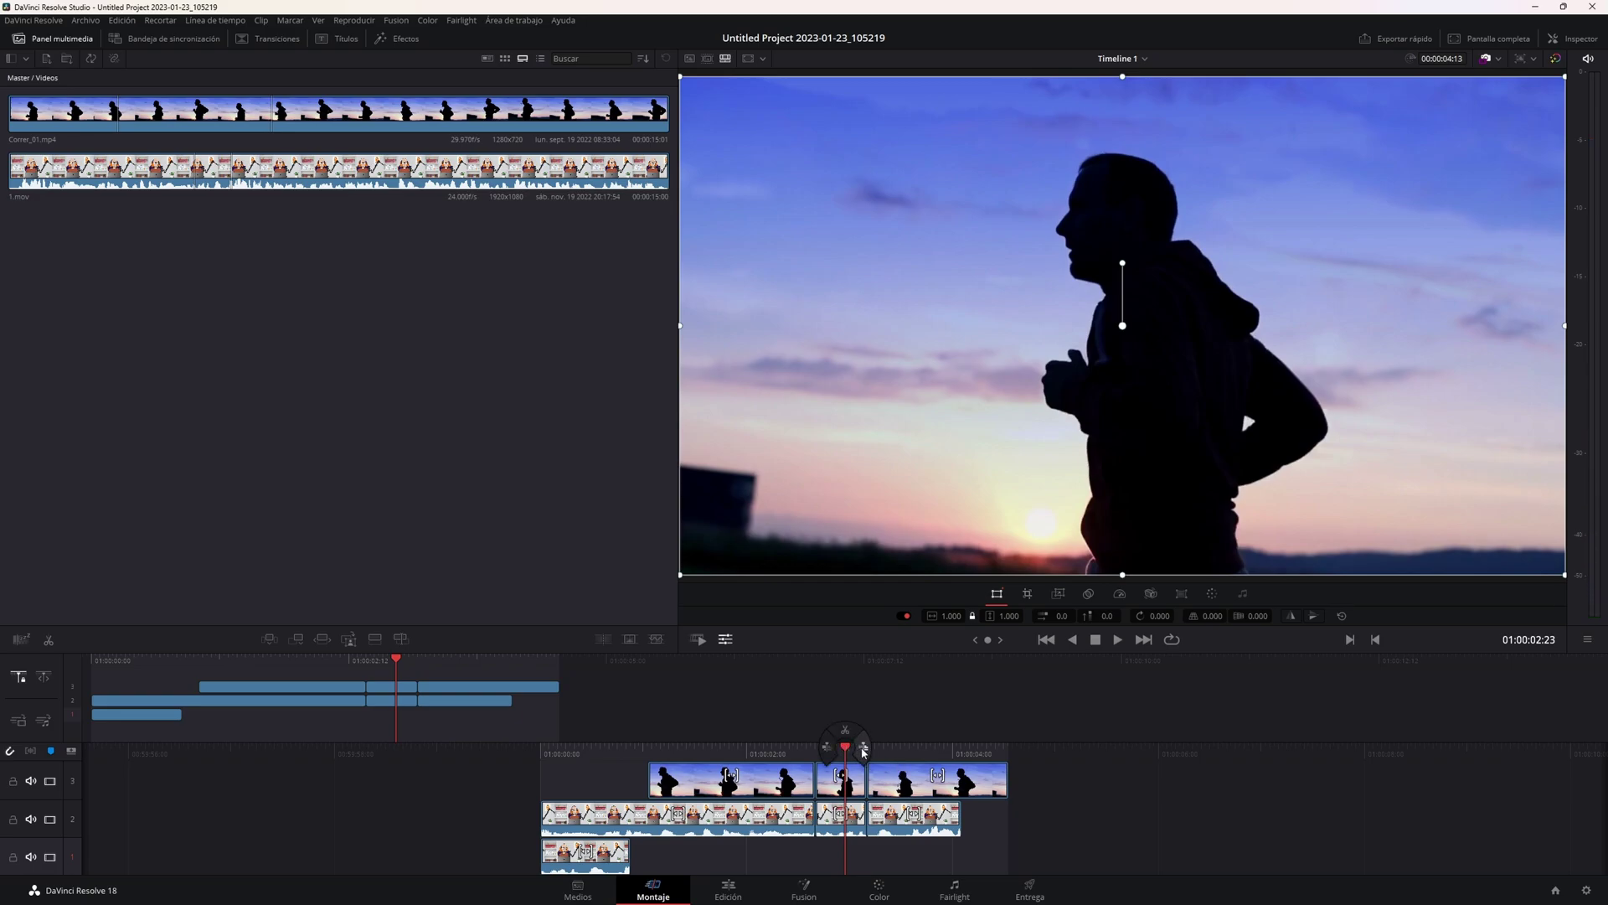
{"action": "left_click", "coordinate": [863, 748]}
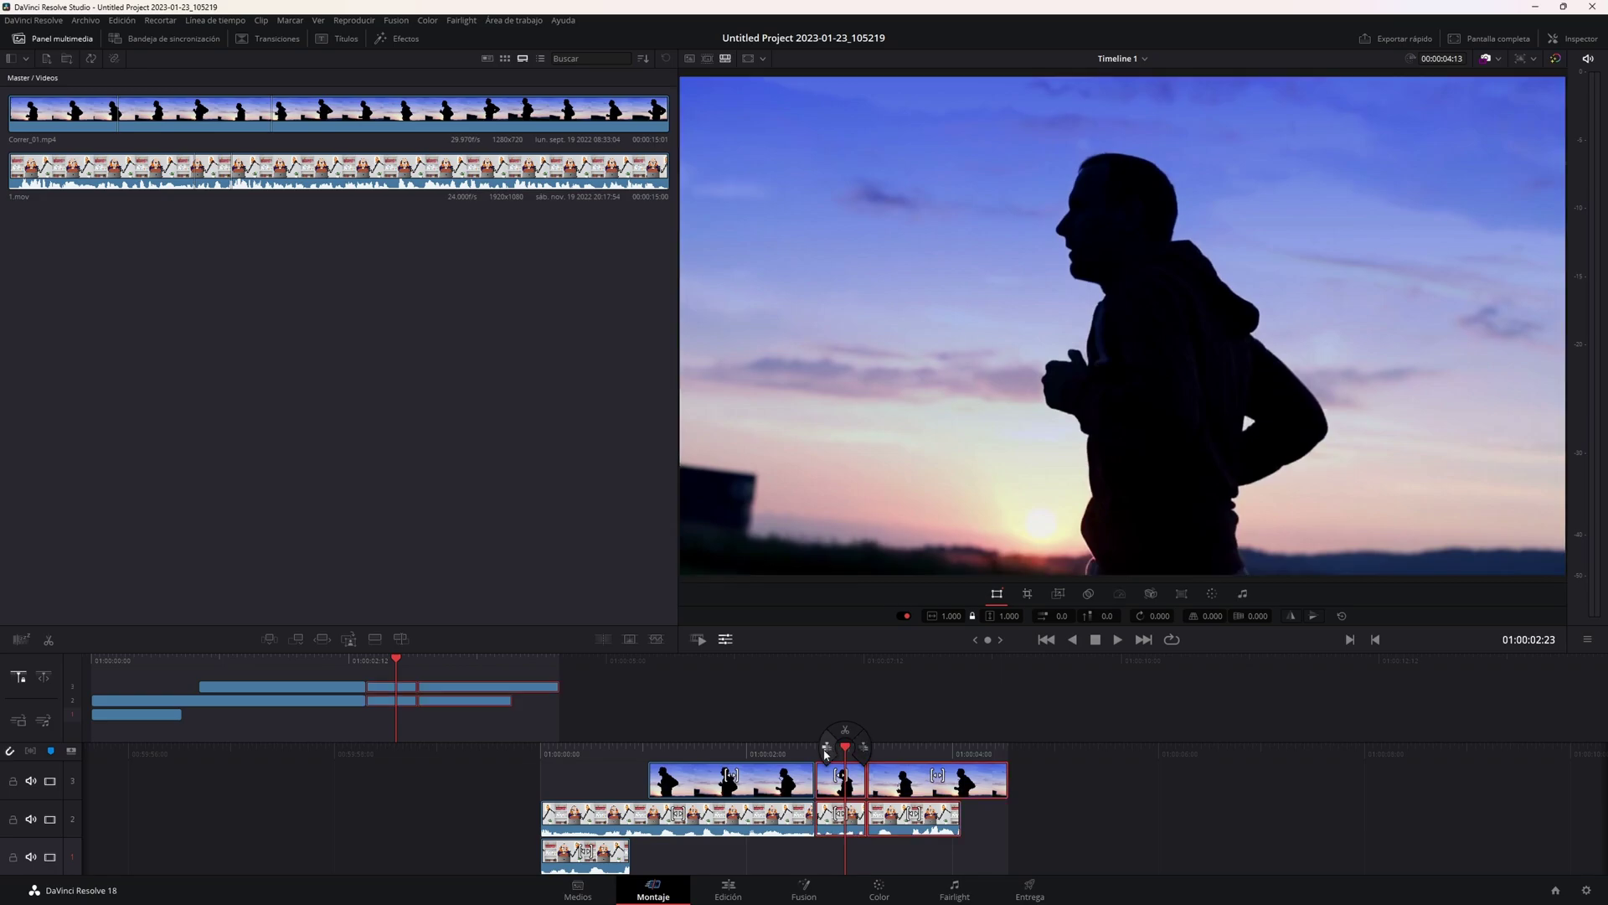
{"action": "left_click", "coordinate": [825, 751]}
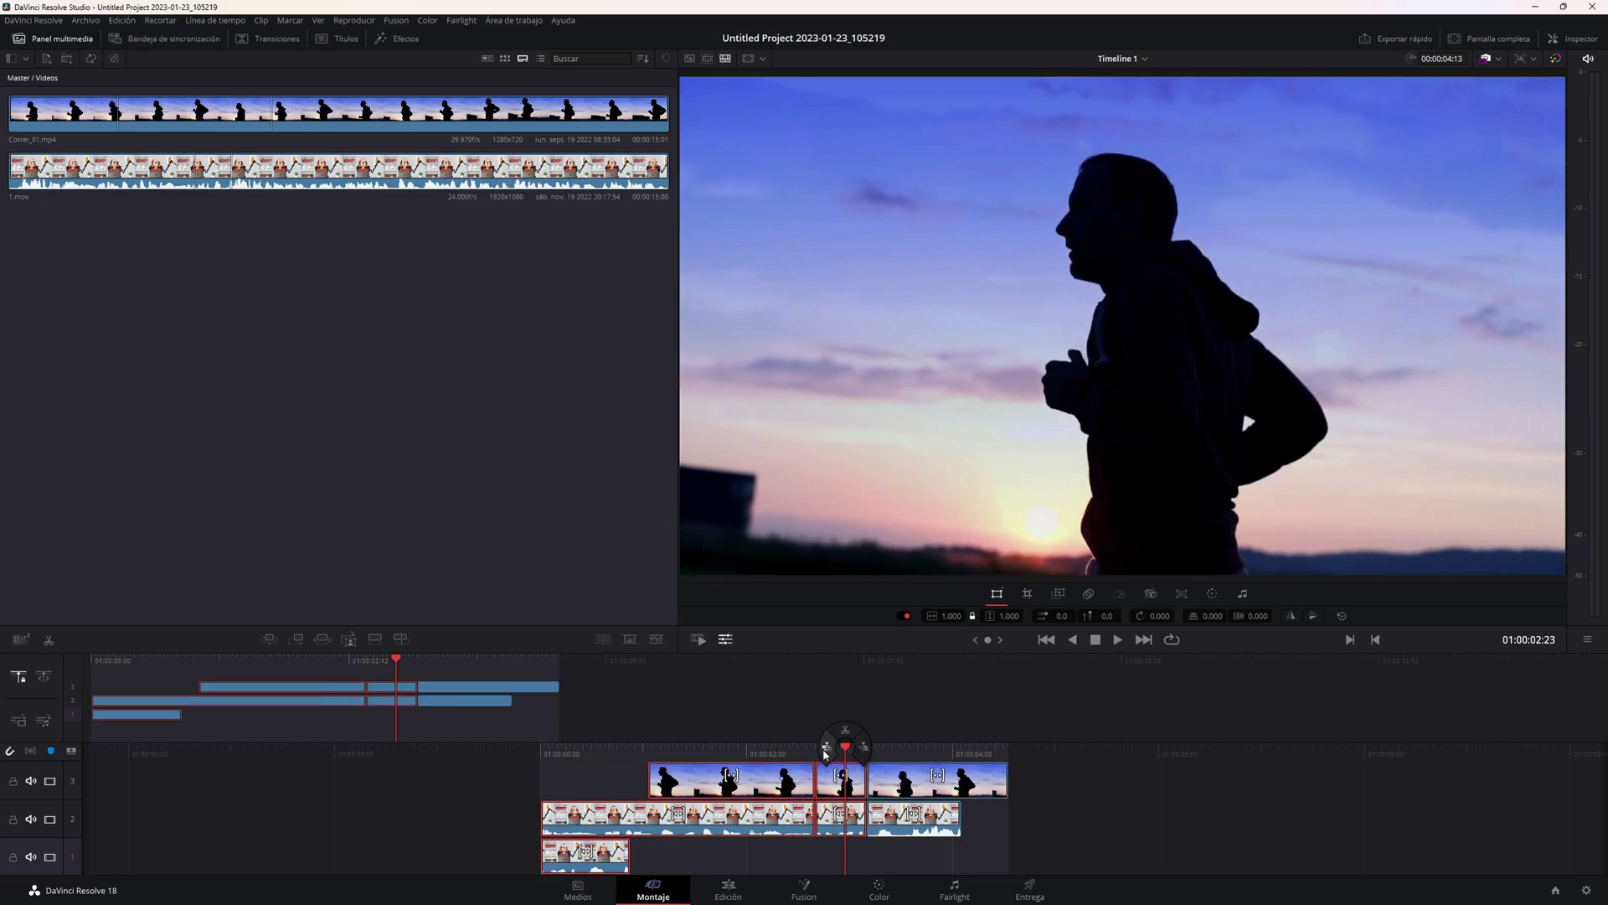
{"action": "left_click", "coordinate": [827, 747]}
Enlarge the timeline and slip the footage inside the last silhouette piece on track 3.
{"action": "left_click_drag", "start_coordinate": [818, 652], "coordinate": [818, 582]}
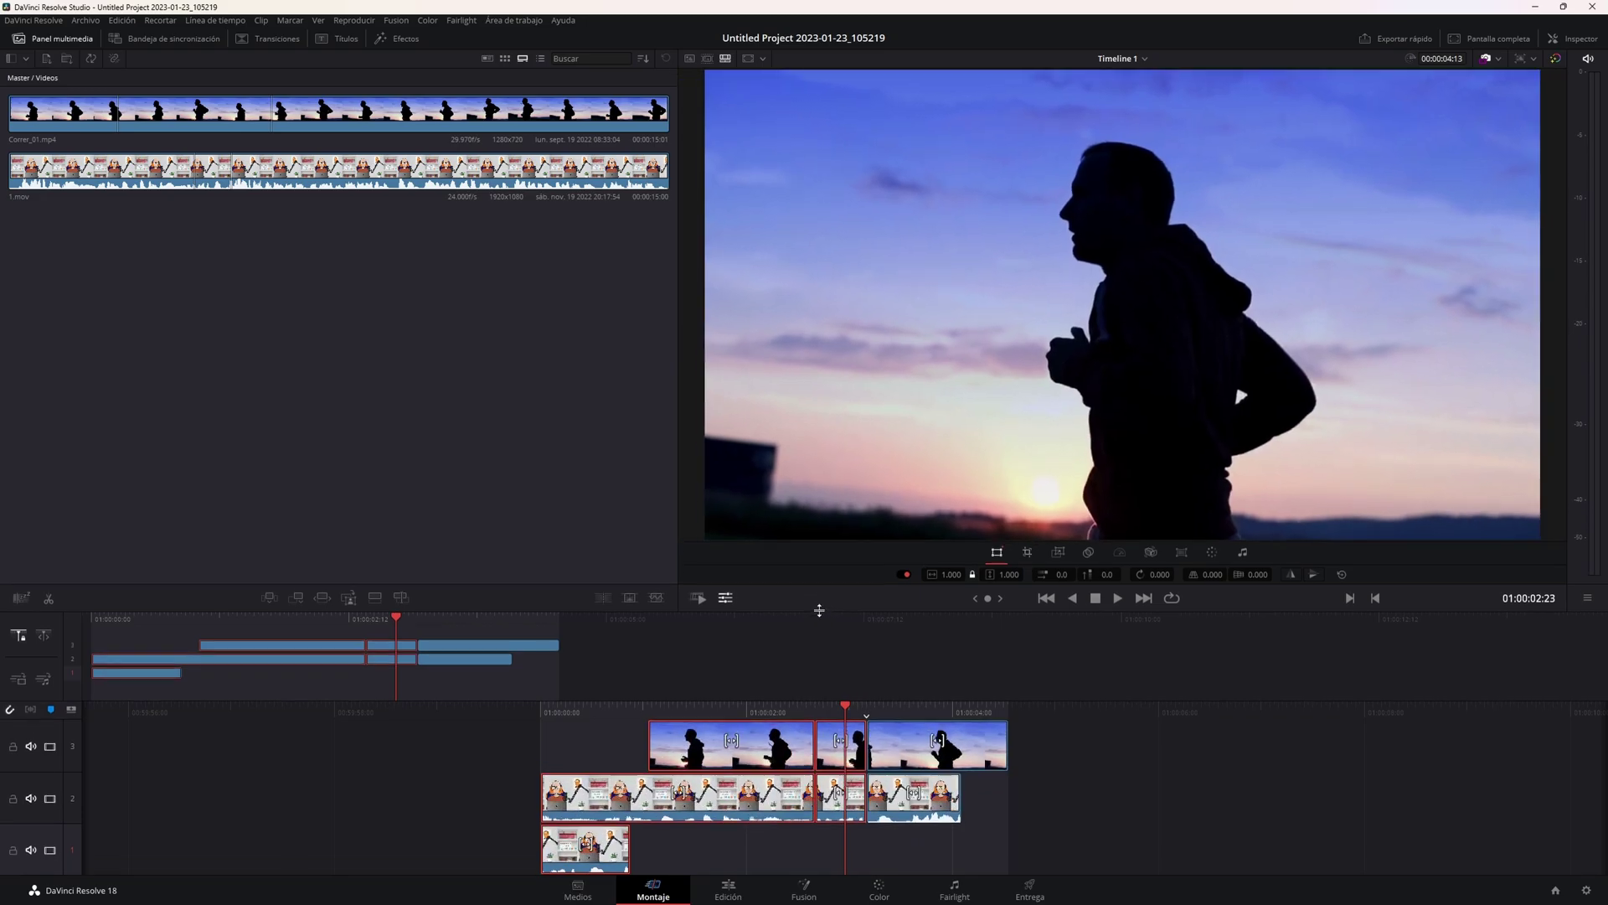
{"action": "left_click", "coordinate": [938, 775]}
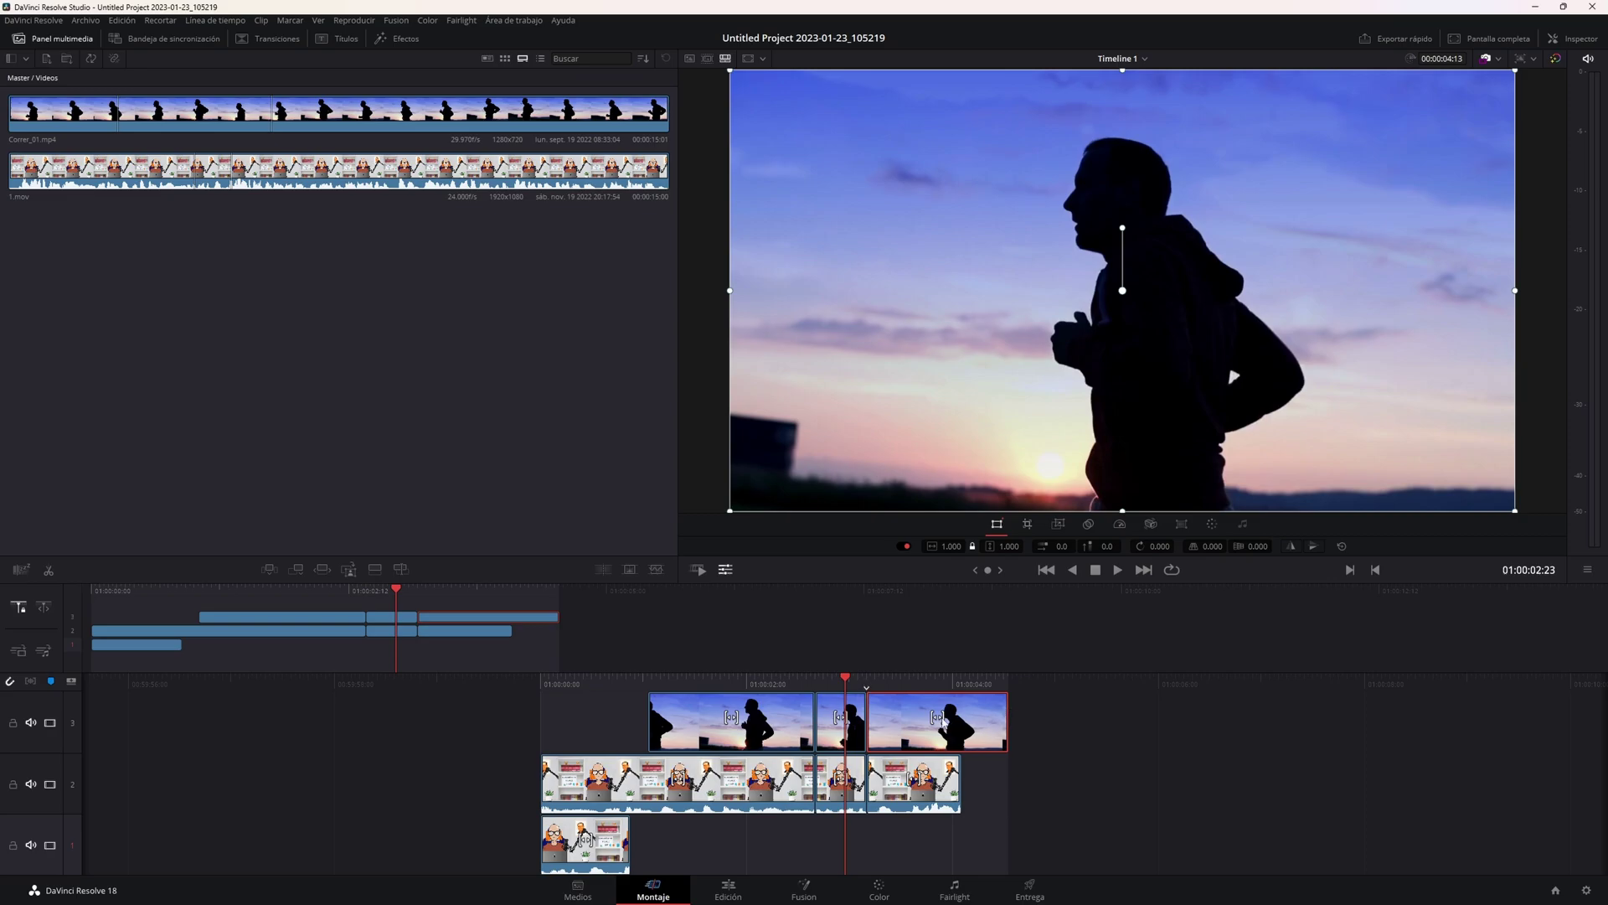
{"action": "mouse_move", "coordinate": [940, 719]}
{"action": "left_mouse_down"}
{"action": "mouse_move", "coordinate": [896, 719]}
{"action": "mouse_move", "coordinate": [956, 719]}
{"action": "mouse_move", "coordinate": [894, 719]}
{"action": "mouse_move", "coordinate": [1189, 718]}
{"action": "left_mouse_up"}
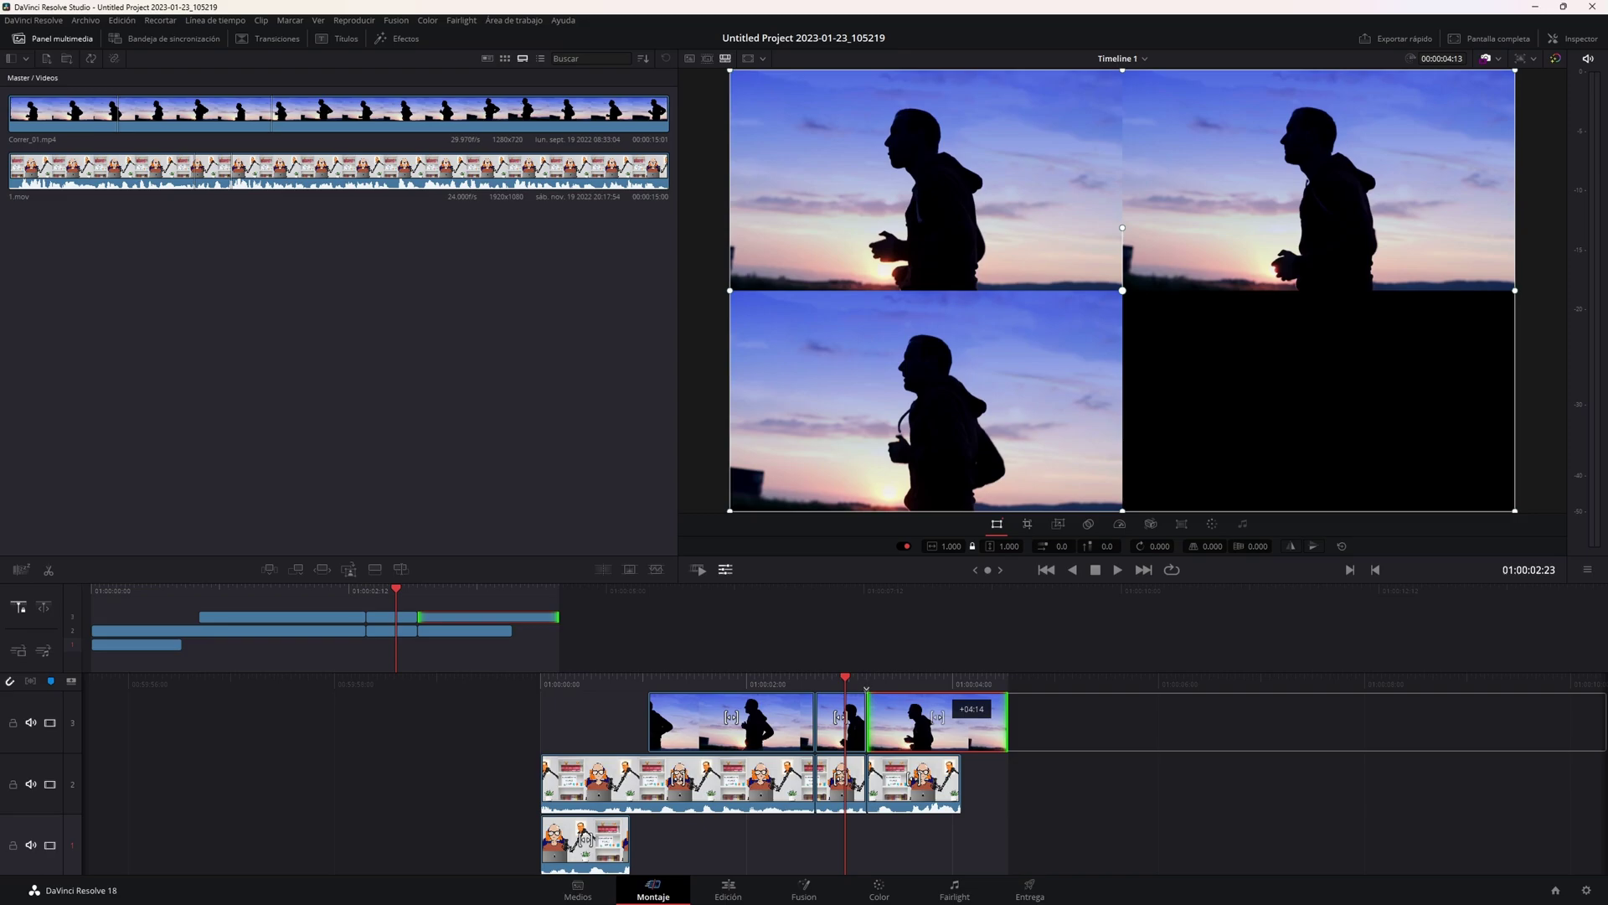
{"action": "left_click_drag", "start_coordinate": [1189, 718], "coordinate": [1327, 721]}
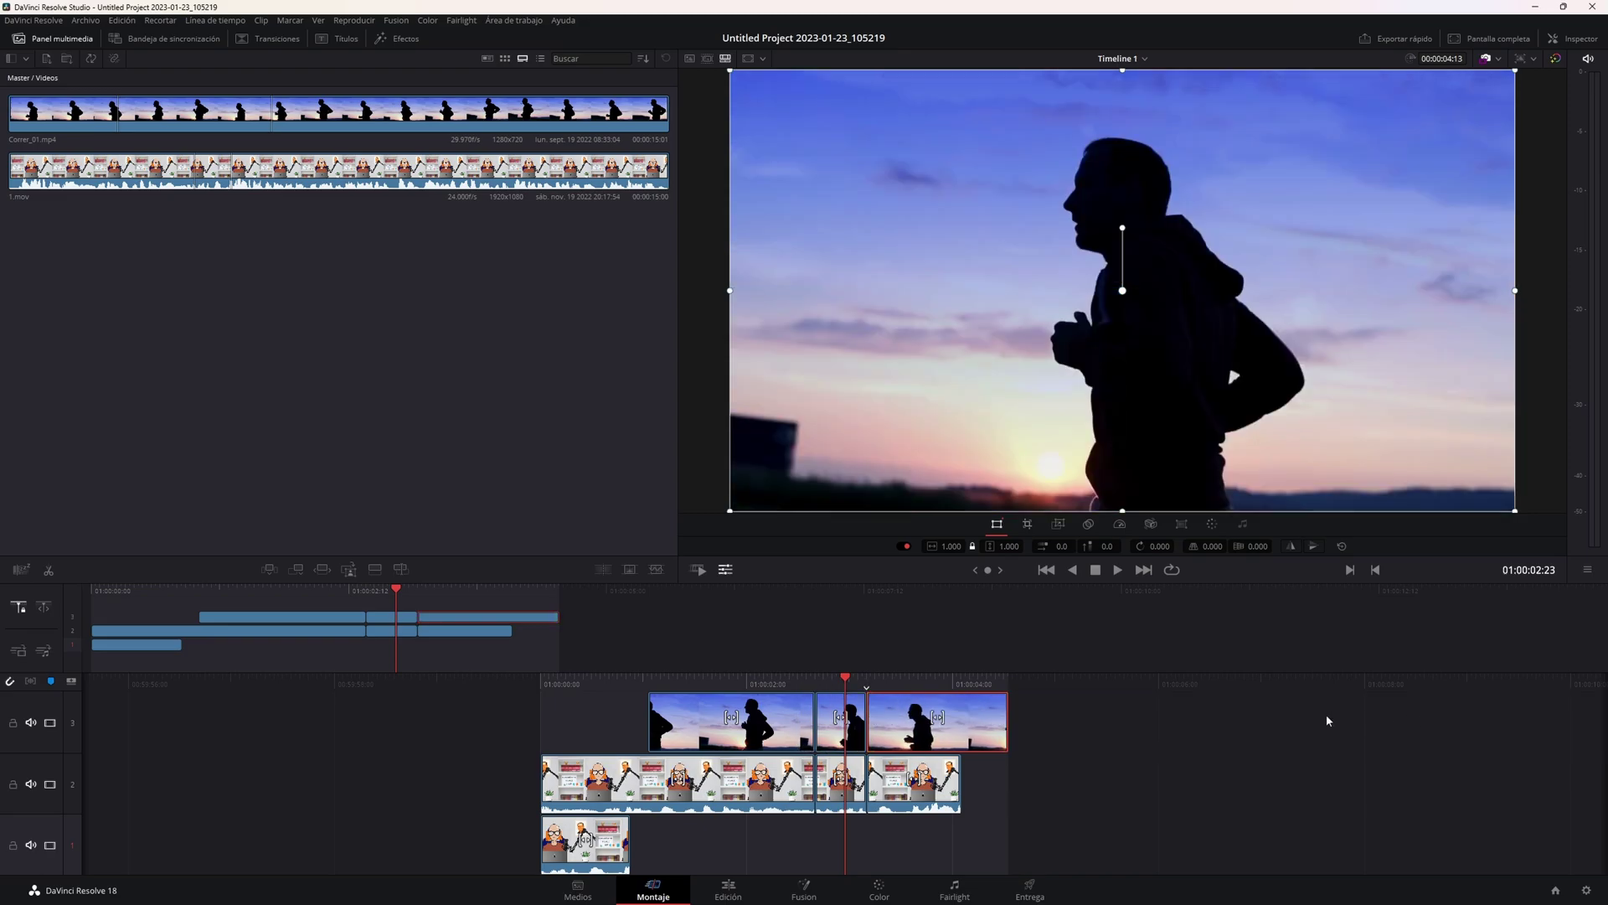
Delete the first two silhouette pieces and slip the remaining clip's footage.
{"action": "left_click", "coordinate": [684, 729]}
{"action": "left_click", "coordinate": [840, 728], "text": "ctrl"}
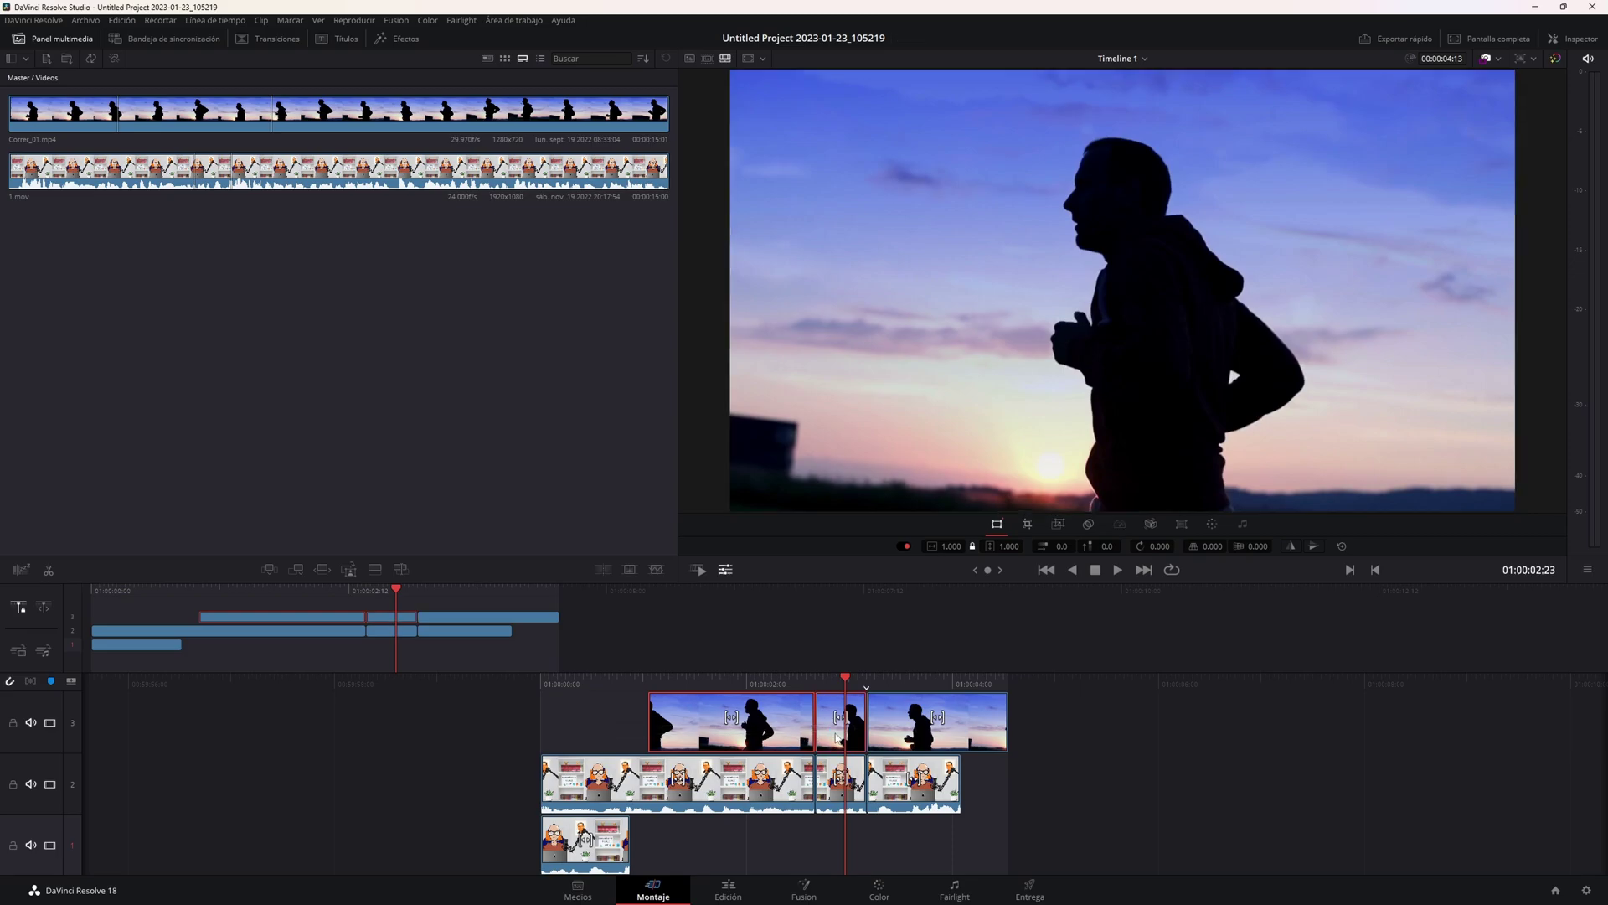
{"action": "key", "text": "Delete"}
{"action": "left_click", "coordinate": [933, 742]}
{"action": "left_click_drag", "start_coordinate": [939, 719], "coordinate": [938, 716]}
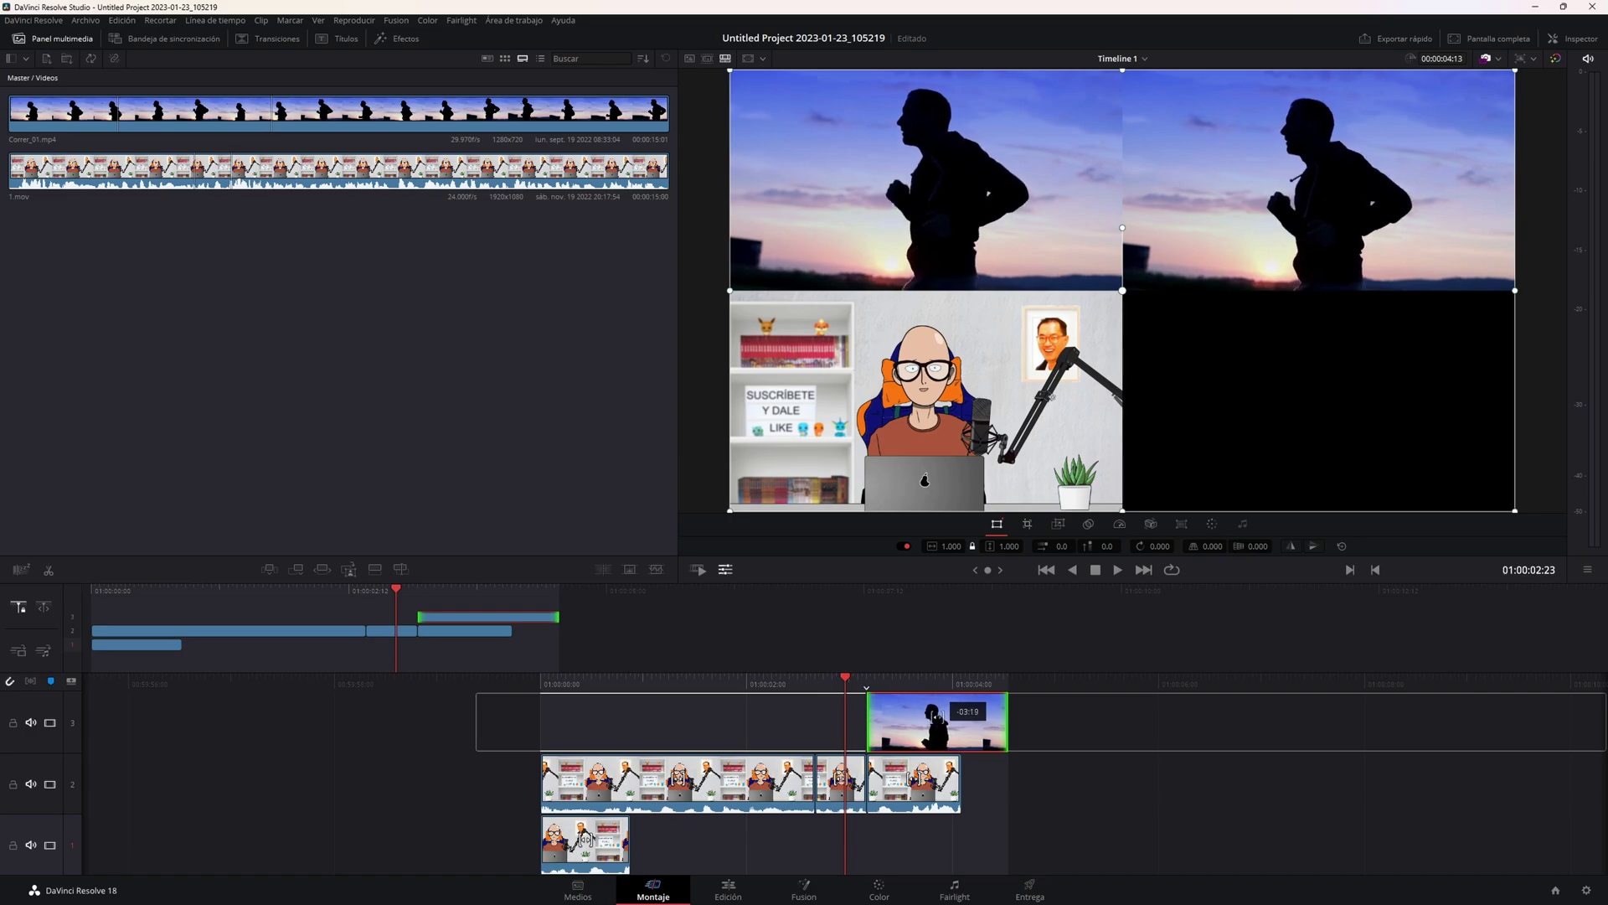
Fine-tune the silhouette clip's slip and start point, then drop it onto track 2 after the presenter.
{"action": "left_click_drag", "start_coordinate": [938, 716], "coordinate": [937, 717]}
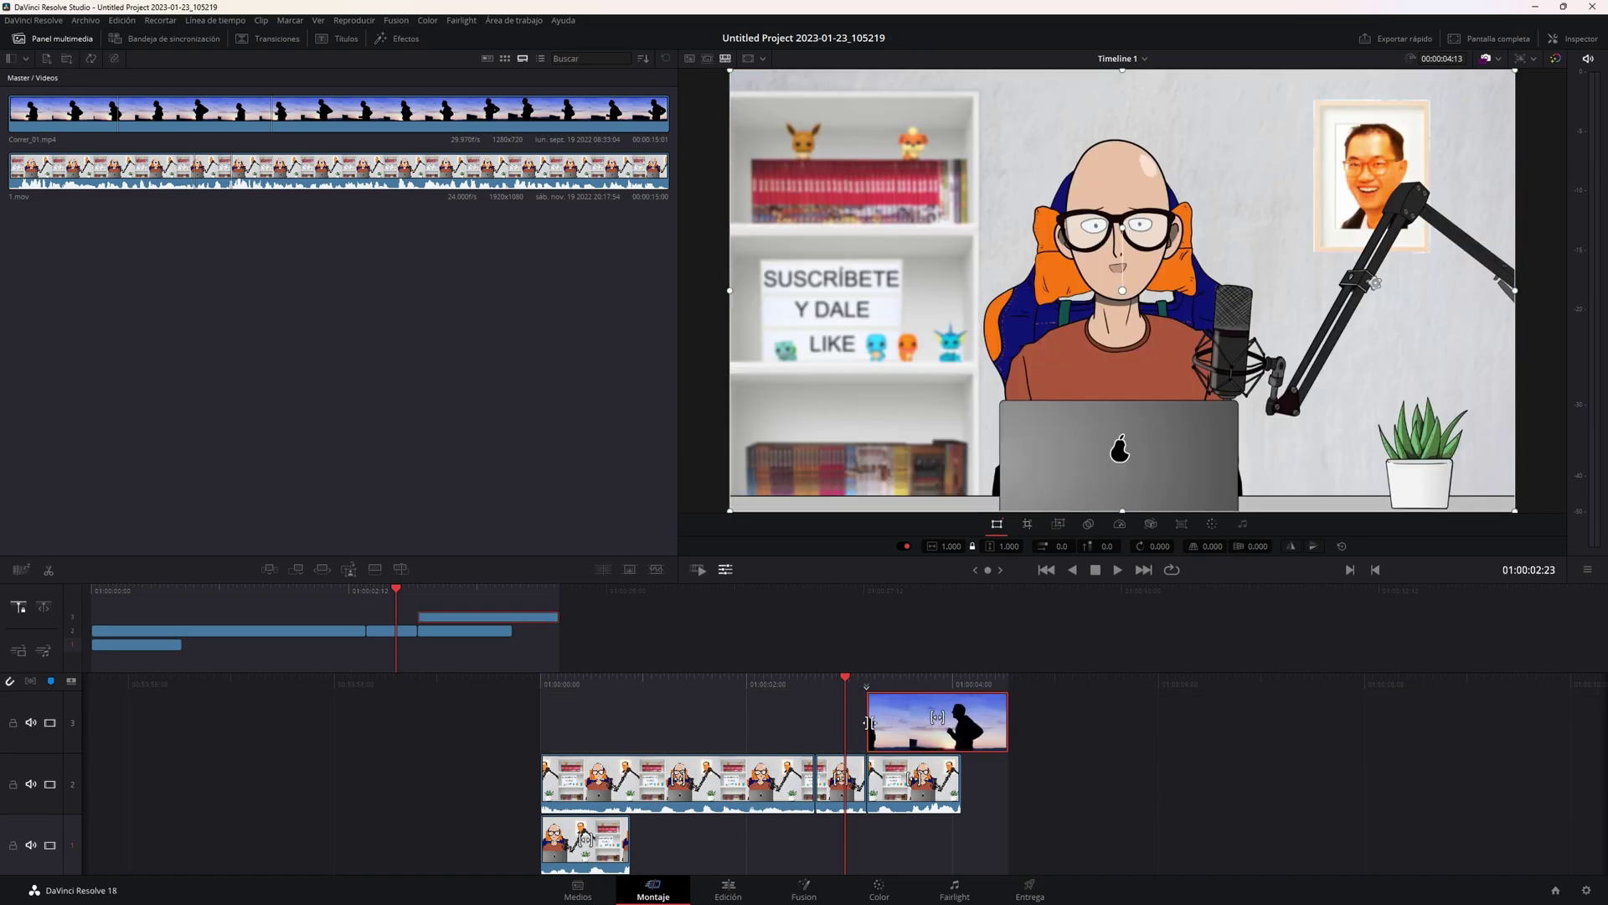
{"action": "left_click_drag", "start_coordinate": [868, 722], "coordinate": [709, 719]}
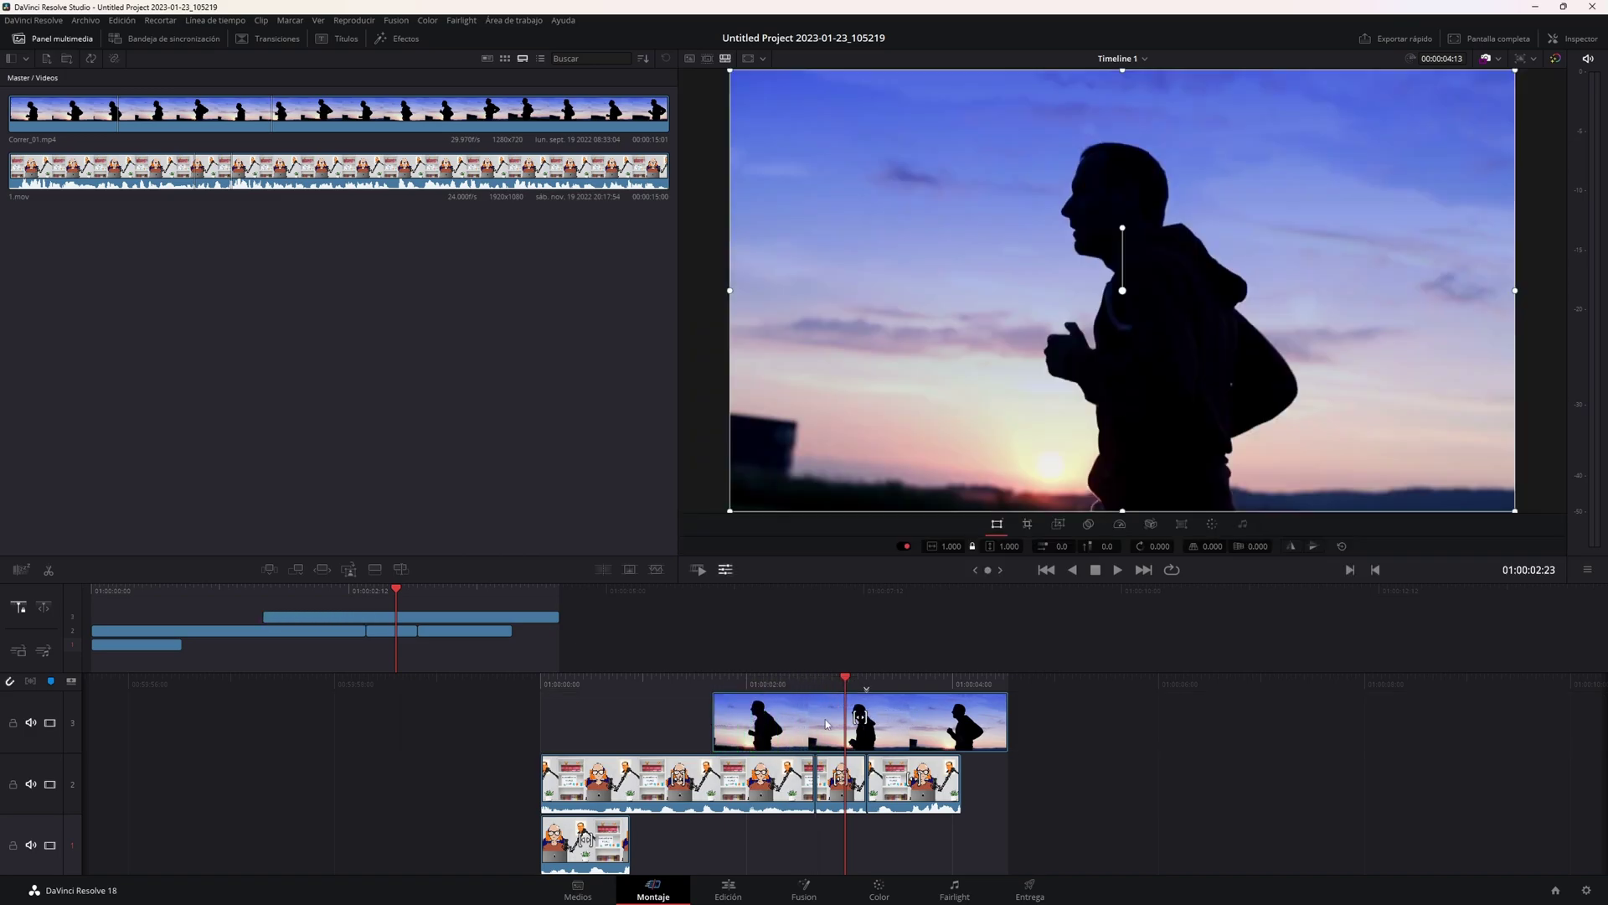
{"action": "left_click_drag", "start_coordinate": [860, 718], "coordinate": [730, 731]}
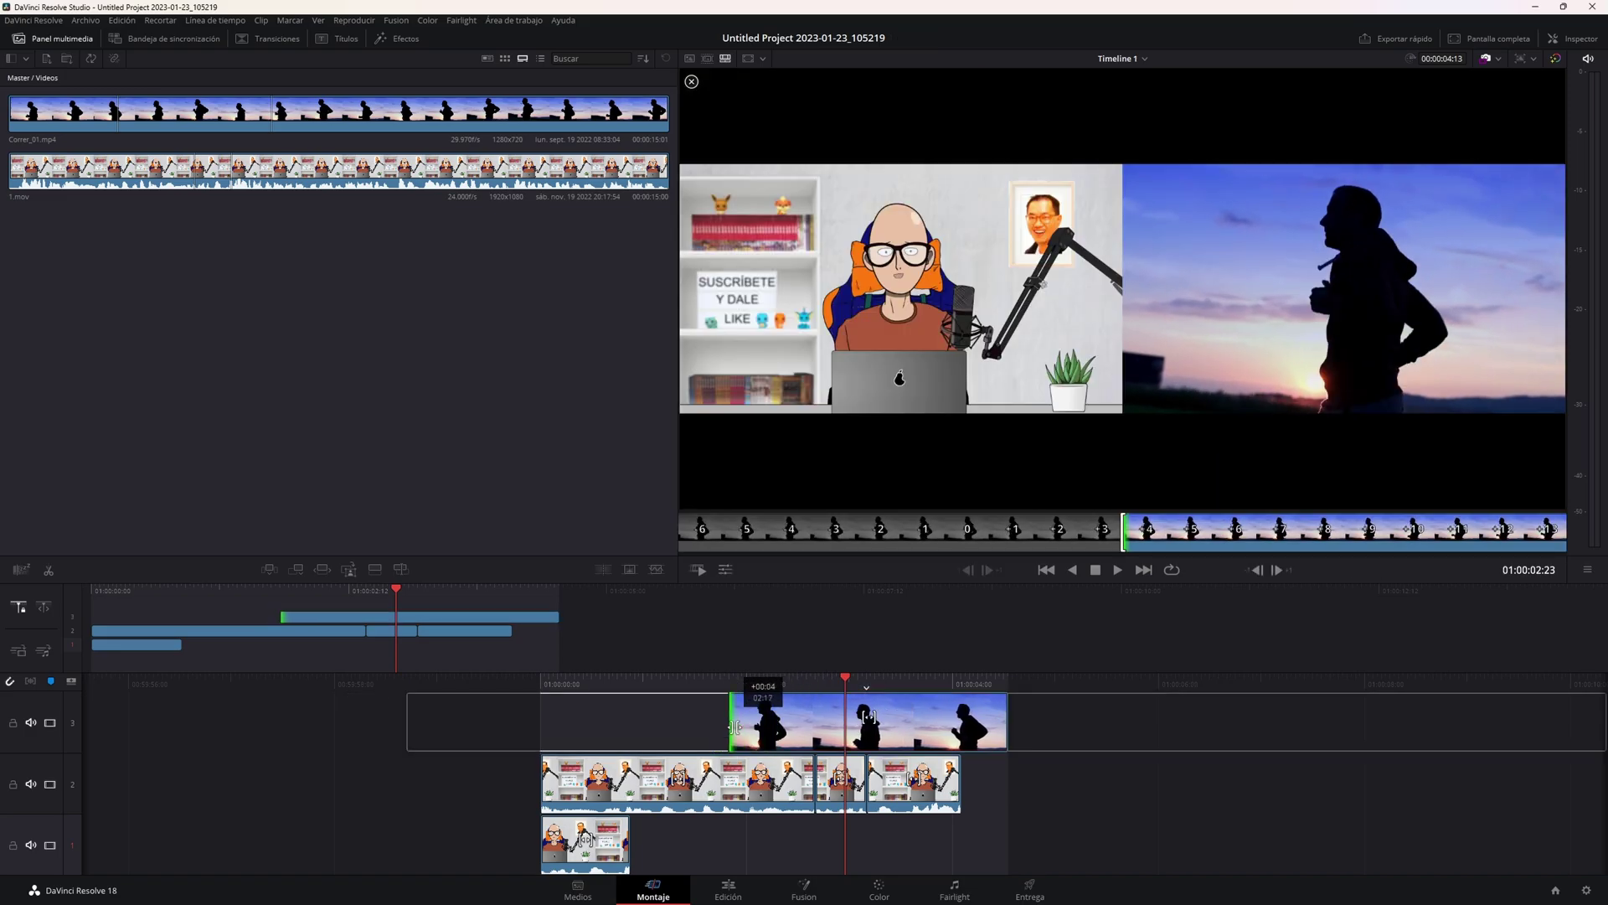
{"action": "left_click_drag", "start_coordinate": [863, 718], "coordinate": [854, 722]}
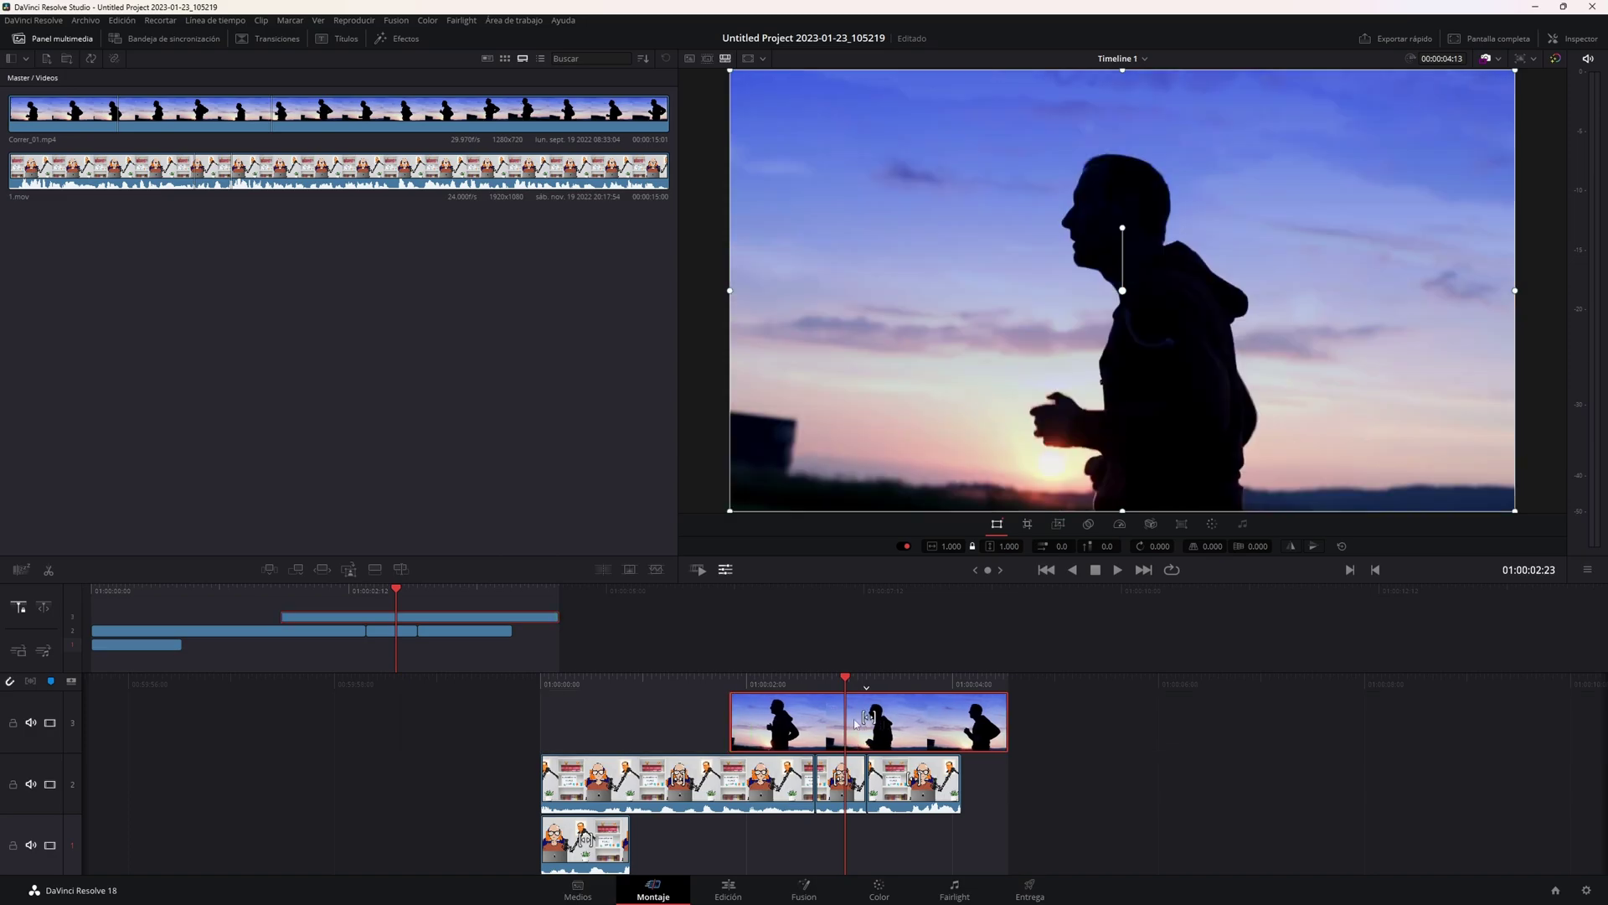
{"action": "mouse_move", "coordinate": [737, 724]}
{"action": "left_mouse_down"}
{"action": "mouse_move", "coordinate": [765, 722]}
{"action": "mouse_move", "coordinate": [687, 723]}
{"action": "left_mouse_up"}
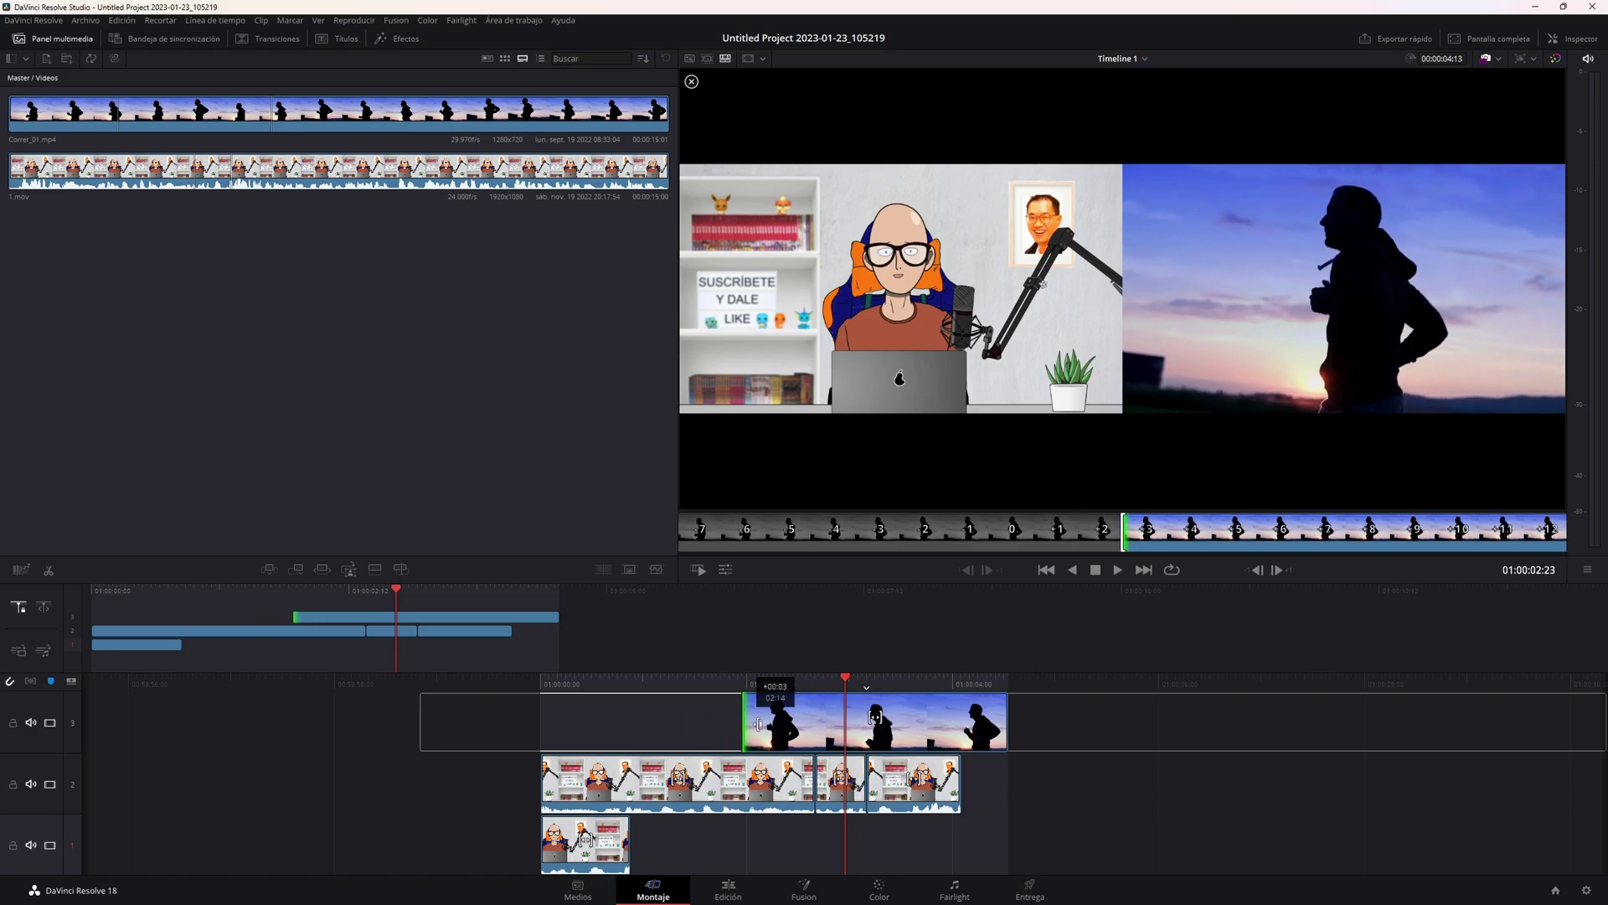
{"action": "left_click_drag", "start_coordinate": [687, 723], "coordinate": [752, 724]}
{"action": "left_click_drag", "start_coordinate": [880, 720], "coordinate": [989, 783]}
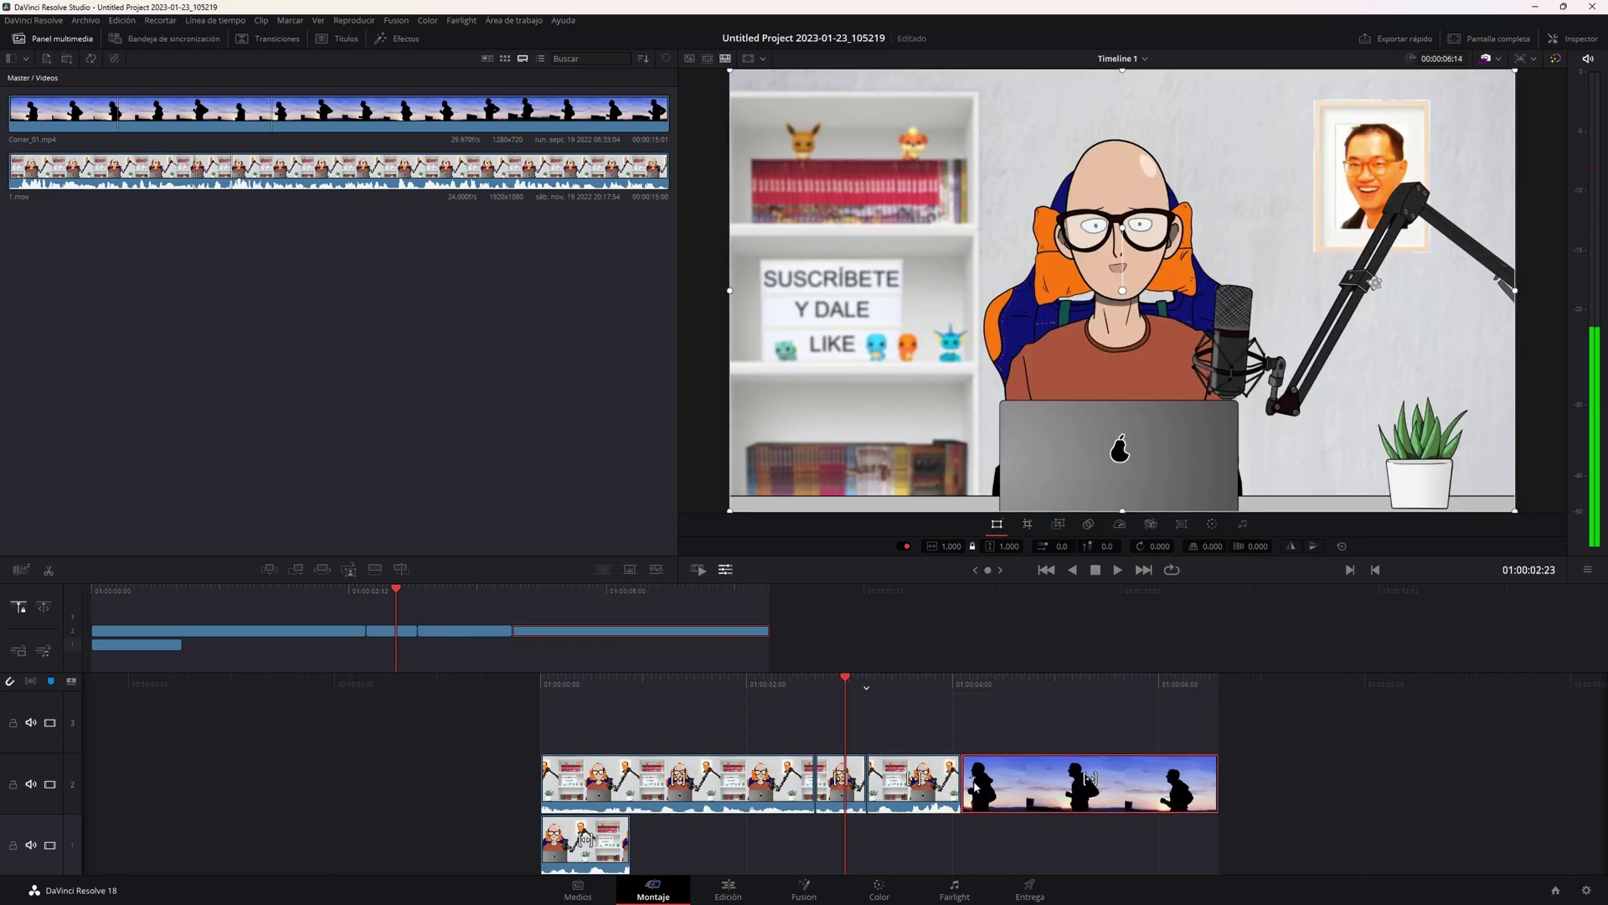
Roll the edit between the presenter and silhouette clips on track 2 a few frames later.
{"action": "mouse_move", "coordinate": [964, 781]}
{"action": "left_mouse_down"}
{"action": "mouse_move", "coordinate": [1009, 779]}
{"action": "mouse_move", "coordinate": [940, 783]}
{"action": "mouse_move", "coordinate": [1054, 779]}
{"action": "mouse_move", "coordinate": [969, 785]}
{"action": "left_mouse_up"}
{"action": "left_click", "coordinate": [1004, 788]}
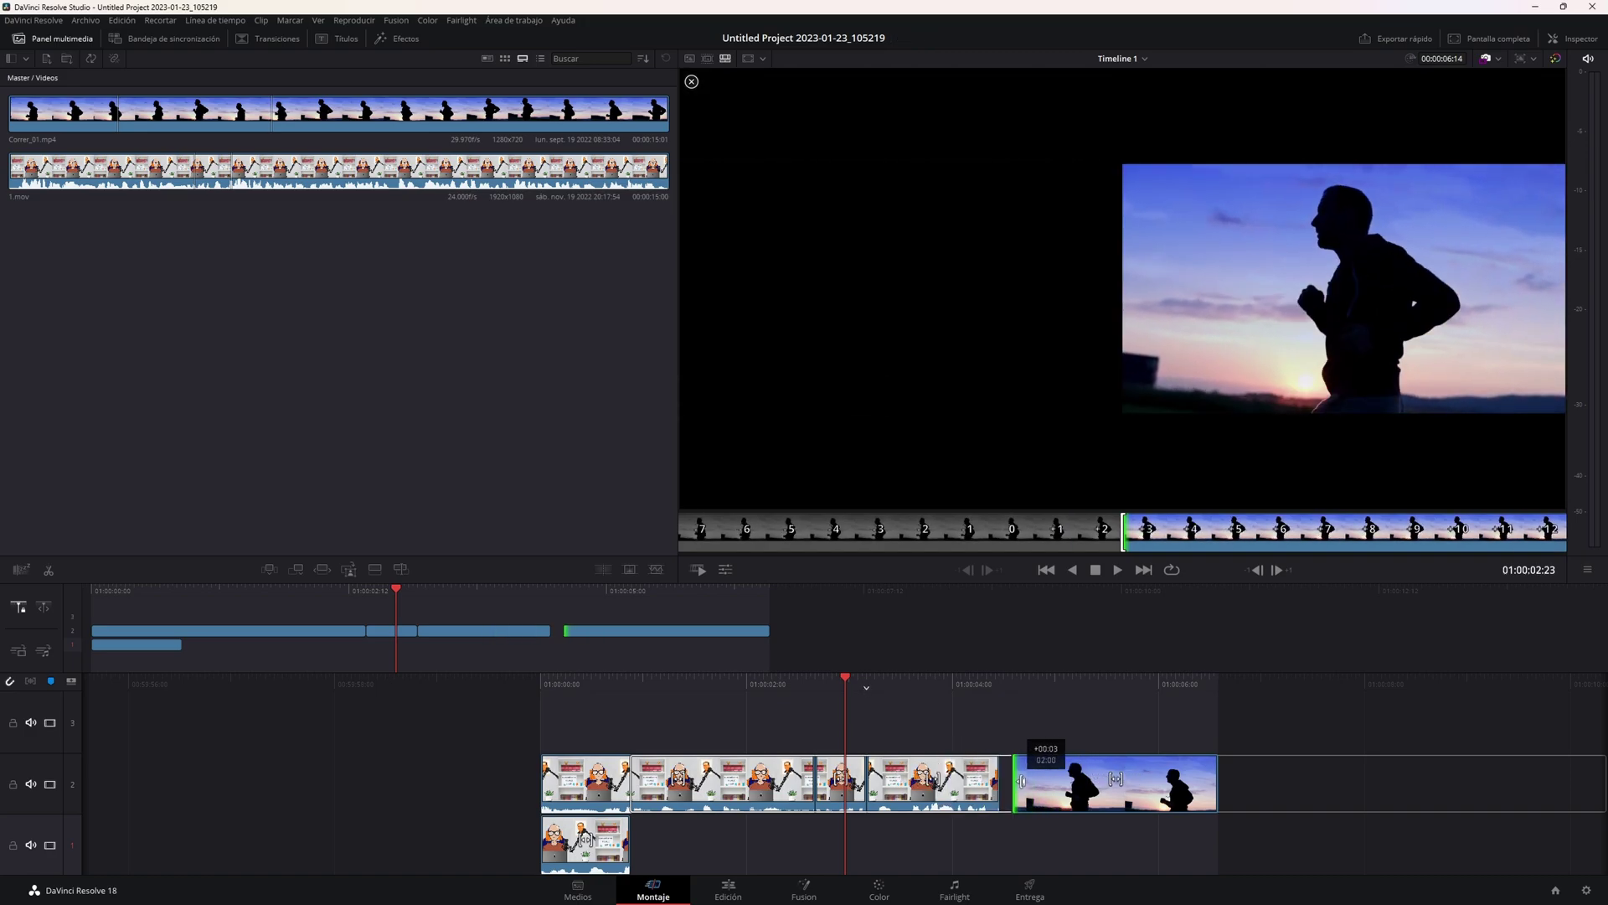
{"action": "left_click_drag", "start_coordinate": [969, 785], "coordinate": [1001, 784]}
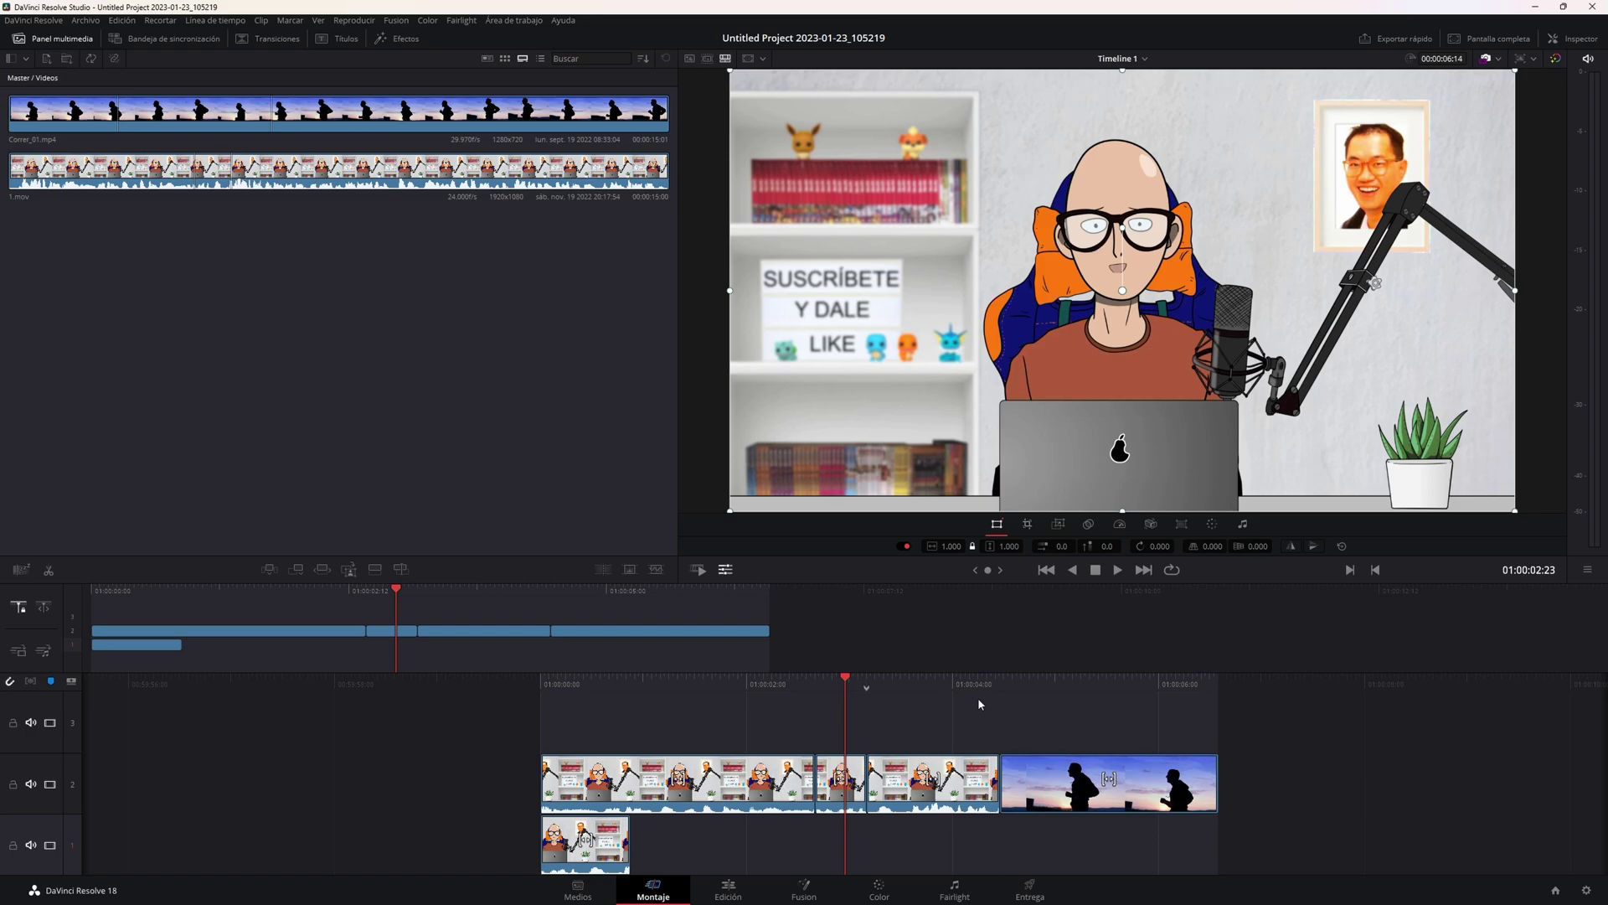